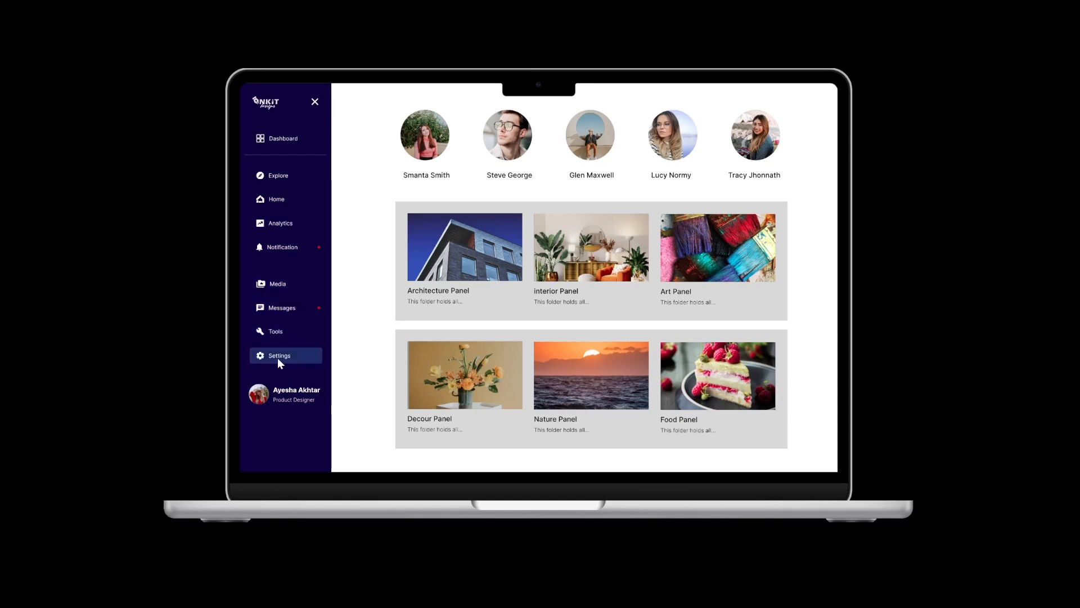
Give the button row a 0.25 stroke on its bottom side only
click(314, 101)
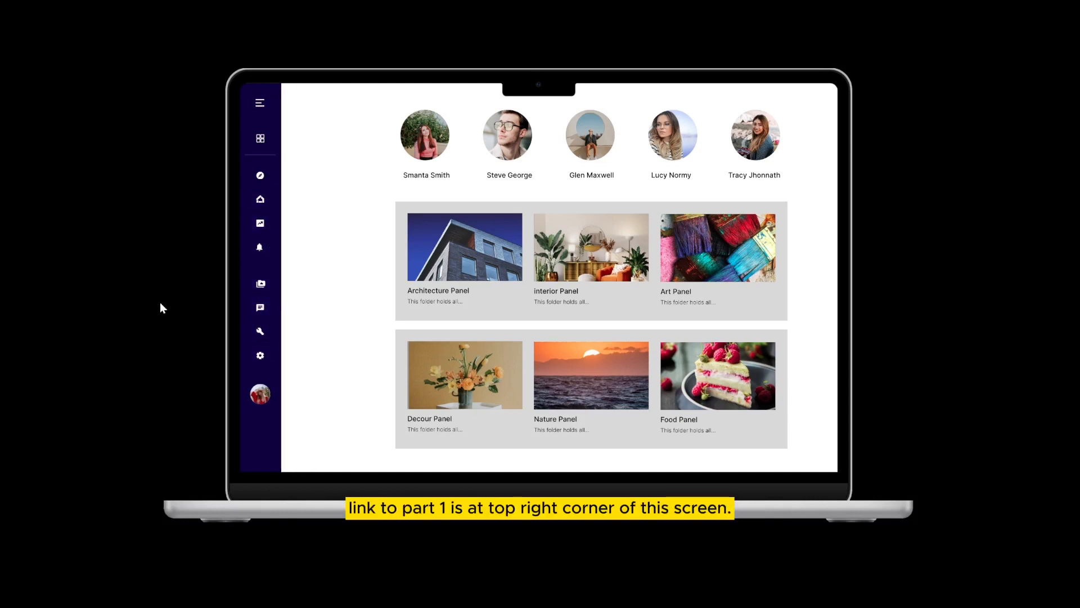
click(261, 105)
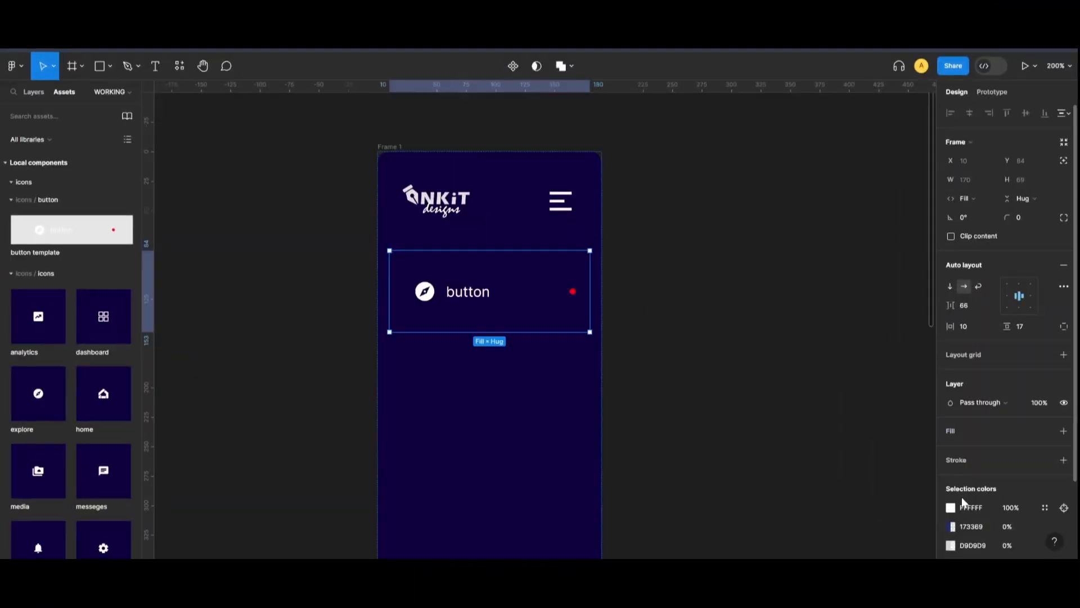
scroll(1007, 450, down, 2)
click(1063, 386)
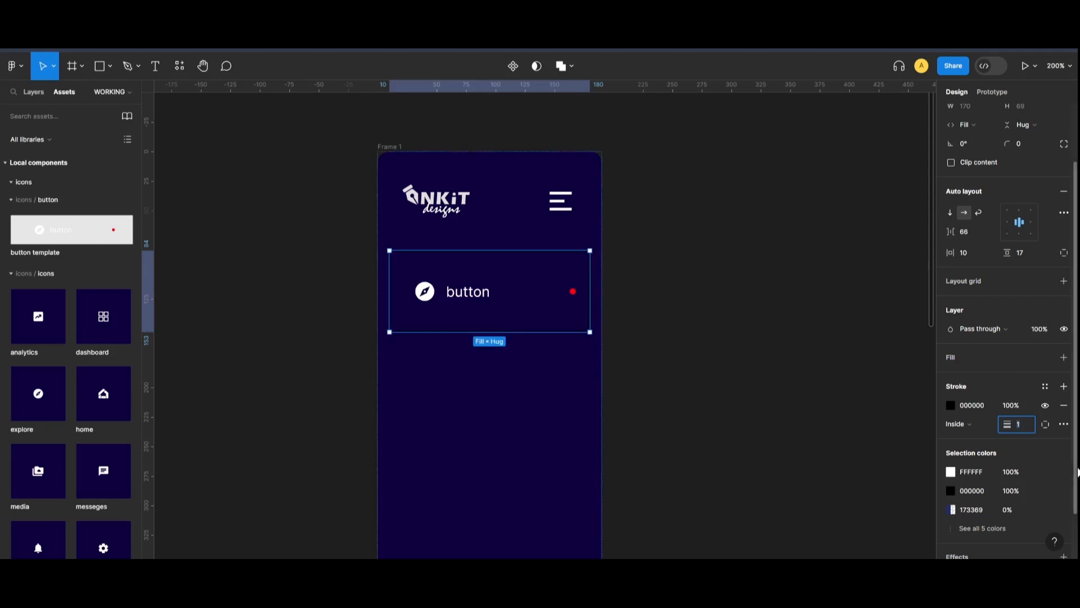
text(0.25)
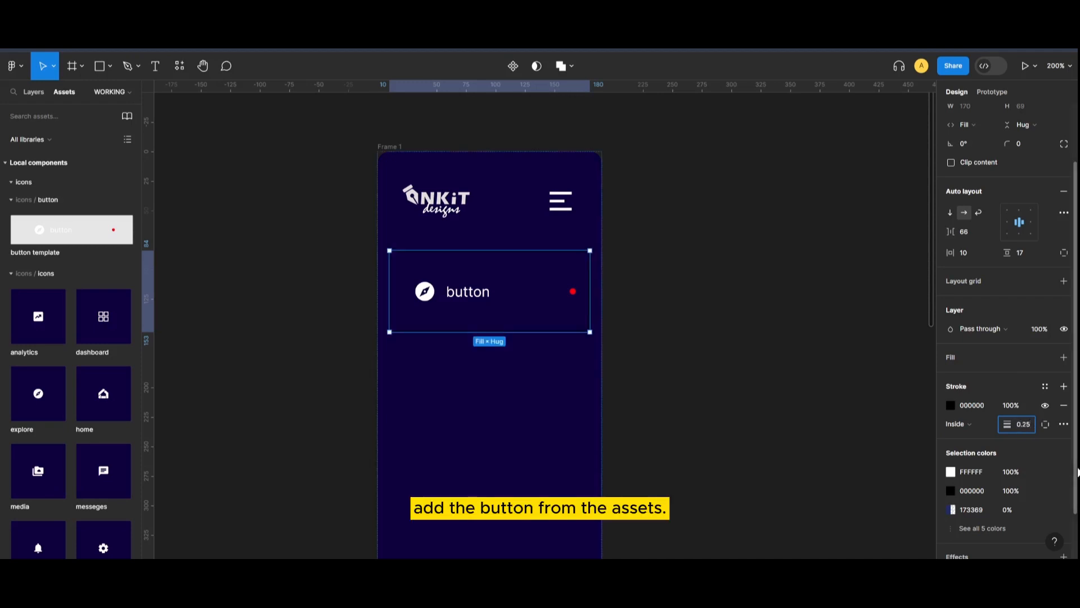
key(Return)
click(1048, 427)
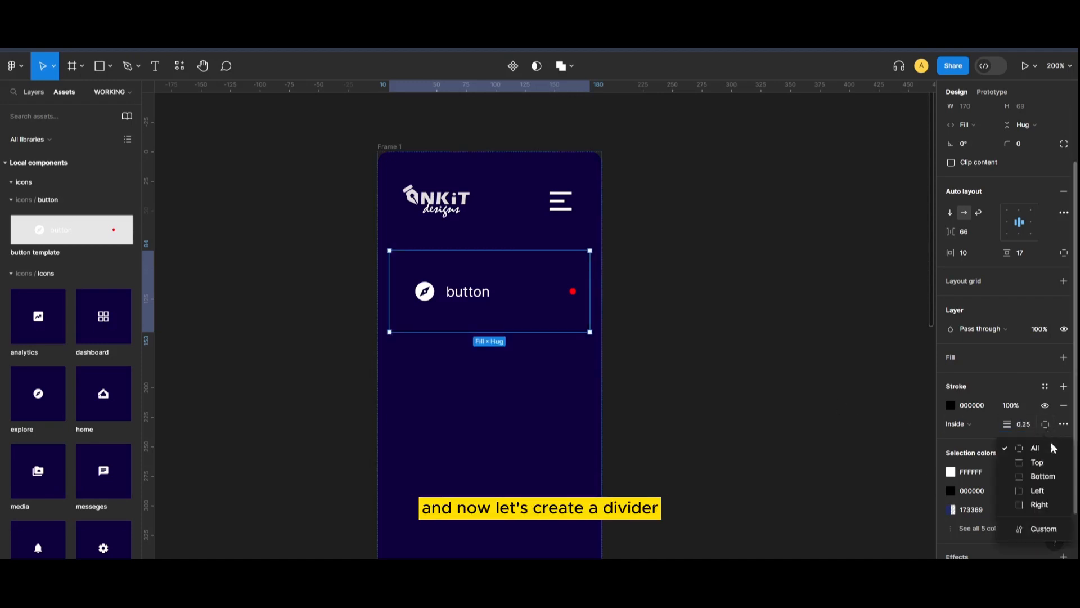
click(1051, 476)
click(797, 460)
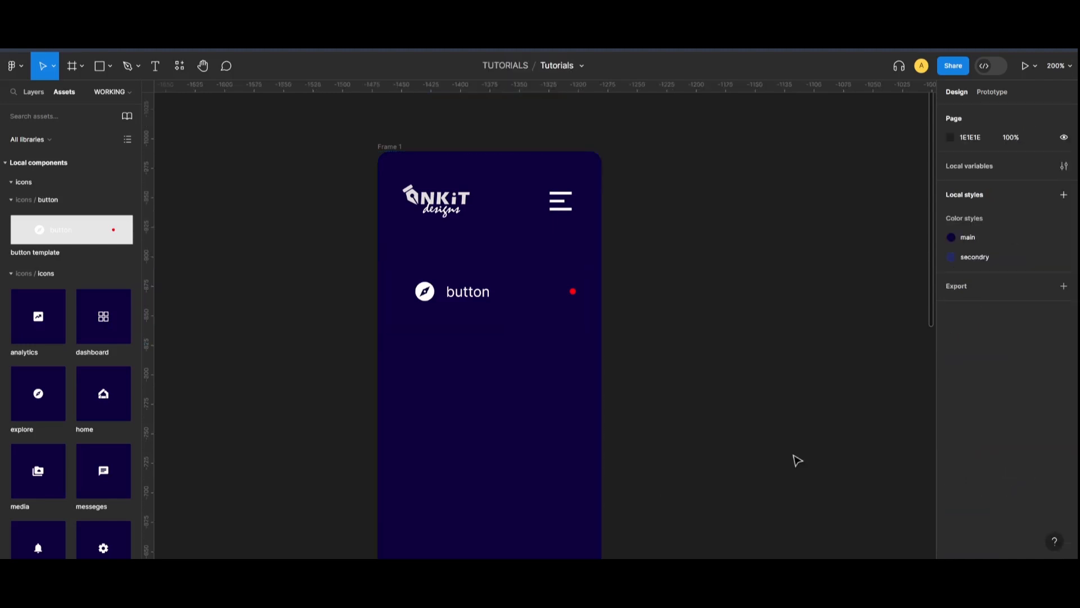
Make the button row's bottom divider stroke white
click(559, 339)
click(557, 330)
click(952, 480)
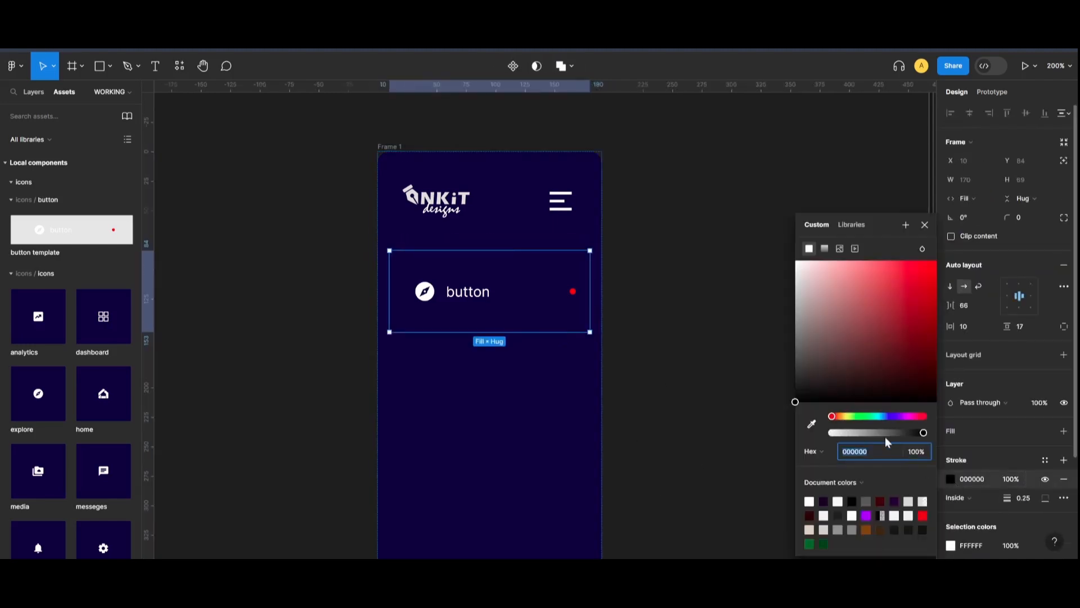
drag(844, 360, 794, 262)
click(721, 243)
Alt-drag a duplicate of the button row directly below the original
key(shift+0)
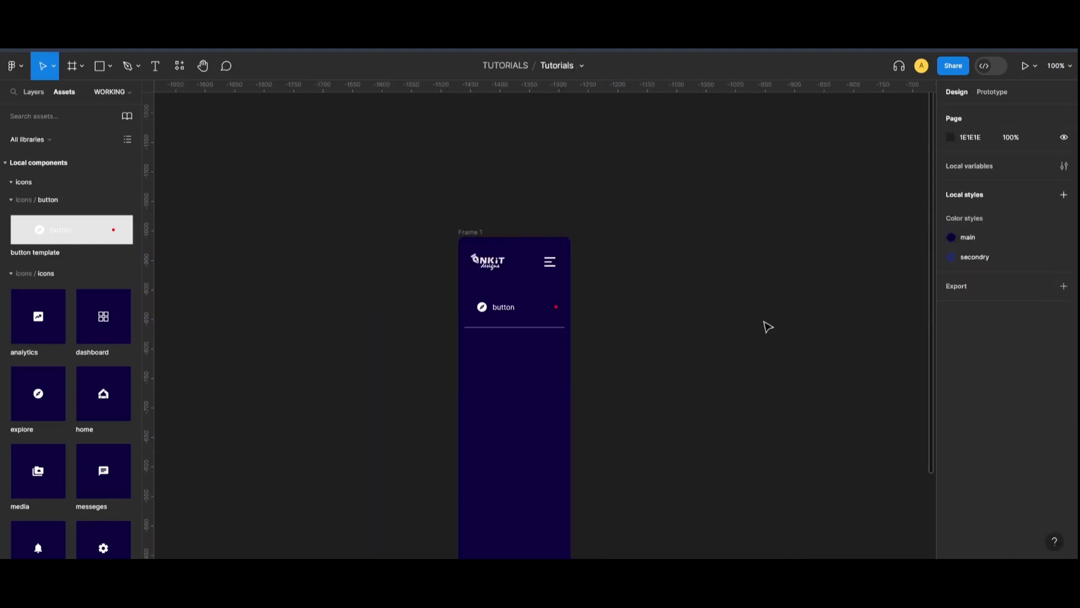
key(ctrl+plus)
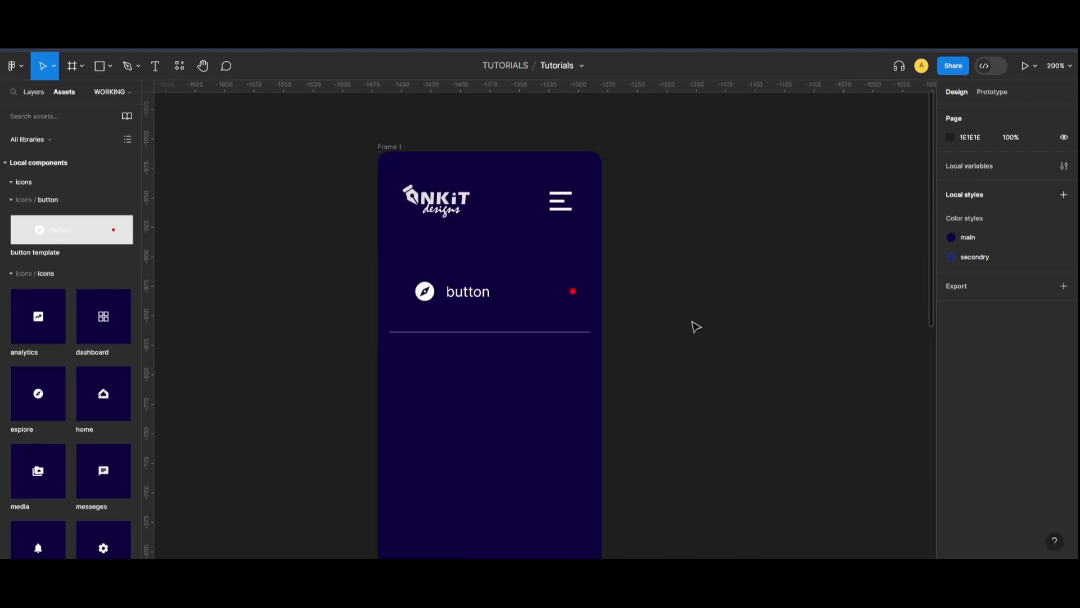
click(502, 305)
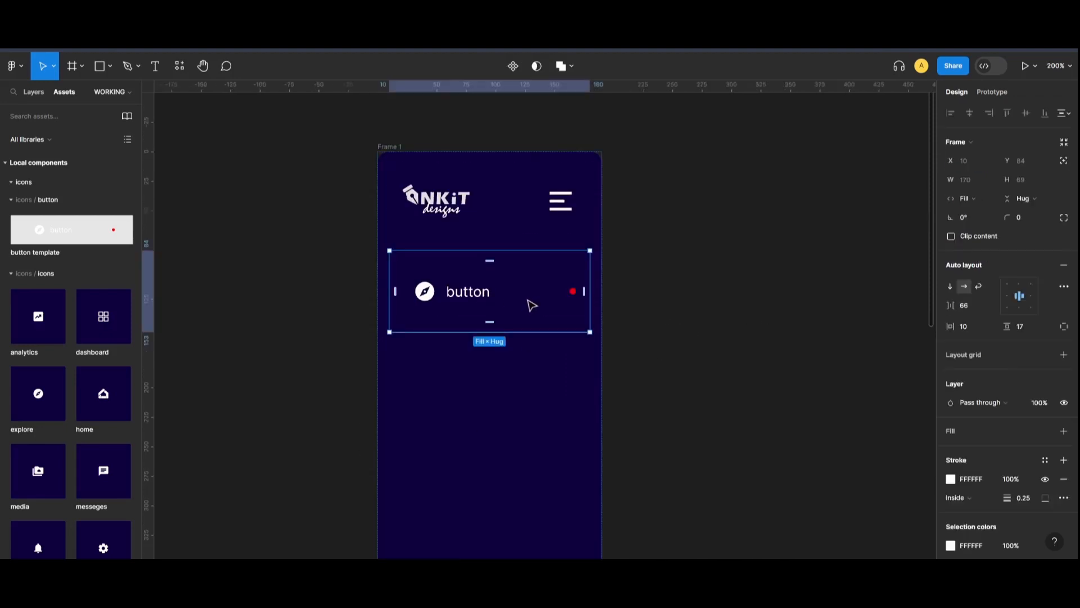
drag(526, 295, 530, 387)
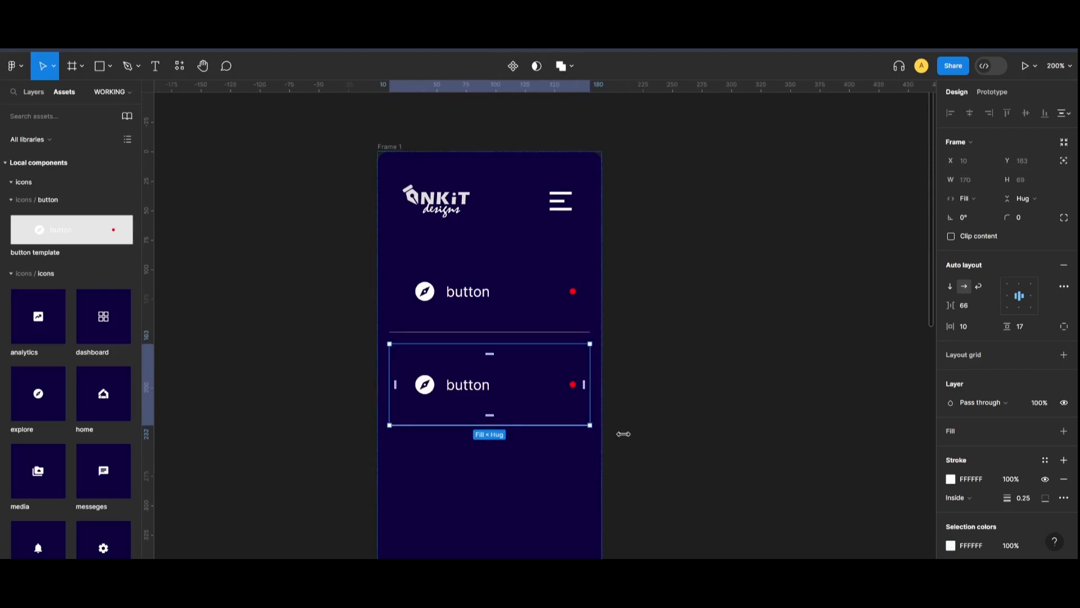
click(692, 443)
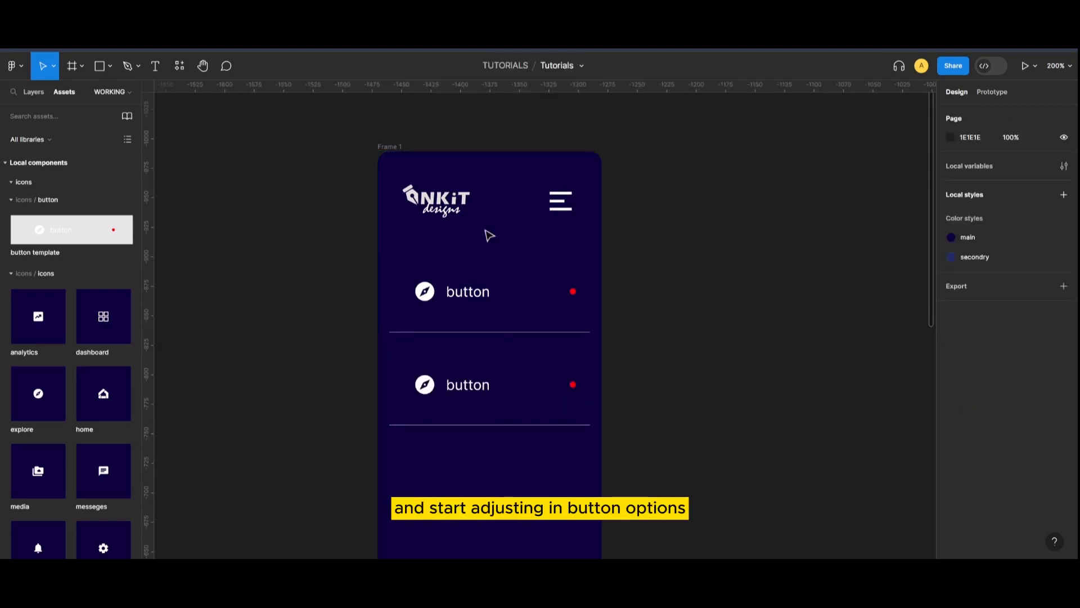
Rename the first button row's layer to dashboard
click(29, 94)
click(41, 232)
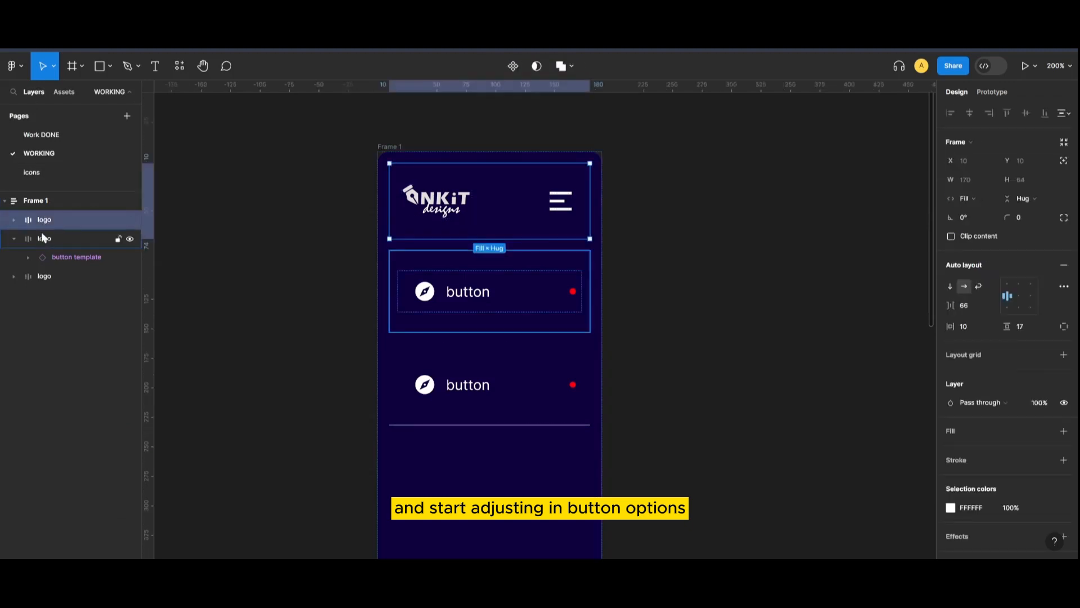
double_click(42, 238)
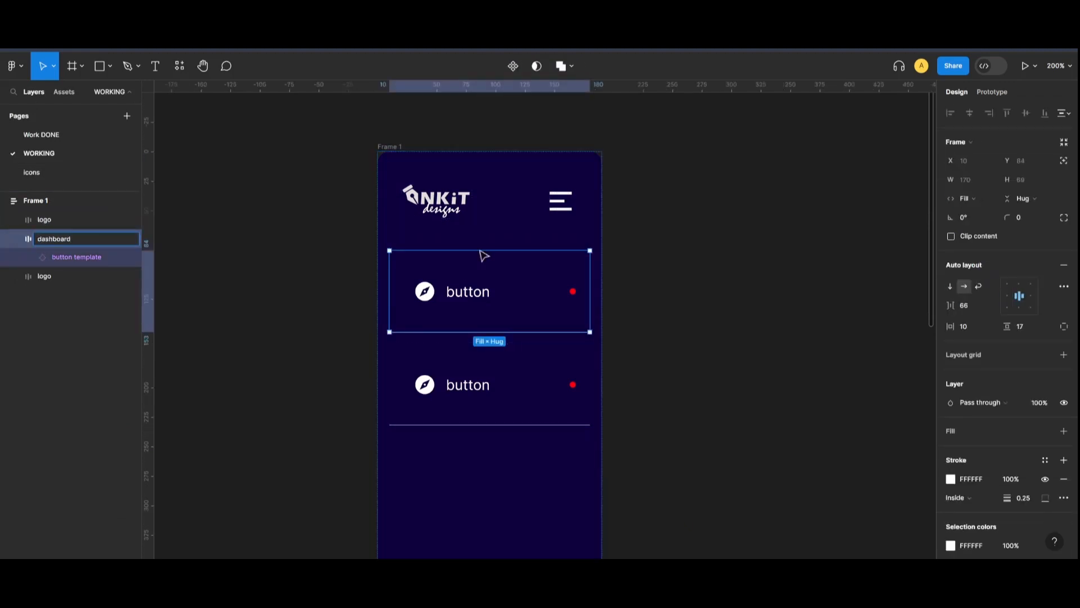
click(629, 275)
Keep the Default variant, turn off the notification dot, and start the label 'Dashb'
double_click(488, 289)
double_click(482, 297)
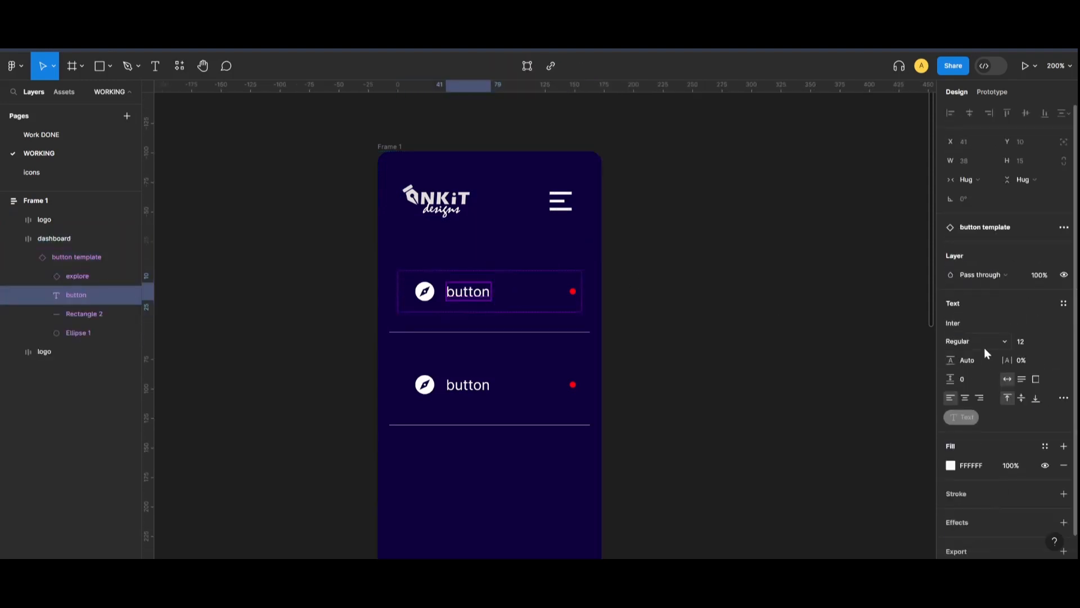
scroll(1008, 418, down, 1)
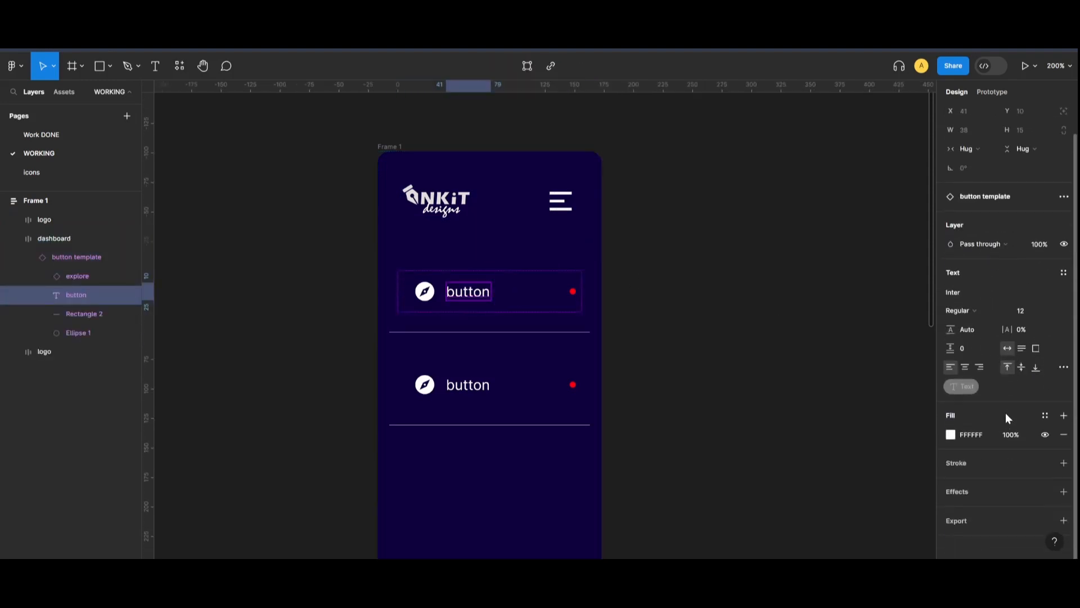
click(994, 200)
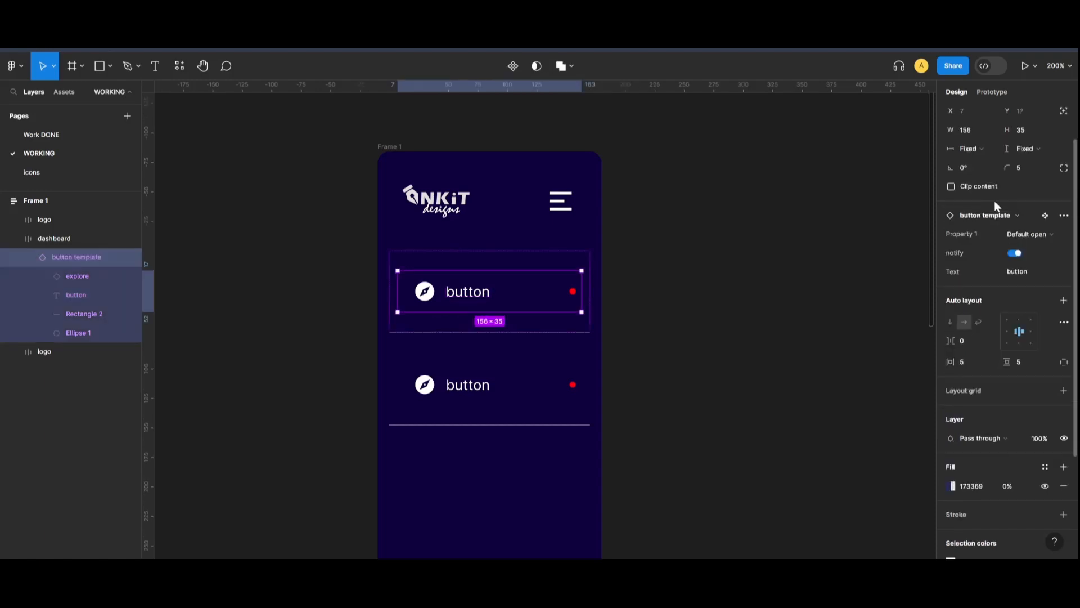
click(1045, 234)
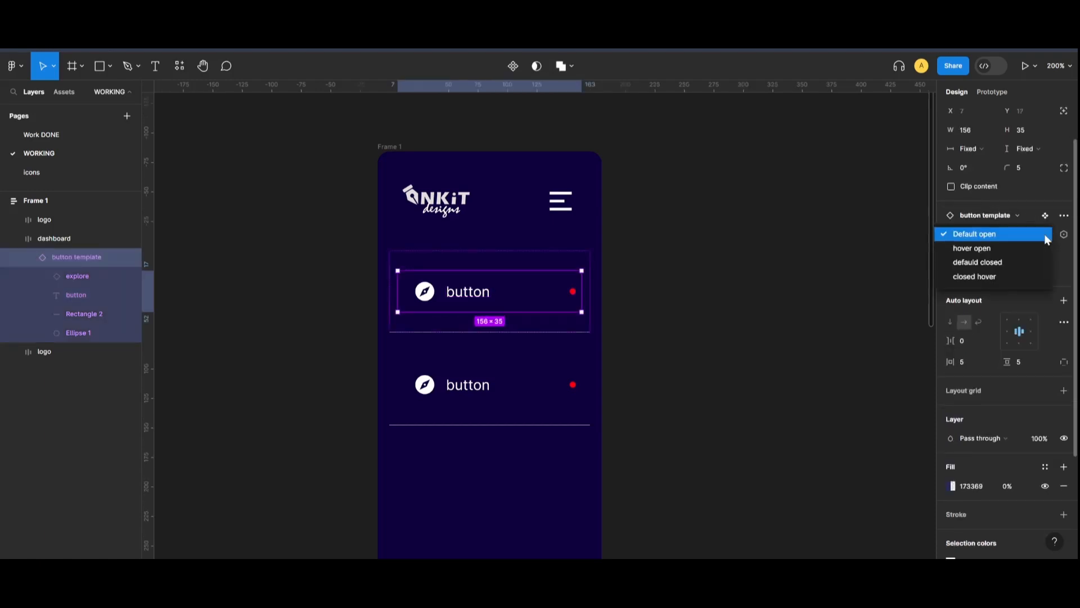
click(1044, 234)
click(1014, 254)
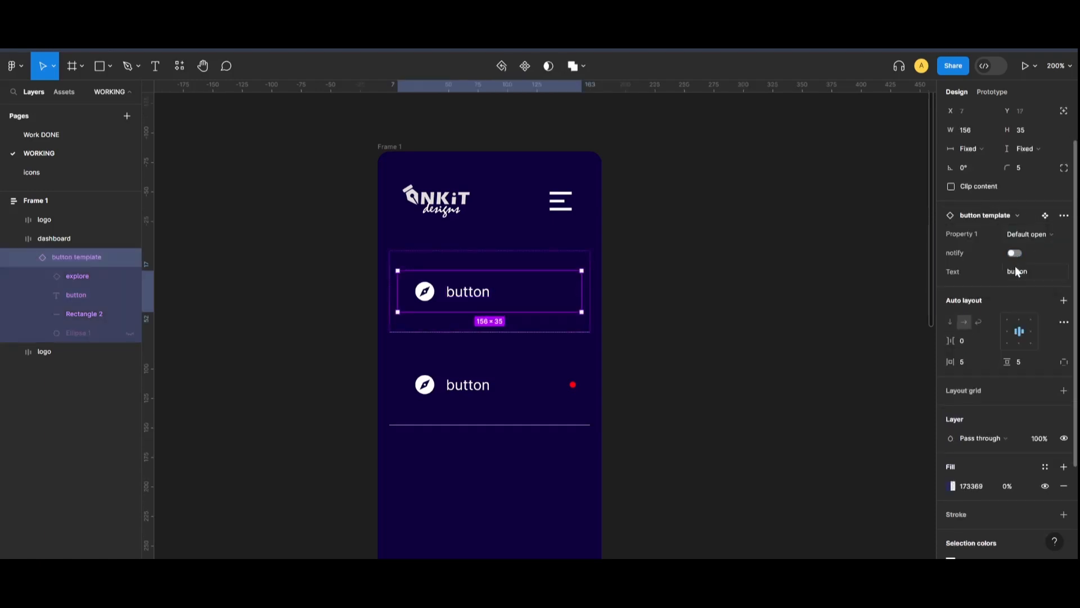
text(D)
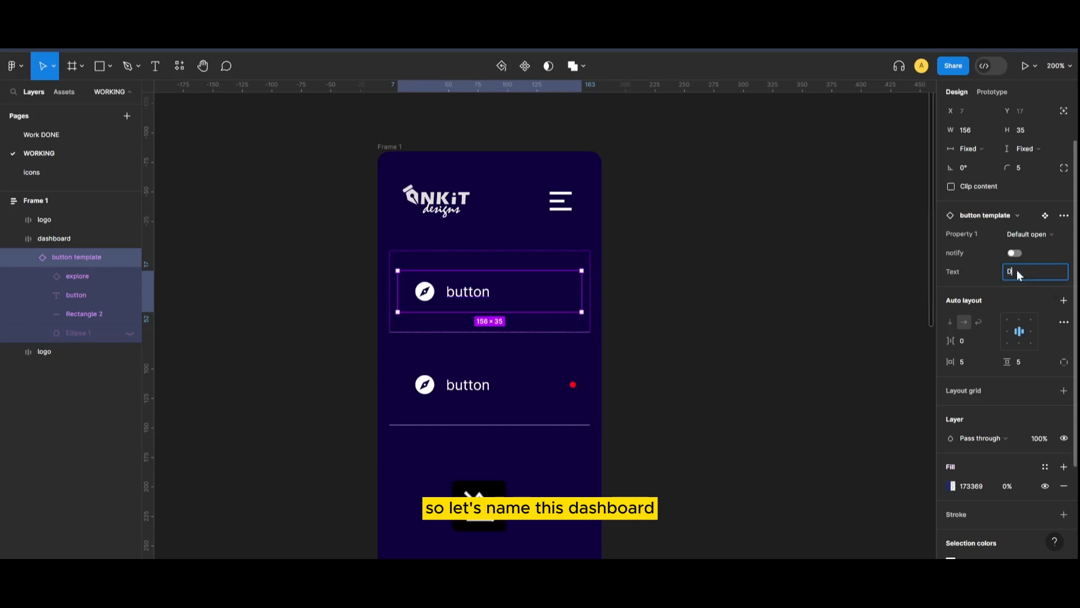
text(ashb)
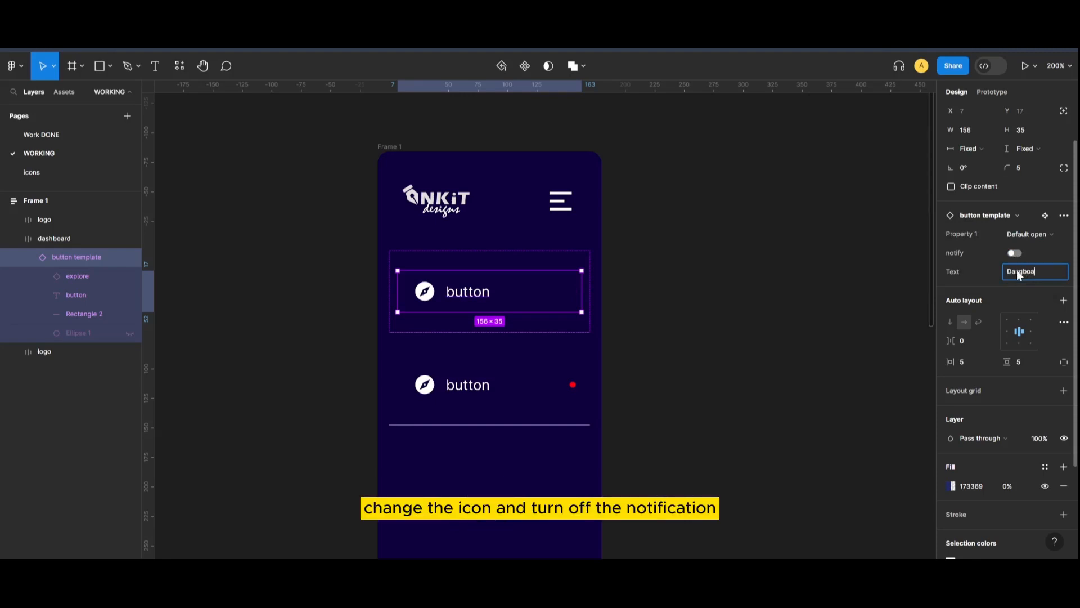
click(871, 329)
Correct the first button's label text to 'Dashboard'
click(489, 287)
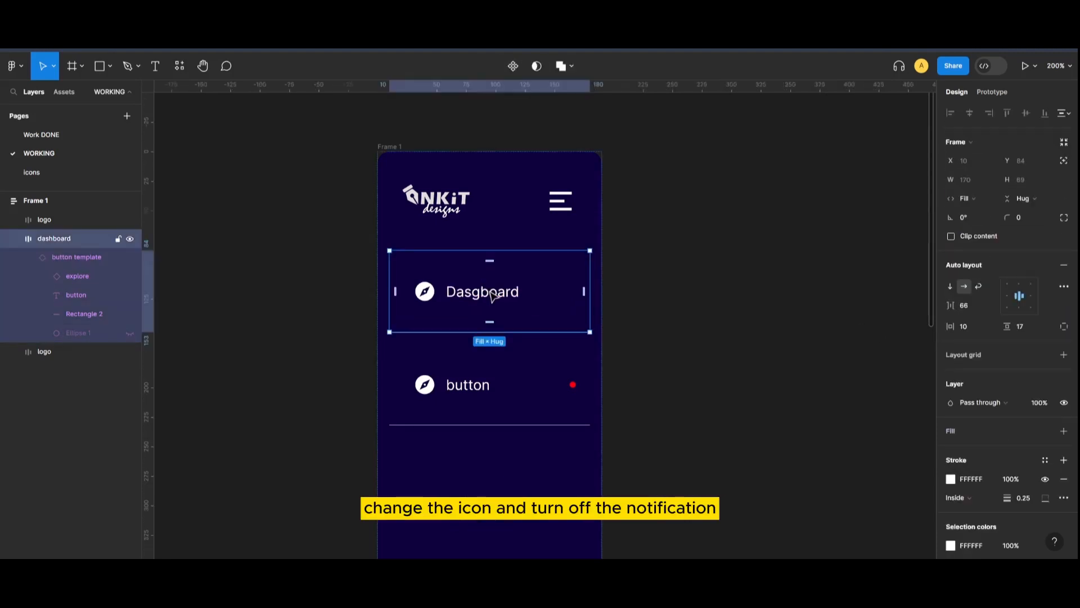
double_click(490, 287)
click(997, 228)
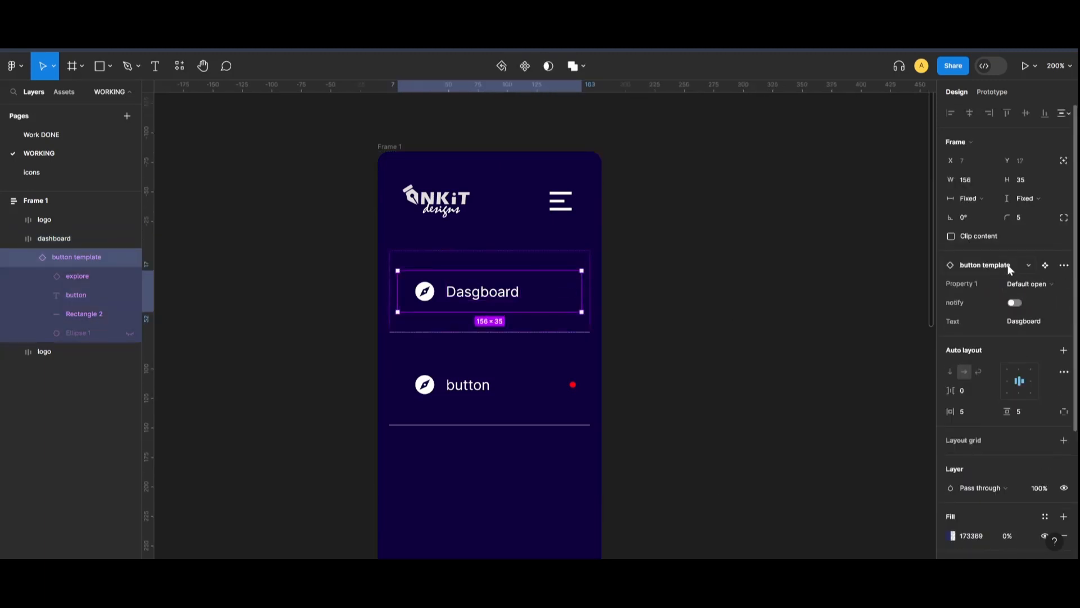
click(1024, 323)
key(BackSpace)
click(769, 376)
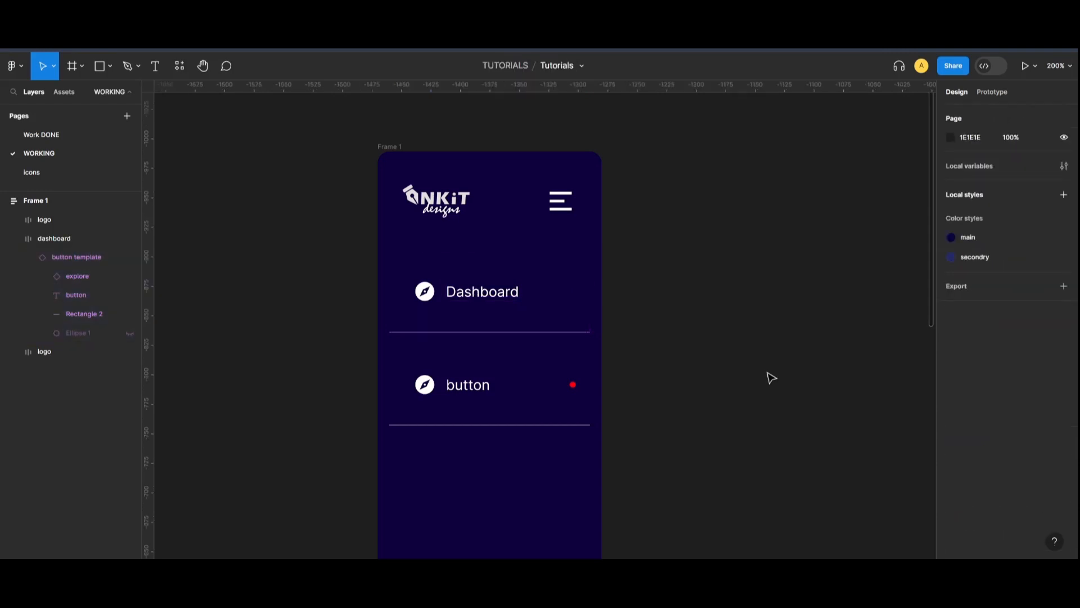
Swap the first button's icon for the dashboard grid icon
click(484, 301)
click(484, 299)
click(428, 294)
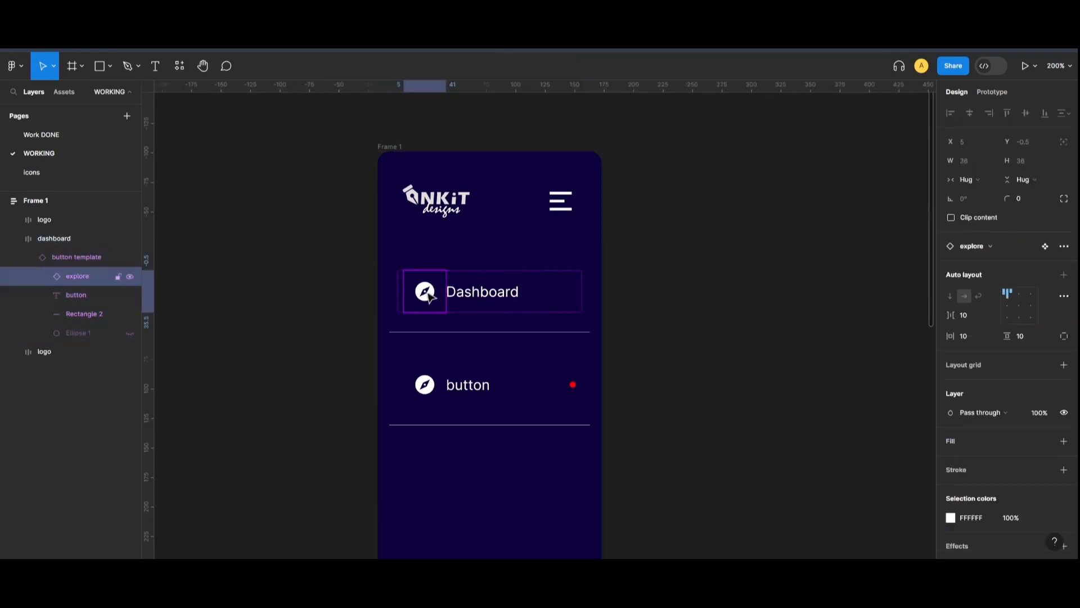
click(979, 247)
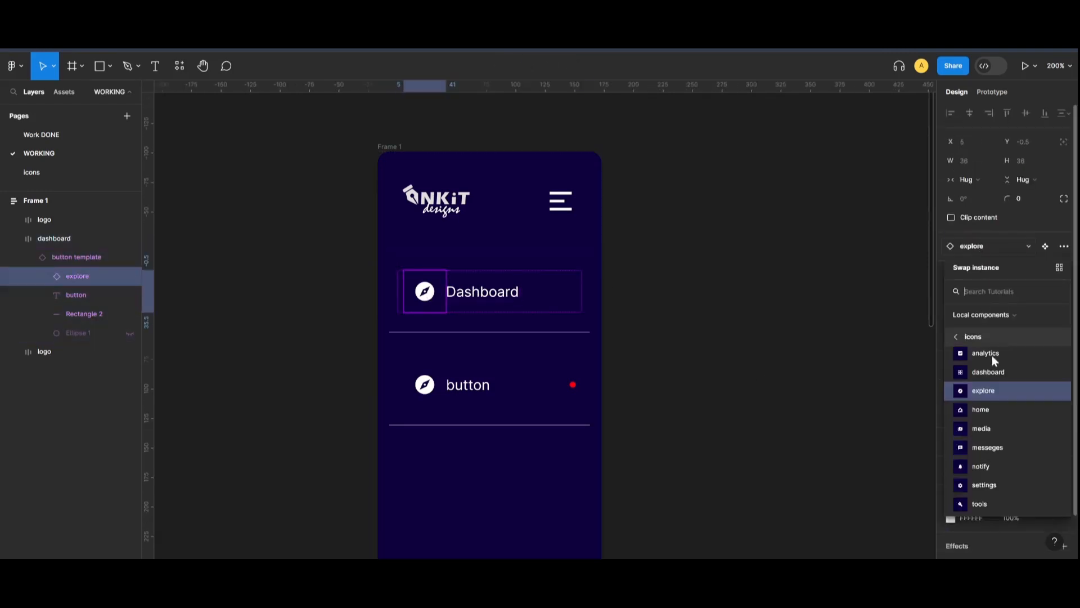
click(985, 370)
click(815, 381)
Select the button instance in the second row below Dashboard
scroll(512, 298, down, 2)
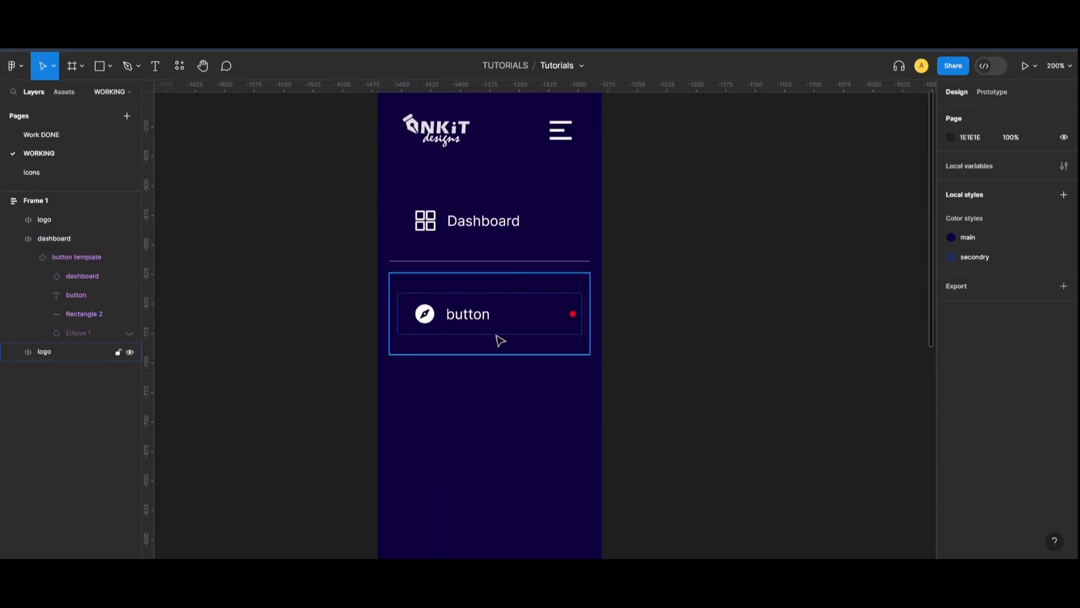
click(488, 333)
click(484, 326)
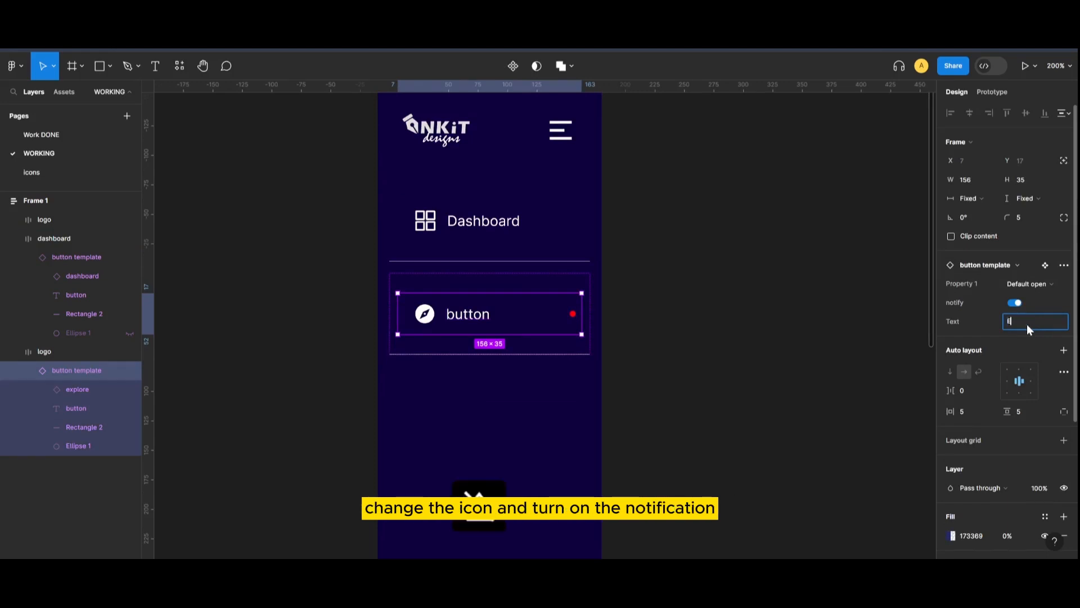
Label the second button 'Explore' and switch off its notification dot
text(plore)
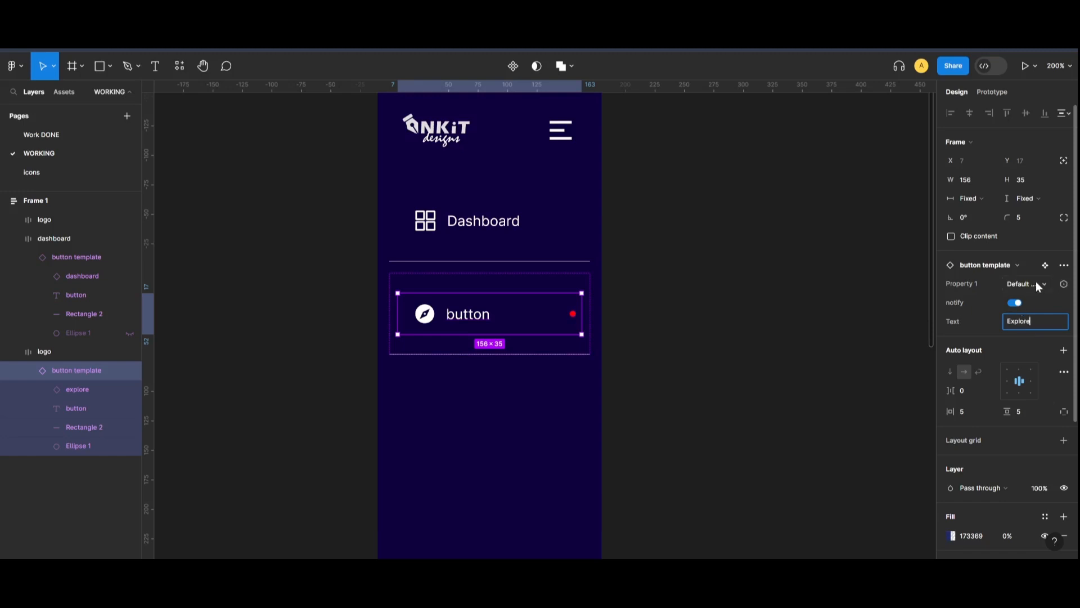
key(Escape)
click(429, 323)
double_click(428, 318)
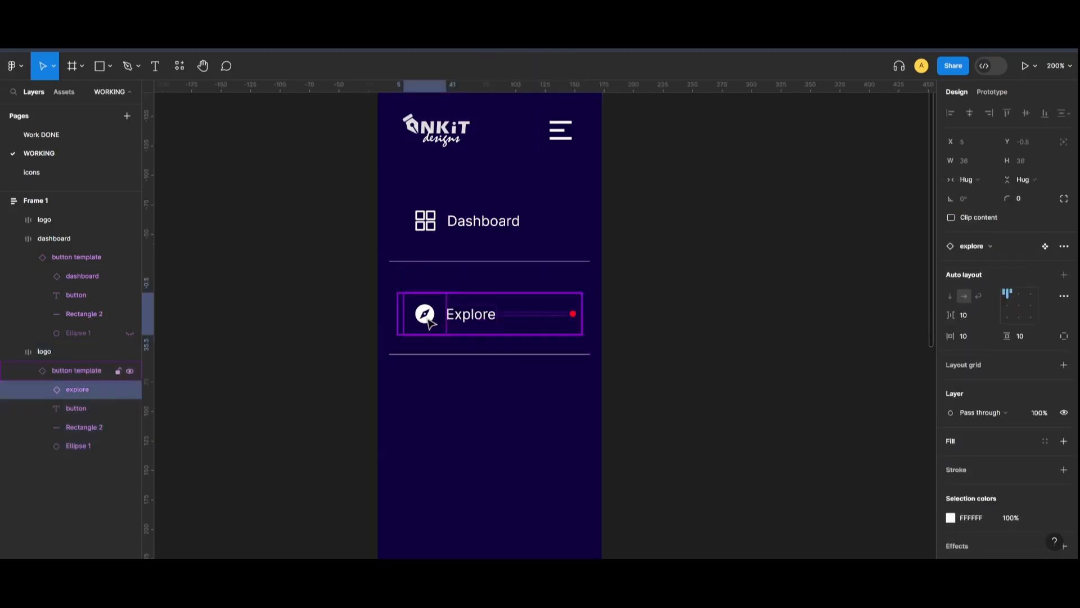
click(427, 317)
click(976, 229)
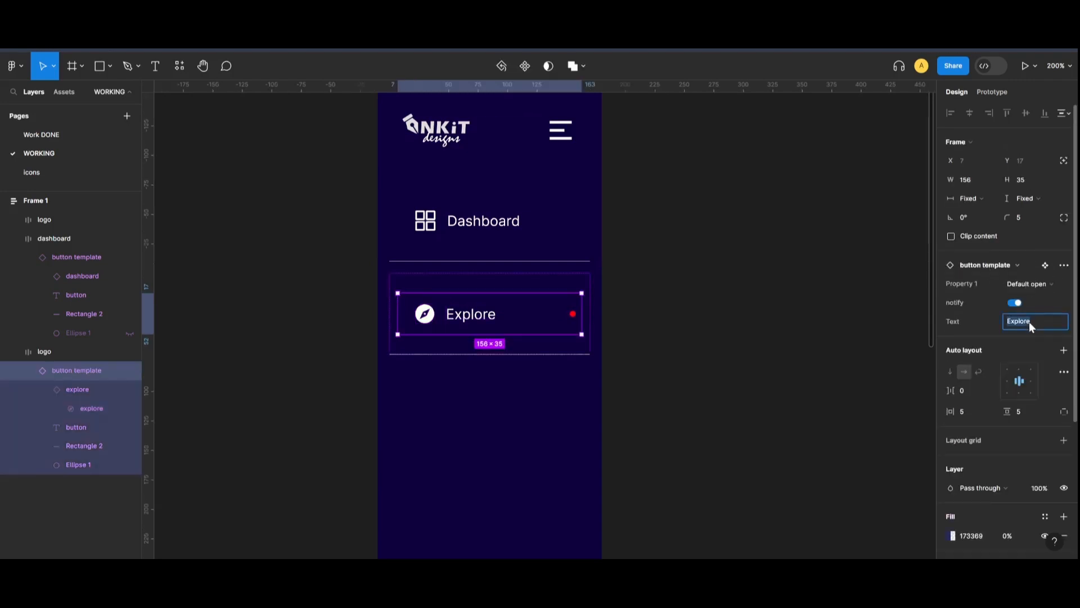
click(1016, 302)
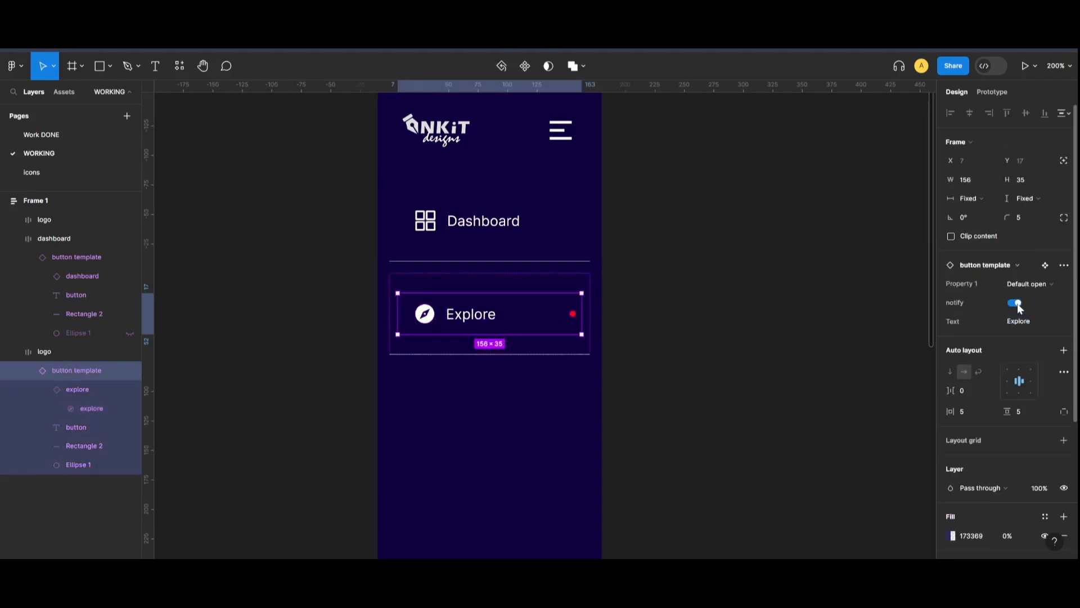
Confirm the compass explore icon is set in the icon swap list
click(764, 325)
double_click(425, 316)
click(426, 314)
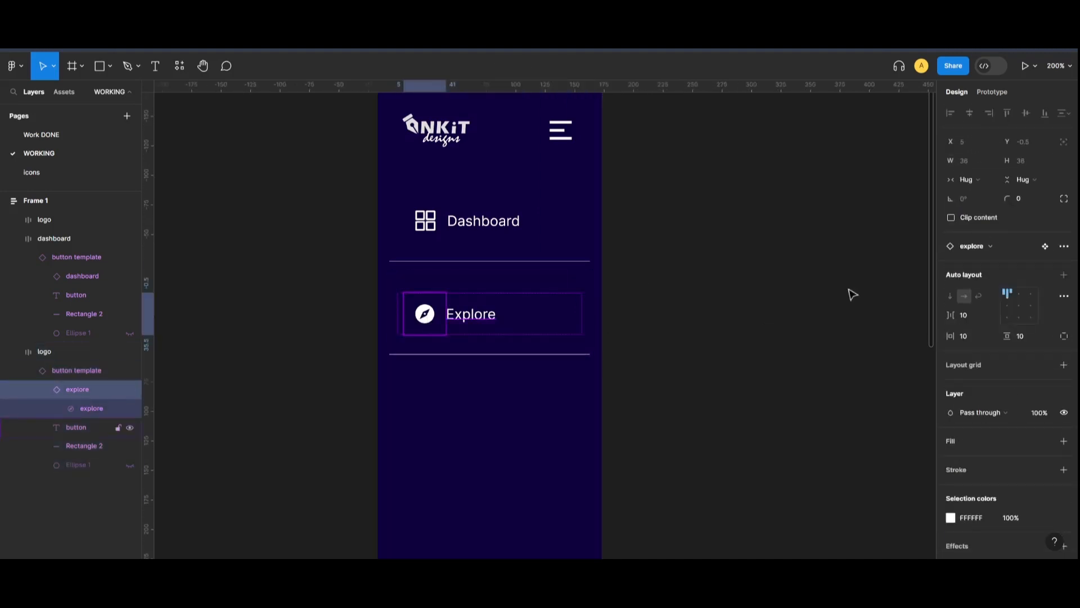
click(1010, 246)
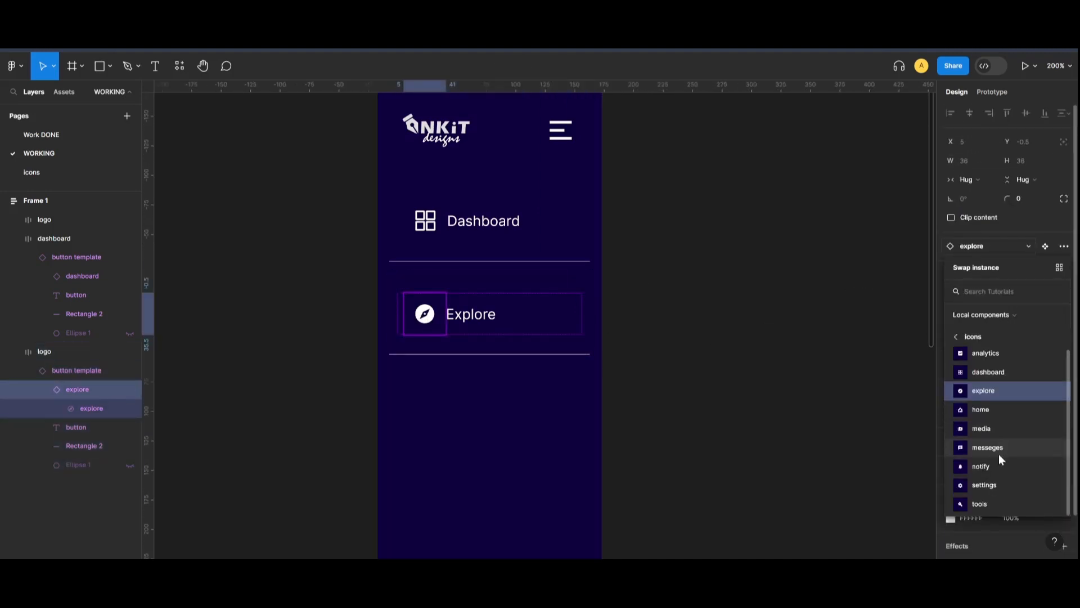
click(753, 352)
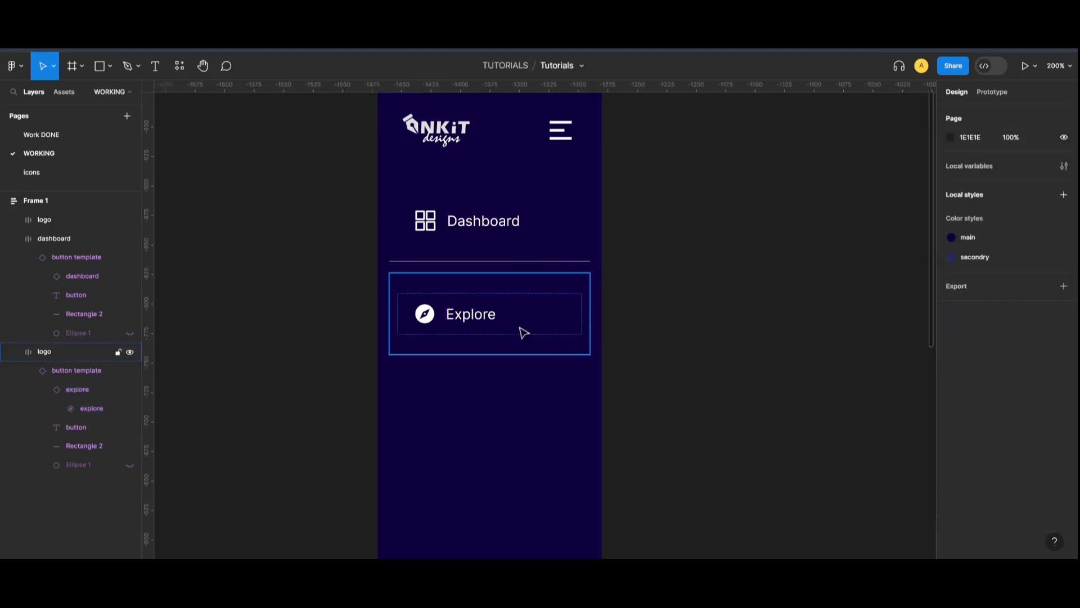
click(524, 329)
Duplicate the Explore button with Ctrl+D and stack both copies in a vertical auto layout
click(494, 328)
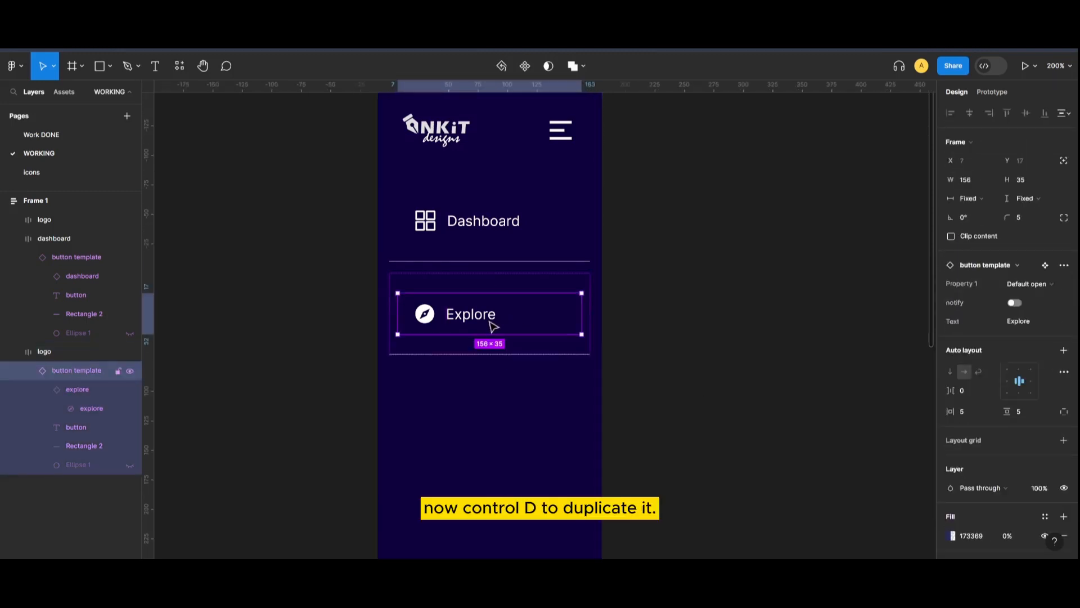
key(ctrl+d)
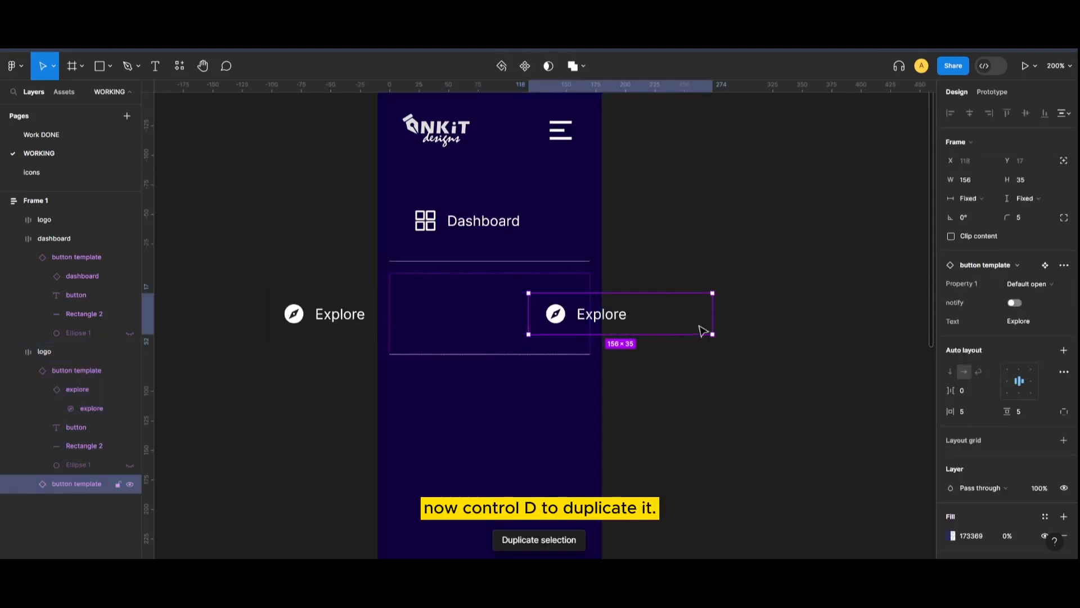
click(552, 288)
click(949, 286)
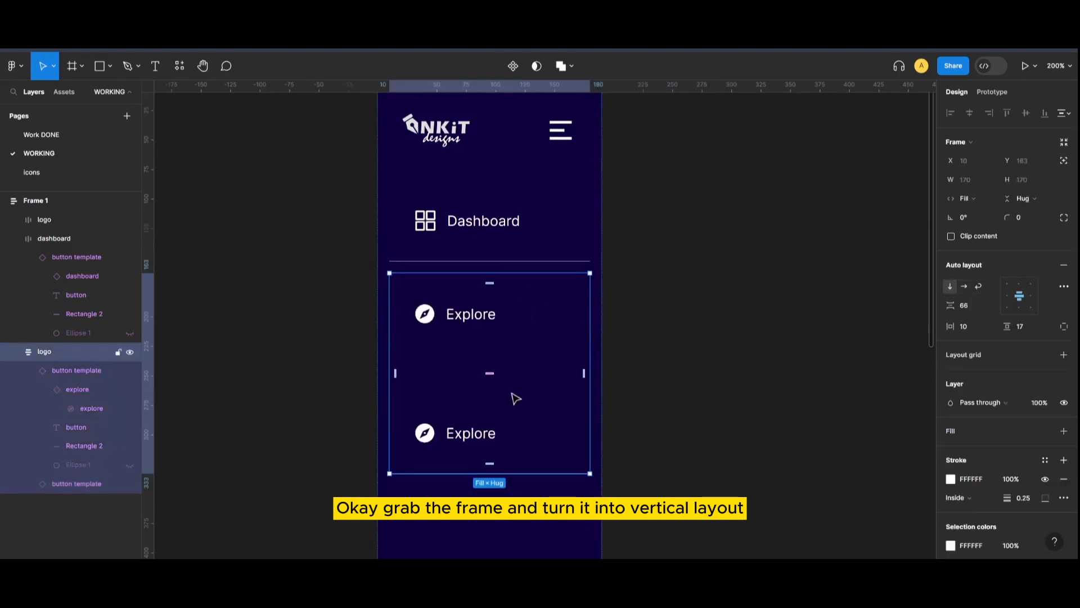
click(664, 386)
scroll(674, 417, down, 2)
scroll(673, 418, down, 2)
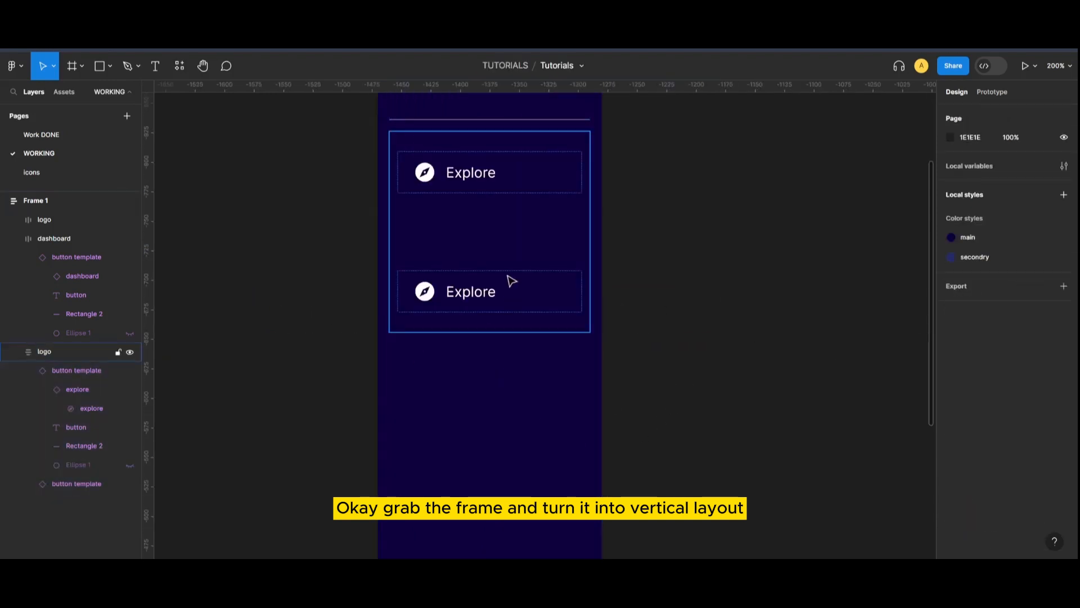
click(463, 294)
click(438, 308)
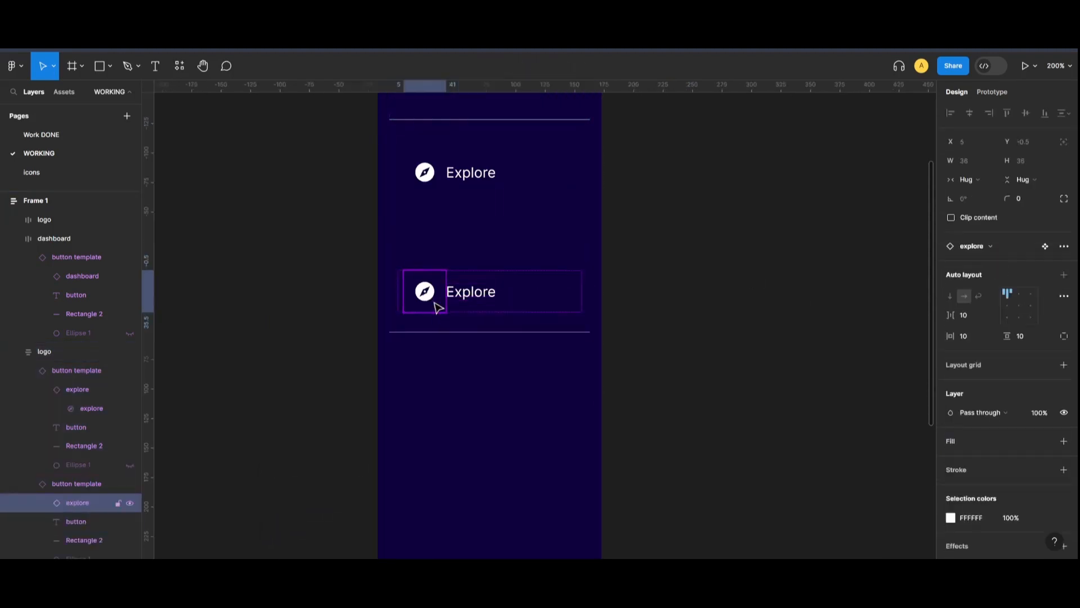
Give the lower button a home icon and the label 'Home'
click(994, 246)
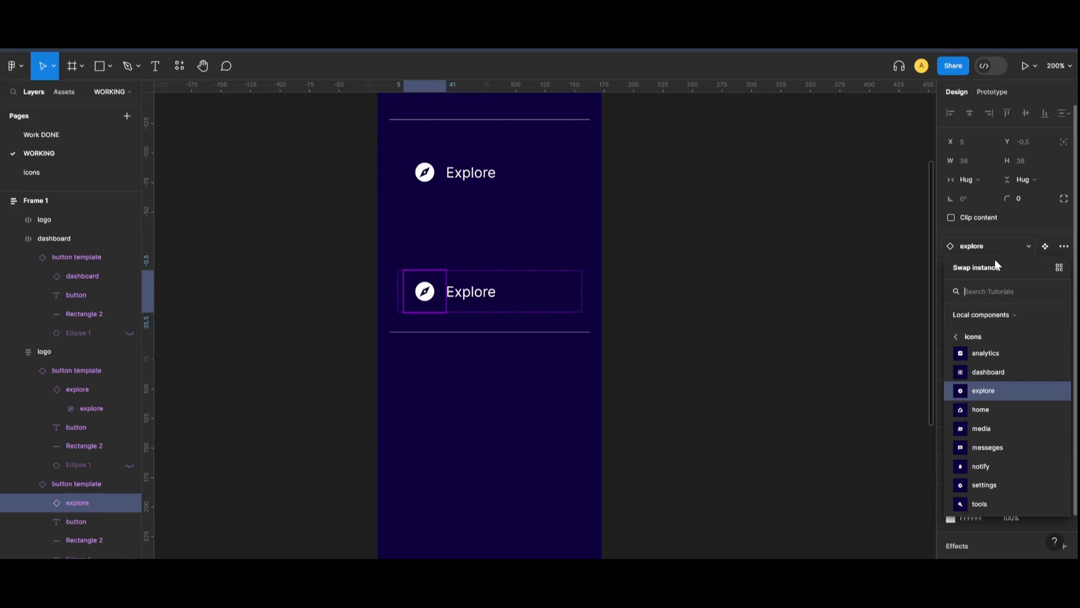
click(1005, 410)
click(457, 292)
click(1003, 228)
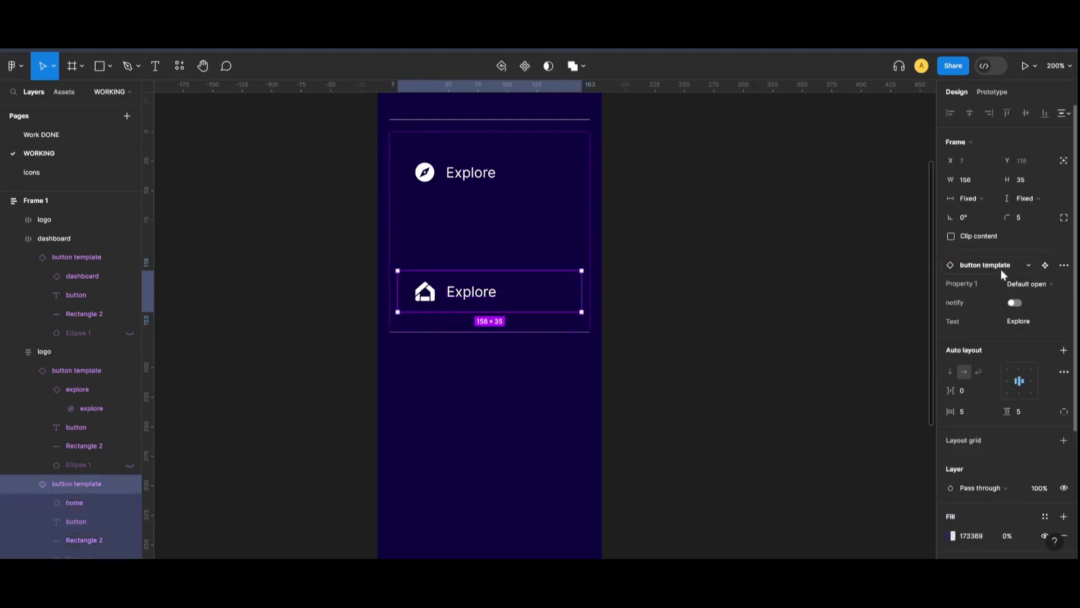
text(Home)
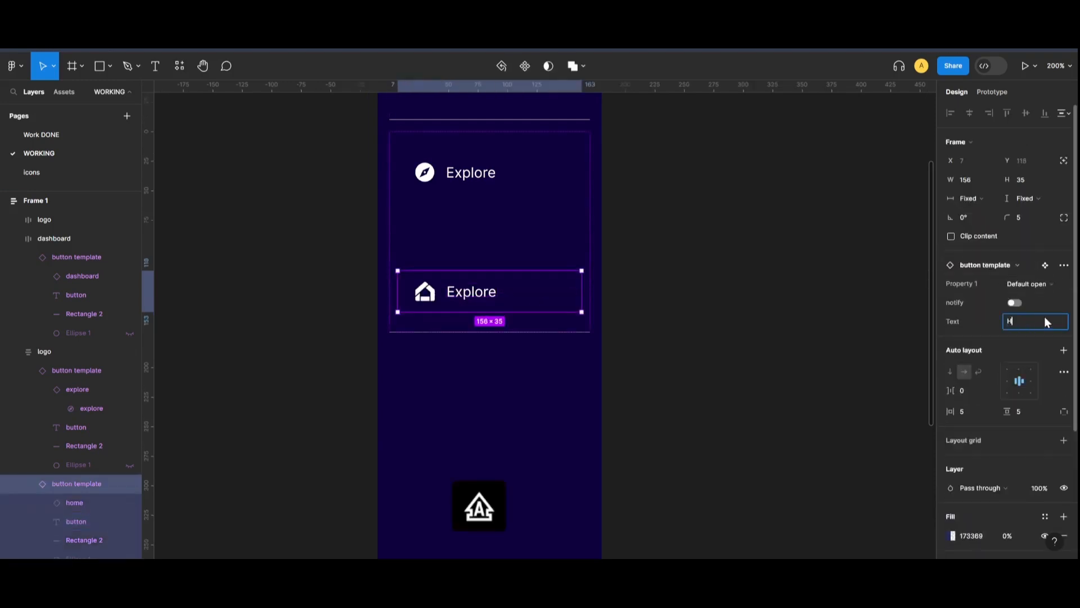
click(850, 308)
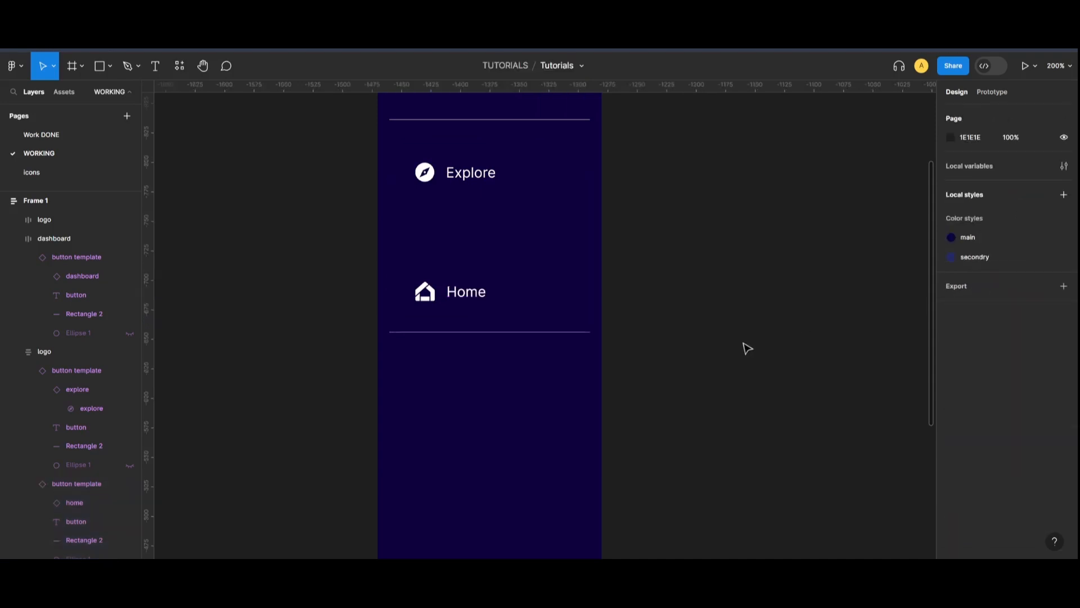
Drag the auto-layout gap between Explore and Home down to 16
scroll(562, 332, up, 3)
click(477, 398)
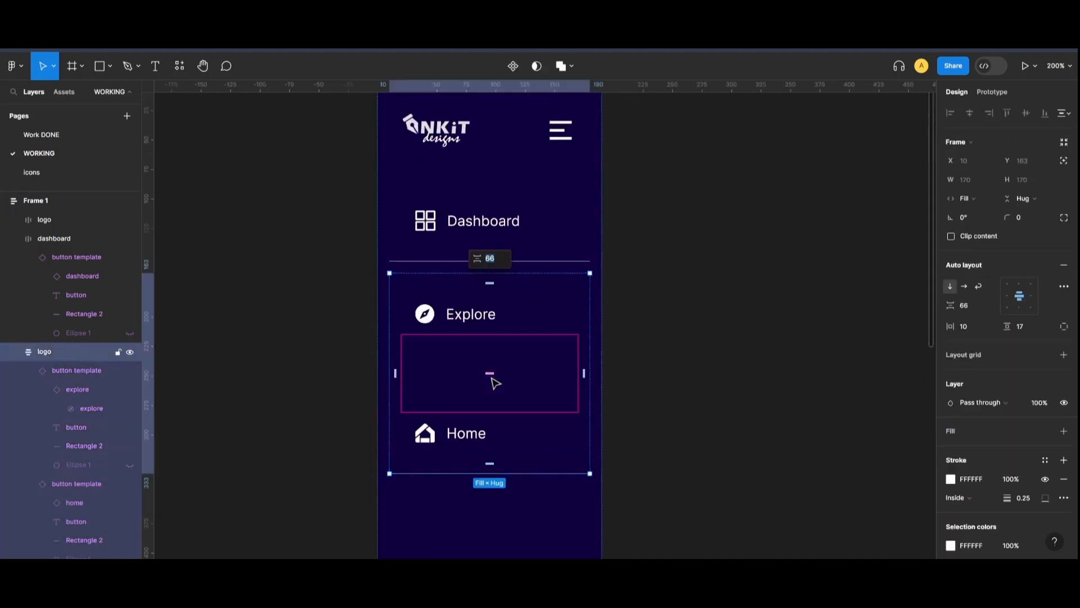
drag(490, 378, 490, 345)
click(642, 337)
scroll(641, 361, down, 2)
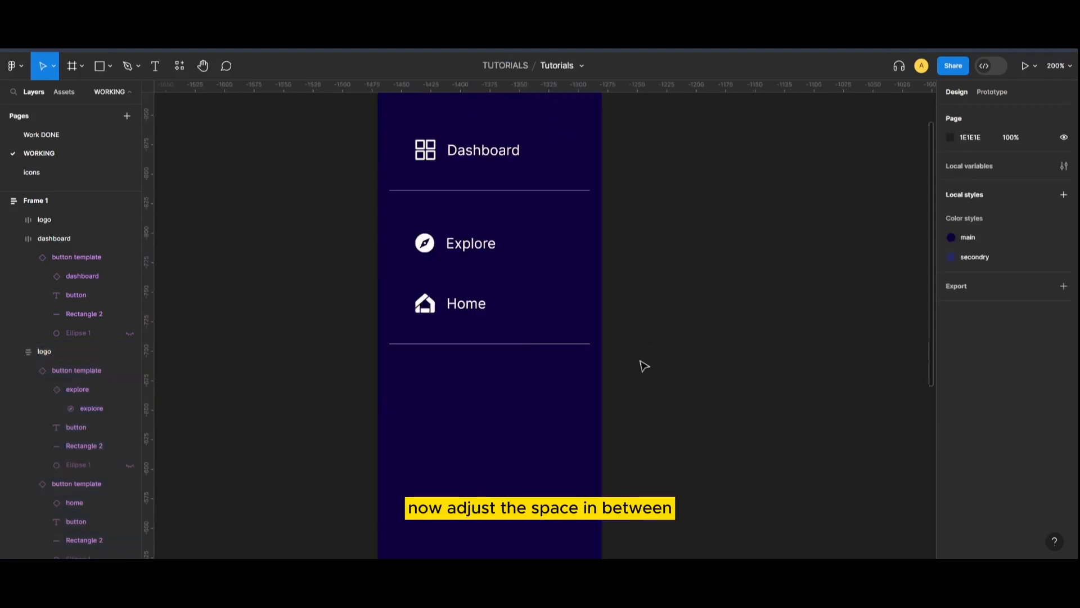
Duplicate the Home button and relabel the third button 'Posts'
click(504, 332)
click(475, 318)
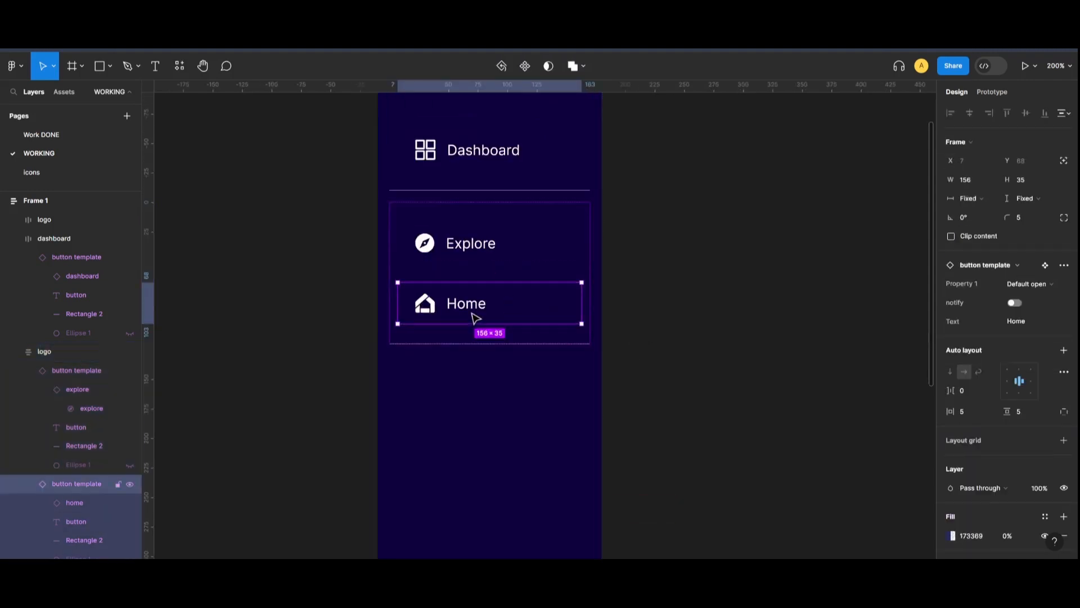
key(ctrl+d)
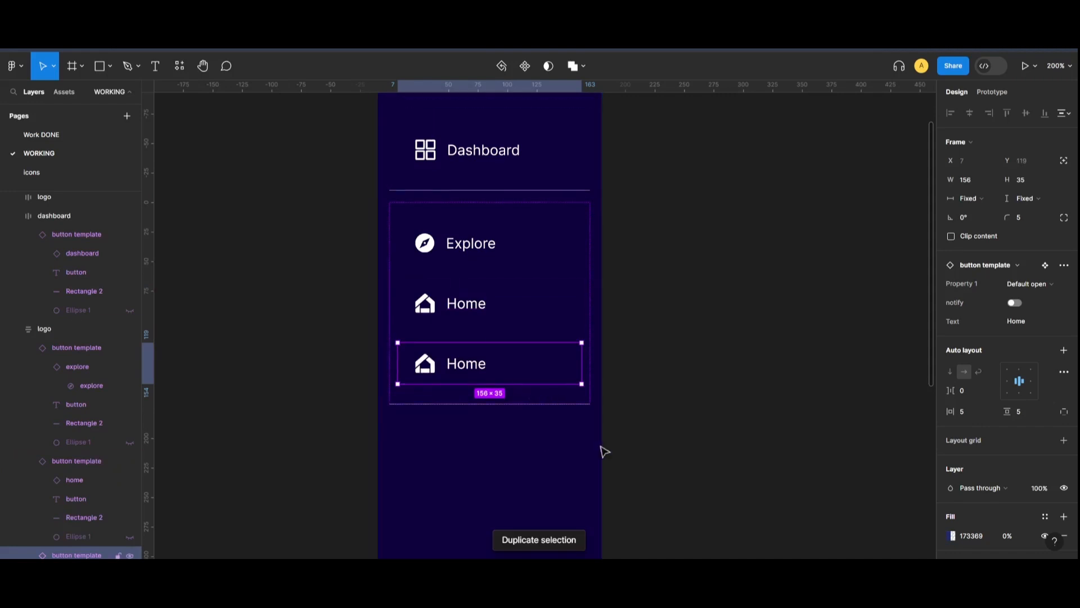
click(991, 267)
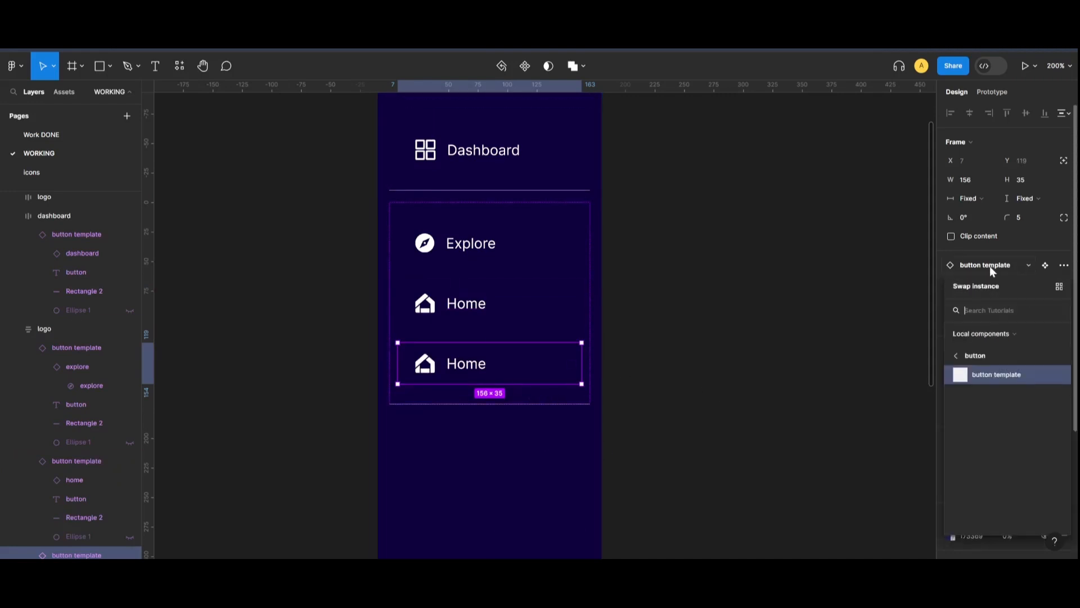
click(991, 269)
click(1046, 322)
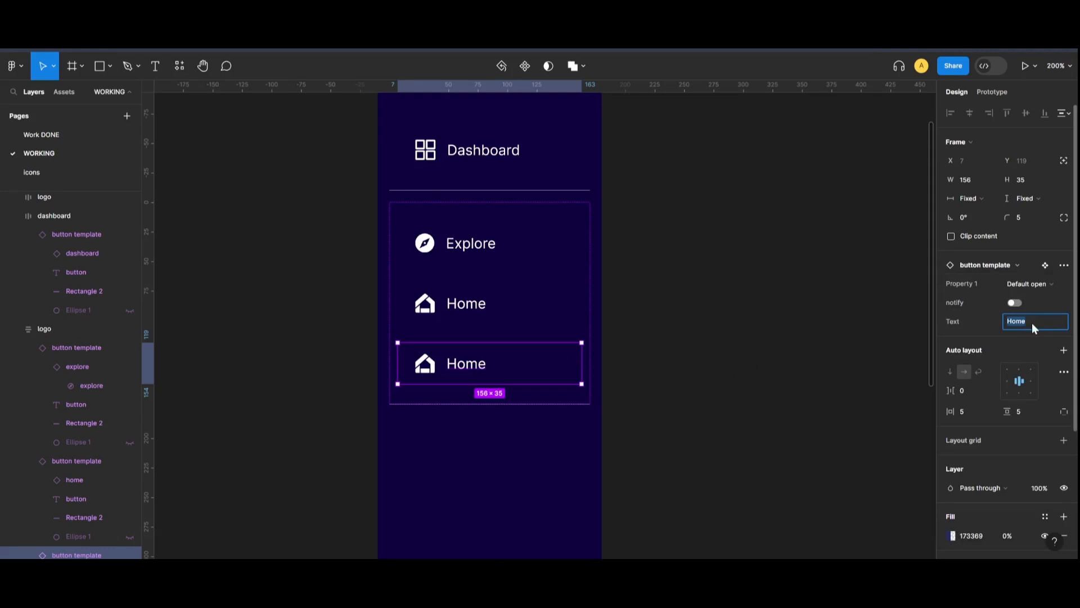
key(BackSpace)
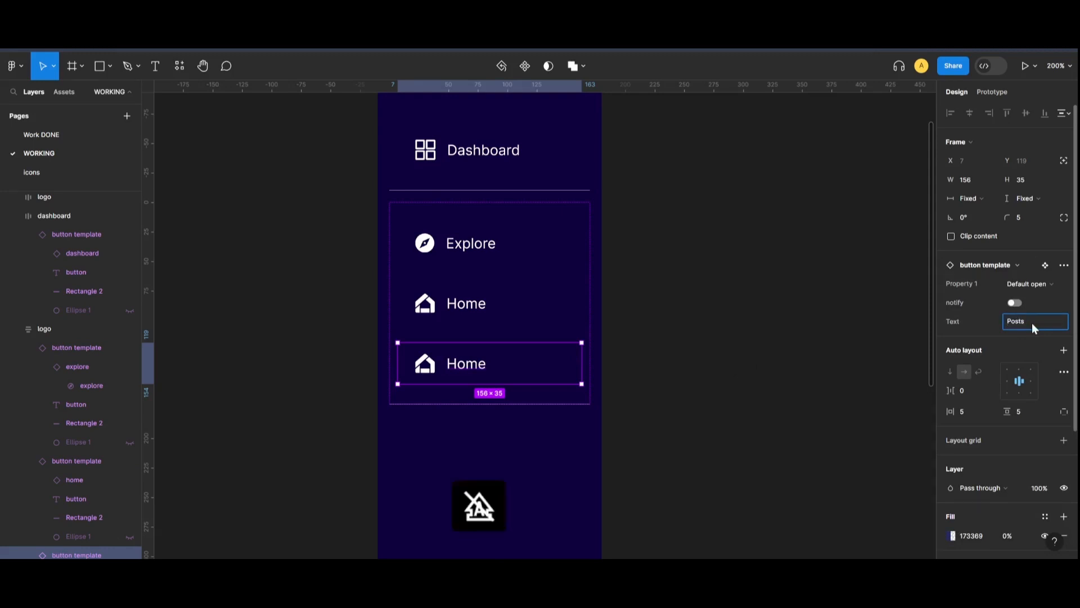
click(836, 351)
Swap the Posts button's home icon for the analytics chart icon
click(428, 376)
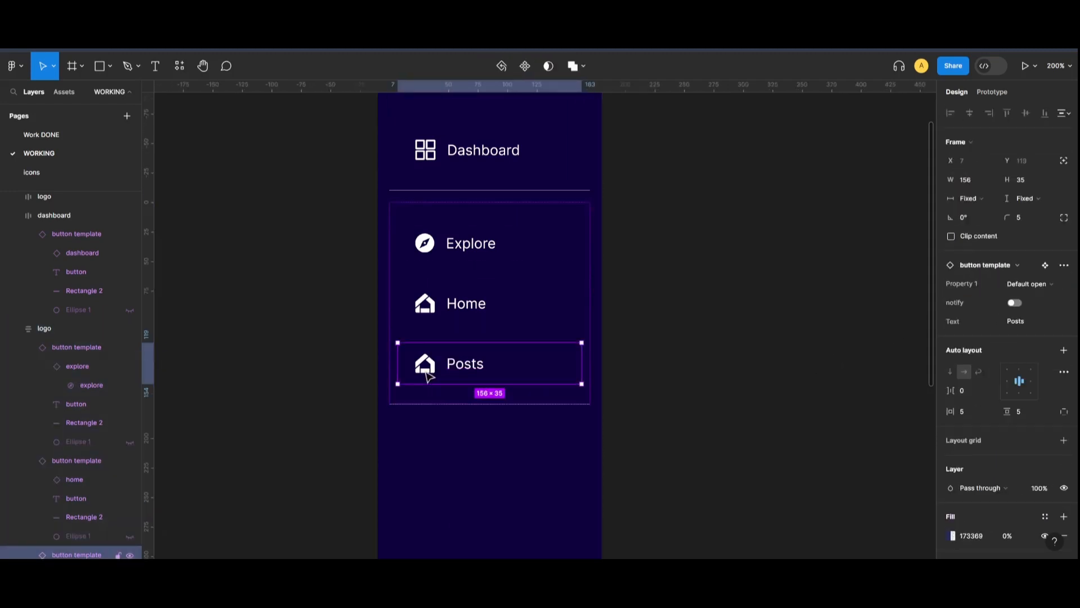
click(426, 369)
click(1001, 246)
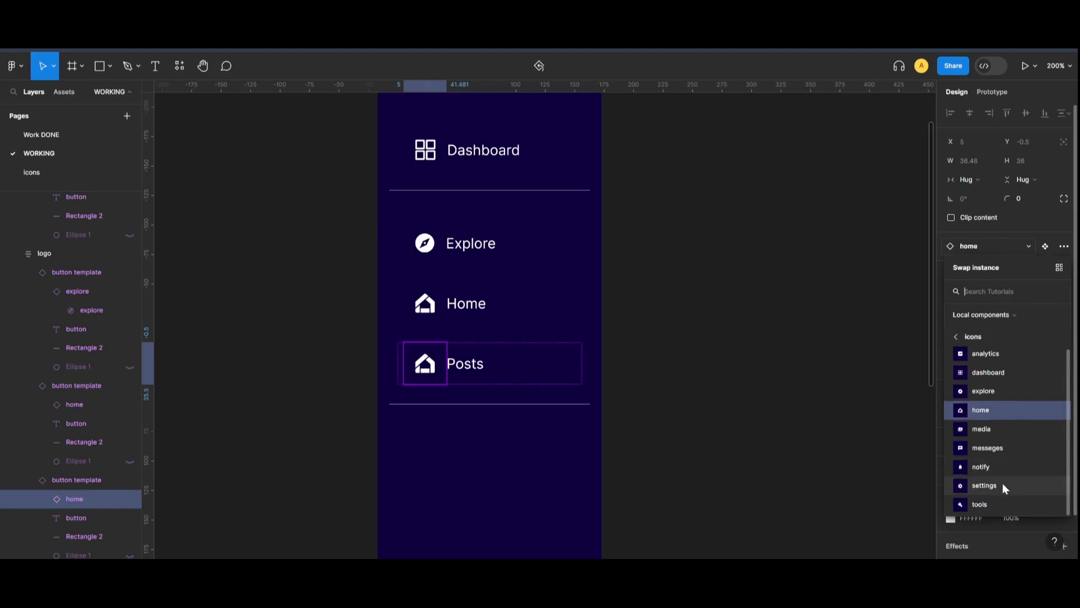
scroll(996, 372, up, 1)
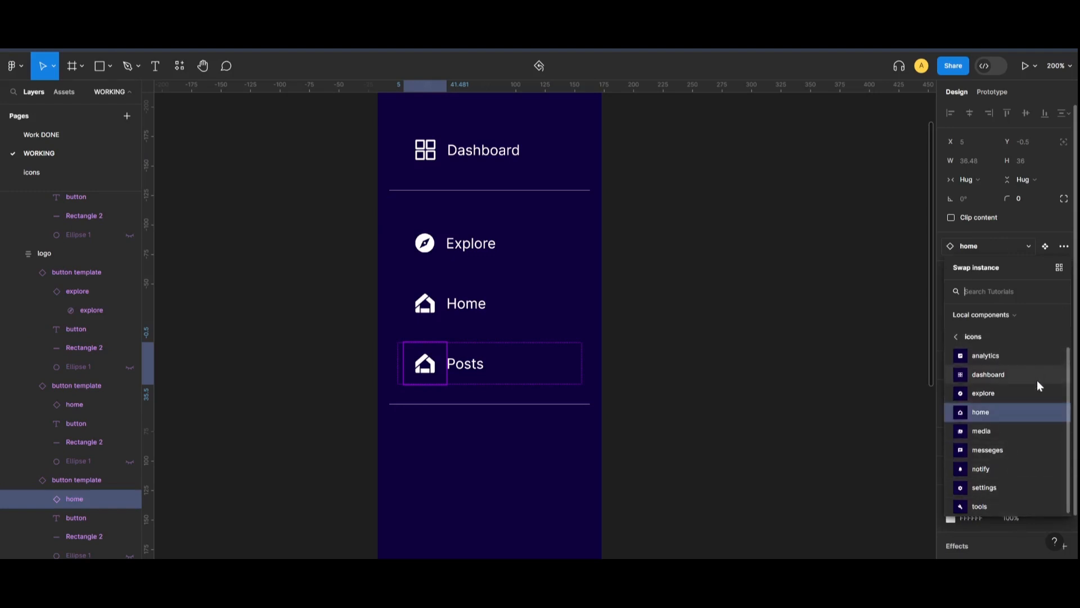
click(460, 368)
key(Return)
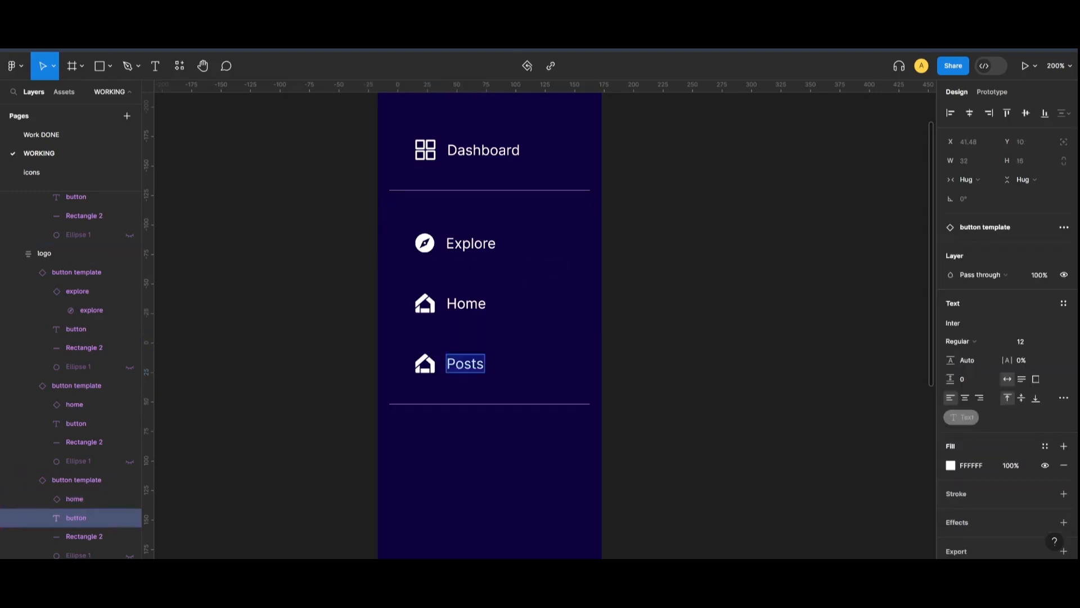
key(Escape)
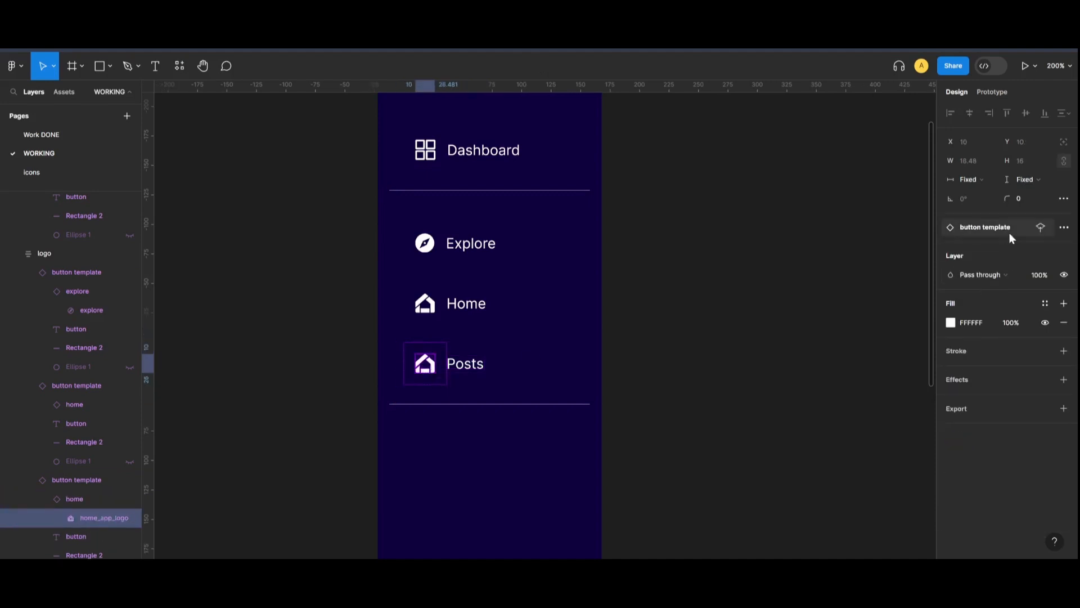
key(Escape)
click(434, 373)
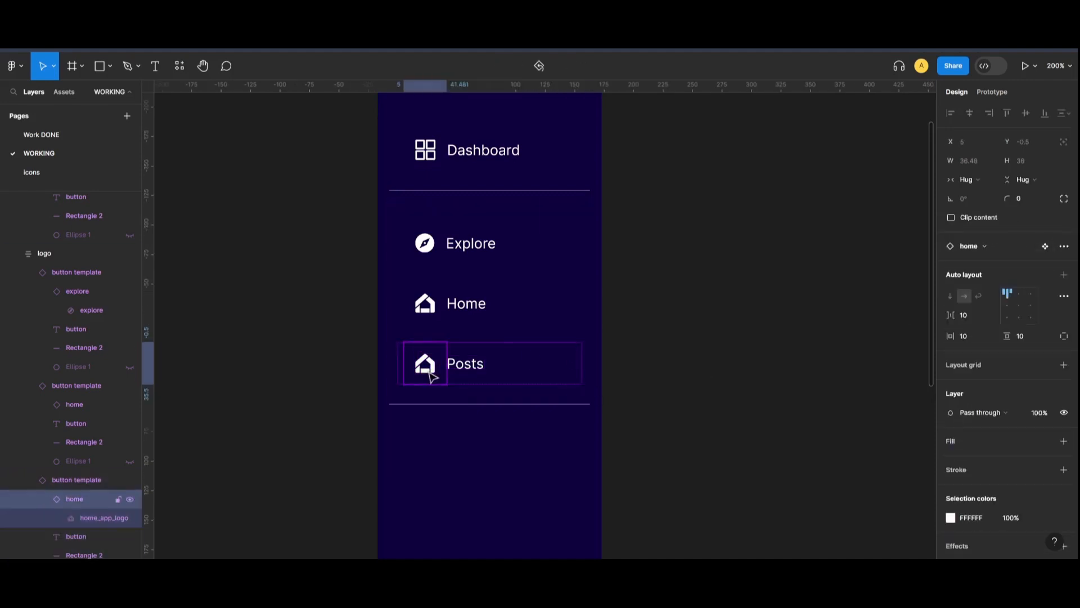
click(1028, 246)
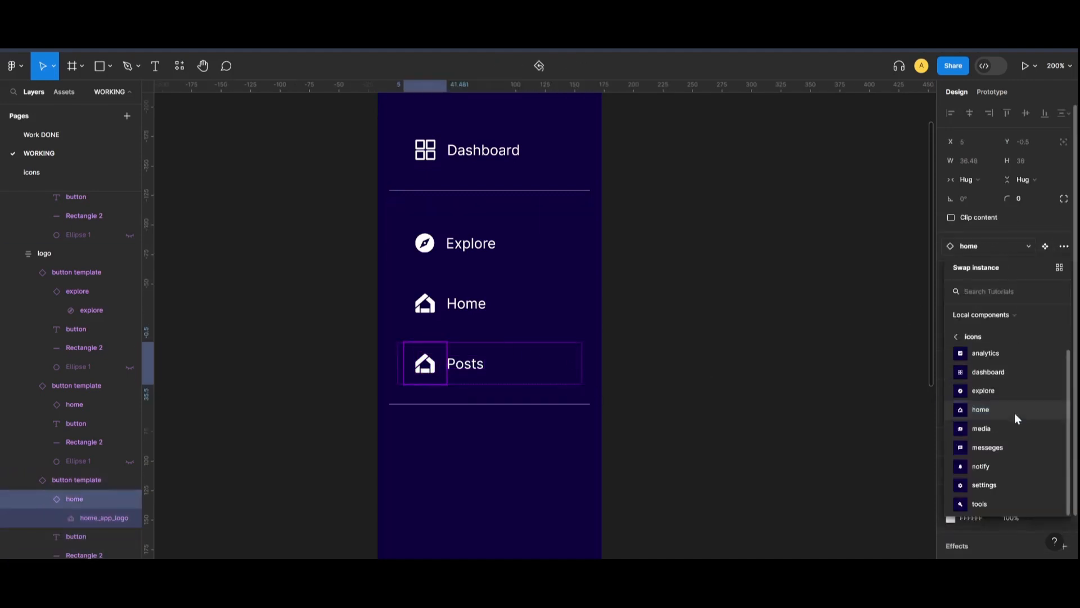
click(1000, 355)
Relabel the third button 'Analytics' and duplicate it below
click(481, 364)
key(Return)
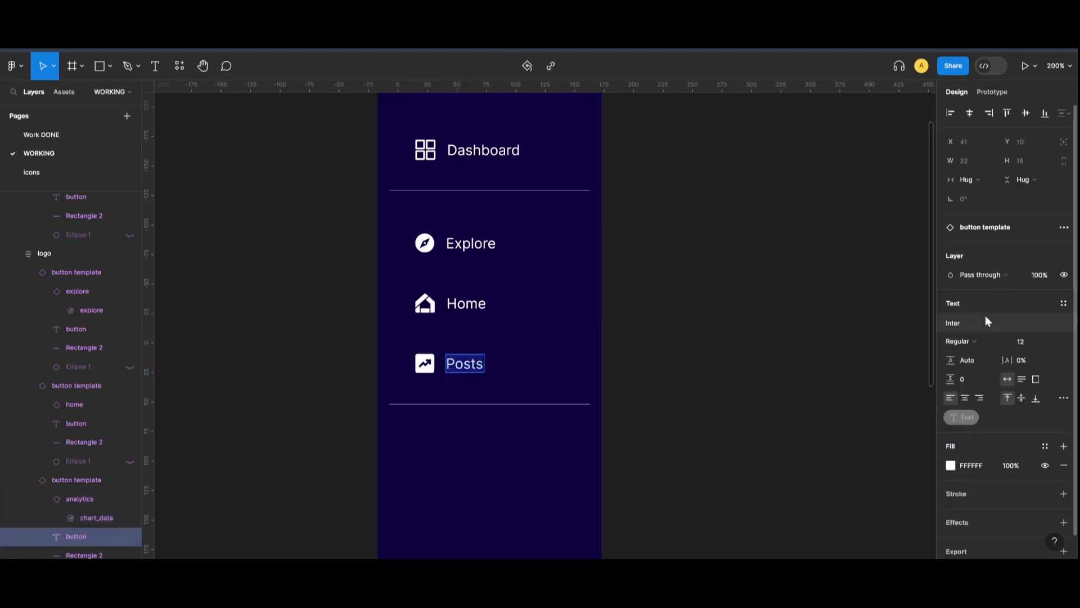
click(989, 225)
click(1034, 318)
text(analytics)
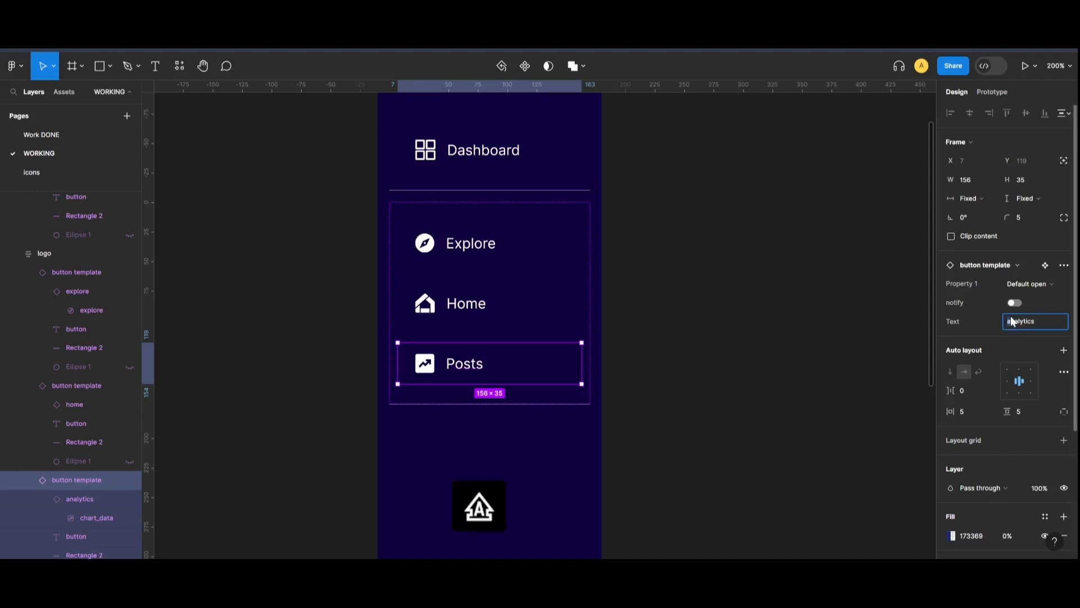
click(841, 321)
click(523, 381)
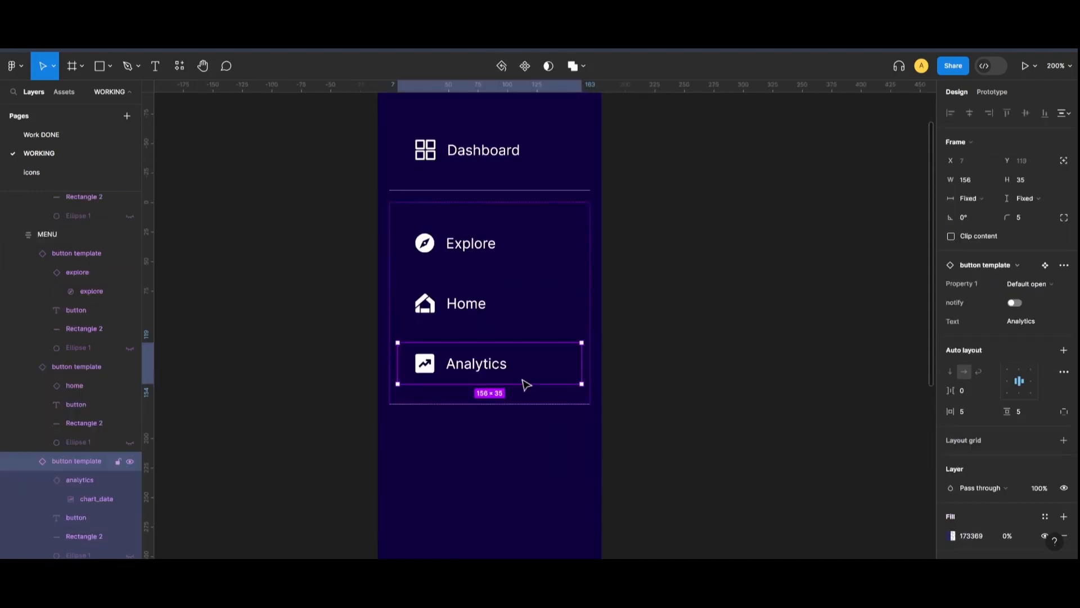
key(ctrl+d)
Give the copy a notify bell icon, the label 'Notification', and its red dot on
double_click(424, 430)
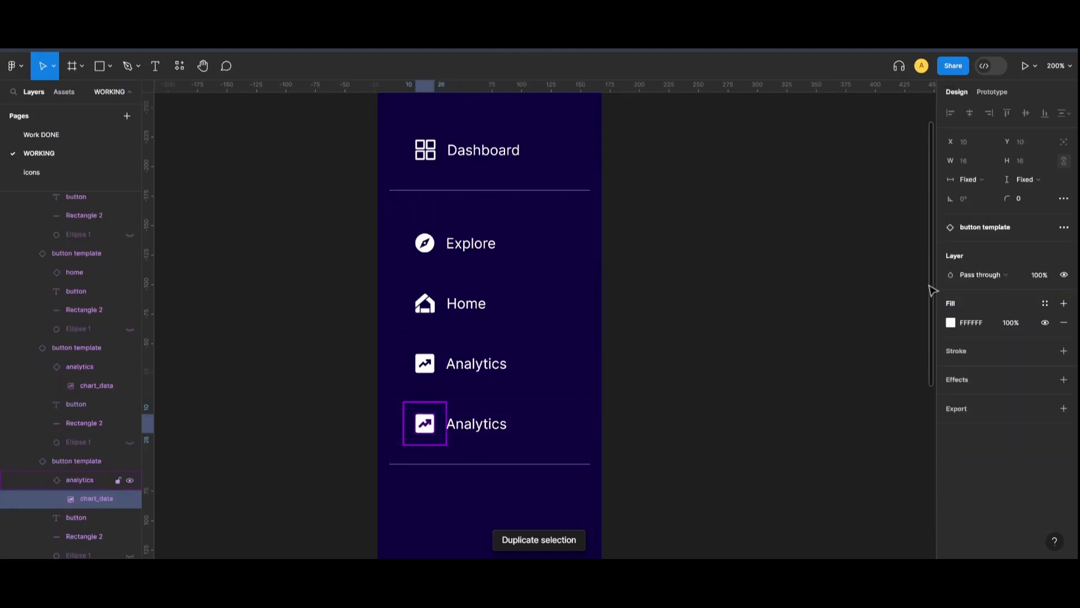
key(Escape)
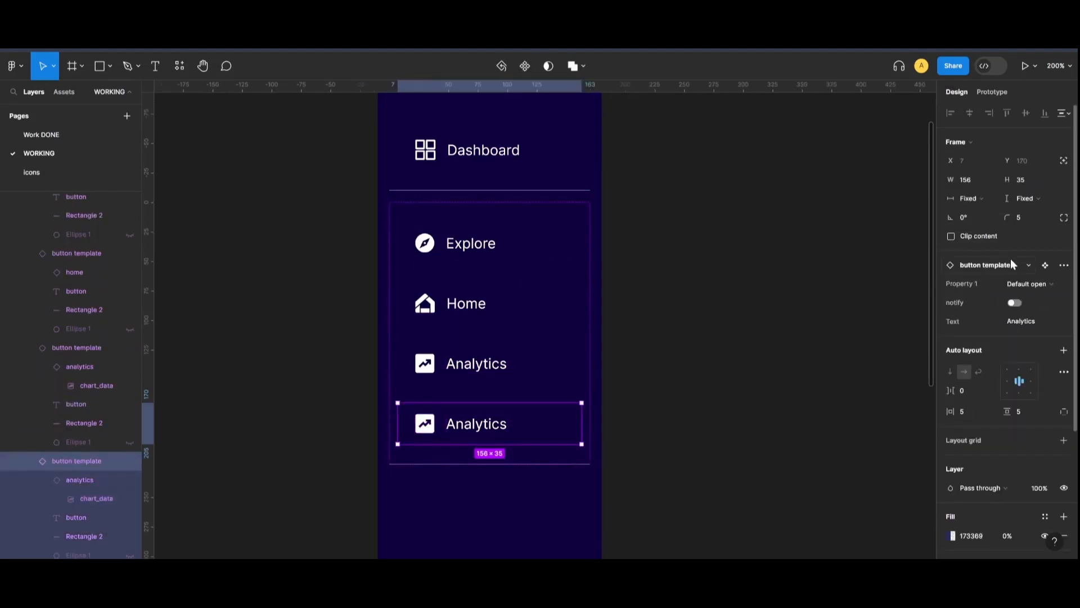
double_click(429, 425)
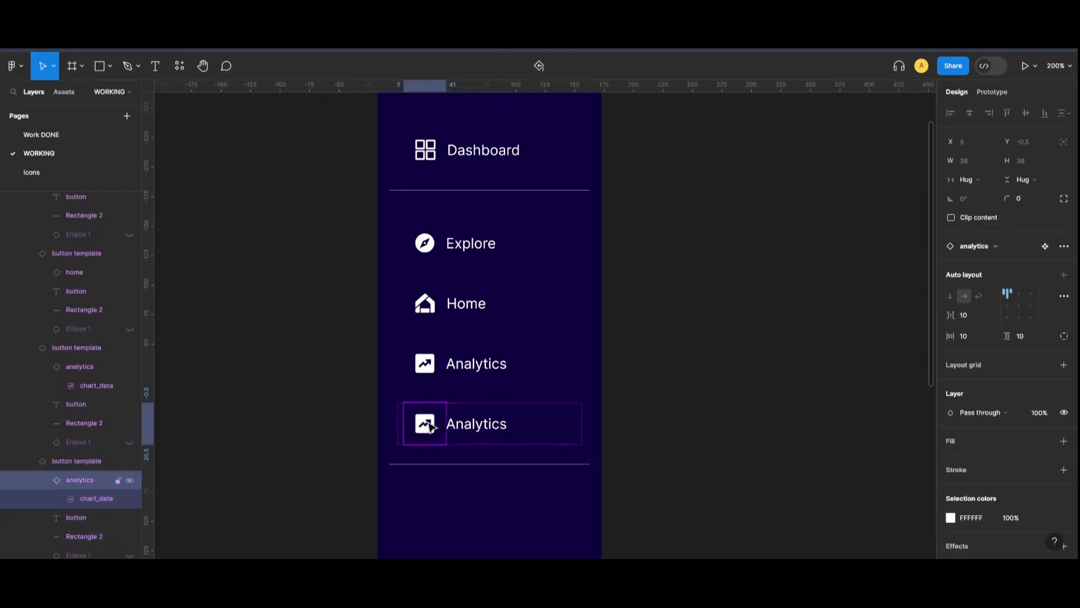
click(999, 247)
click(1013, 468)
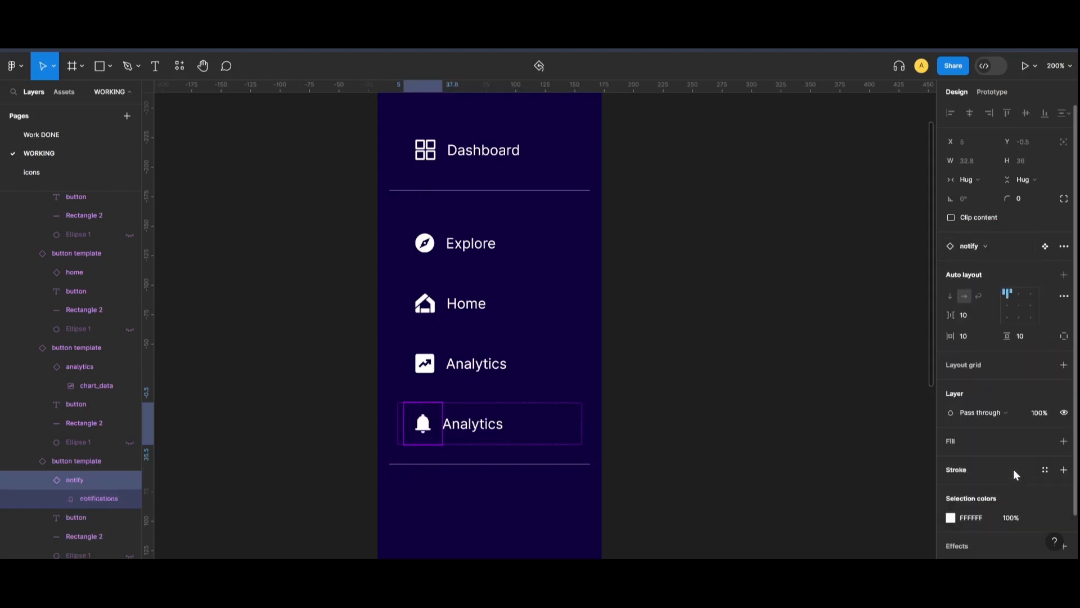
click(492, 426)
key(Escape)
click(1025, 322)
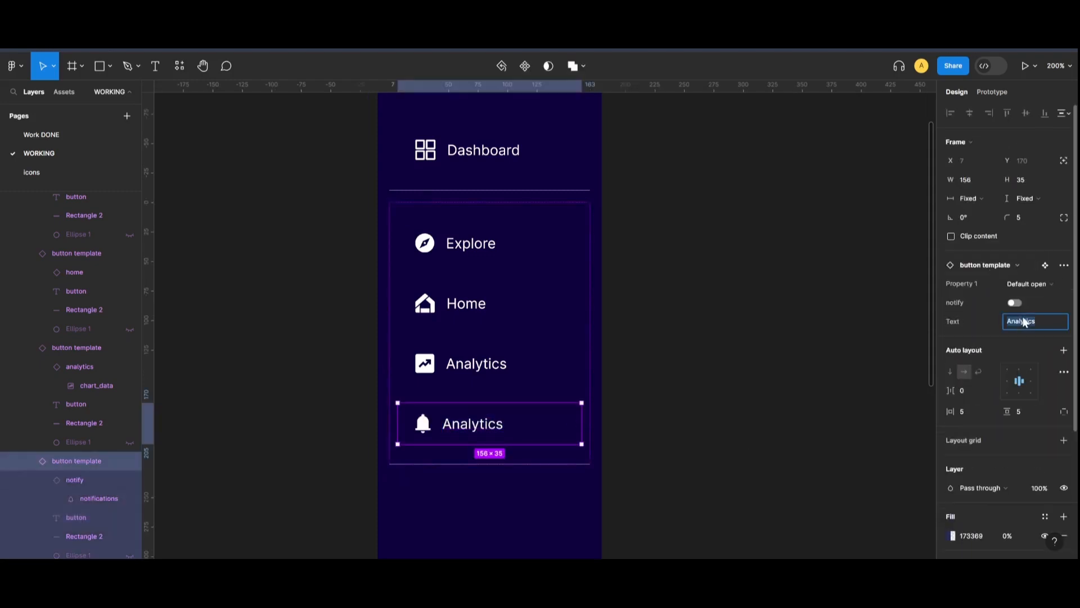
text(Notif)
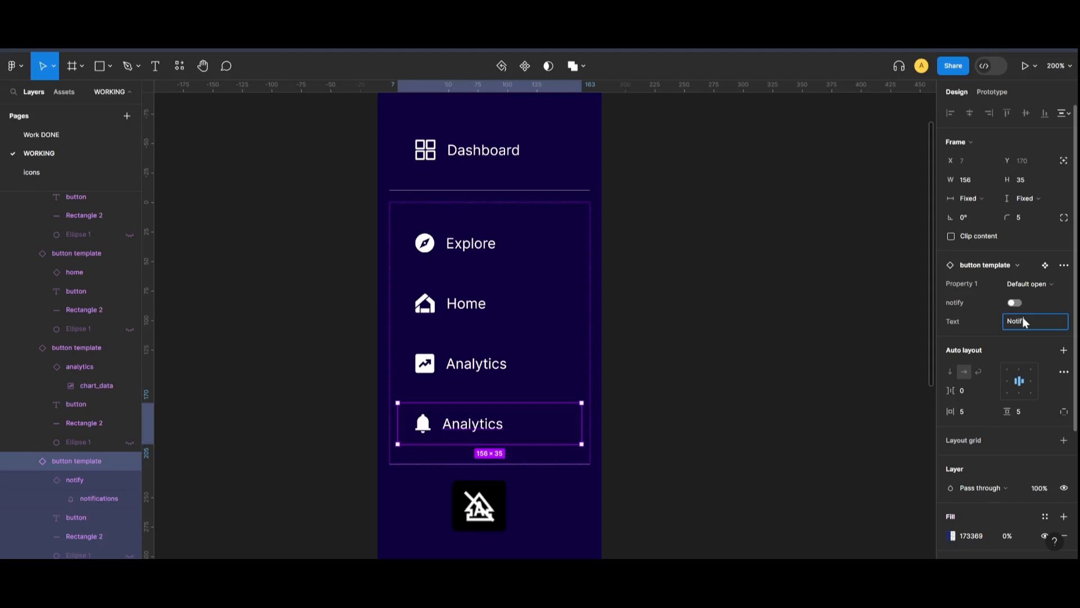
text(ication)
click(1015, 303)
click(883, 345)
Duplicate the whole MENU frame below the original
scroll(570, 315, down, 3)
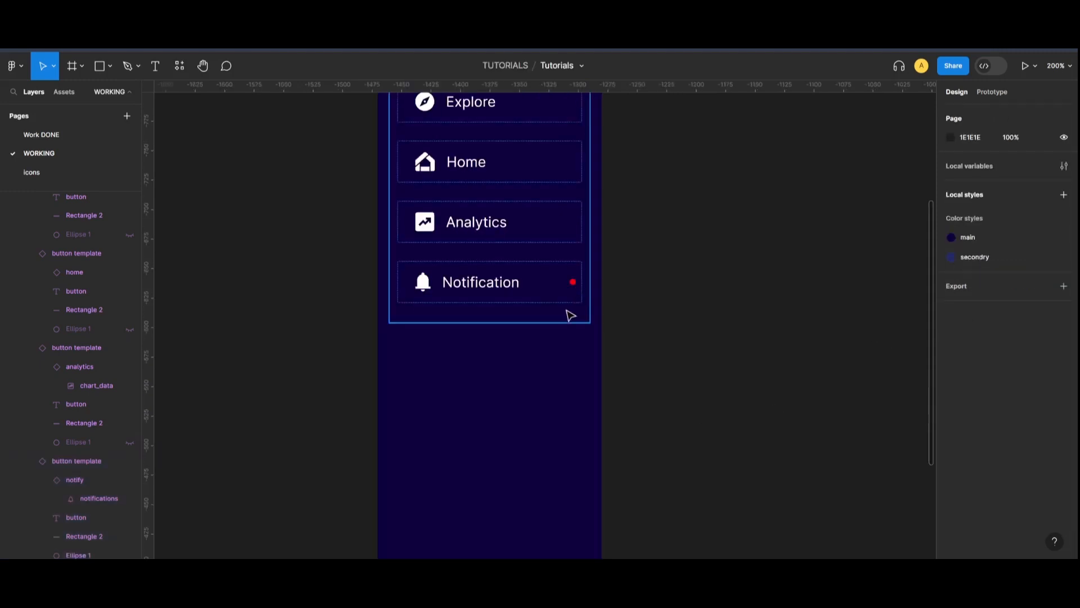
scroll(66, 256, up, 3)
click(16, 269)
scroll(559, 261, up, 1)
click(559, 270)
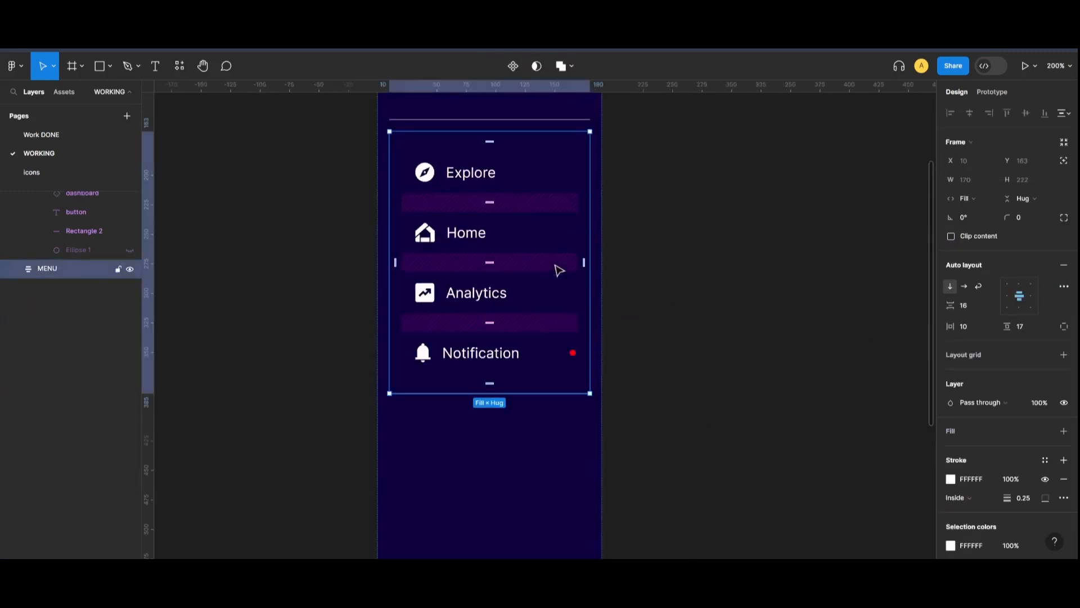
key(ctrl+d)
scroll(544, 323, down, 5)
click(675, 355)
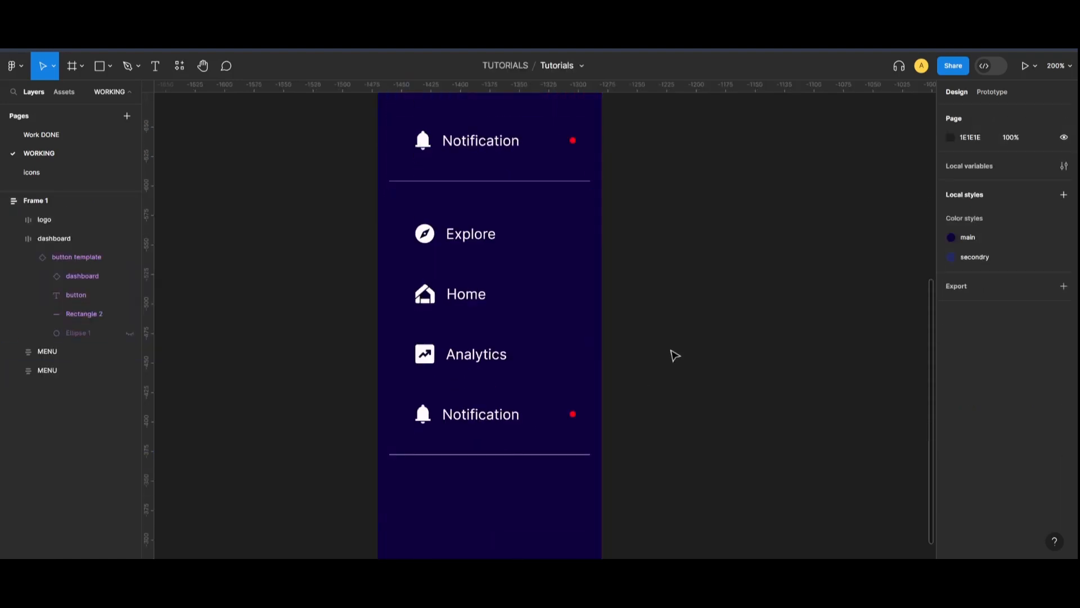
Swap the lower Explore button's icon for media and relabel it Media
key(ctrl+minus)
scroll(665, 339, up, 1)
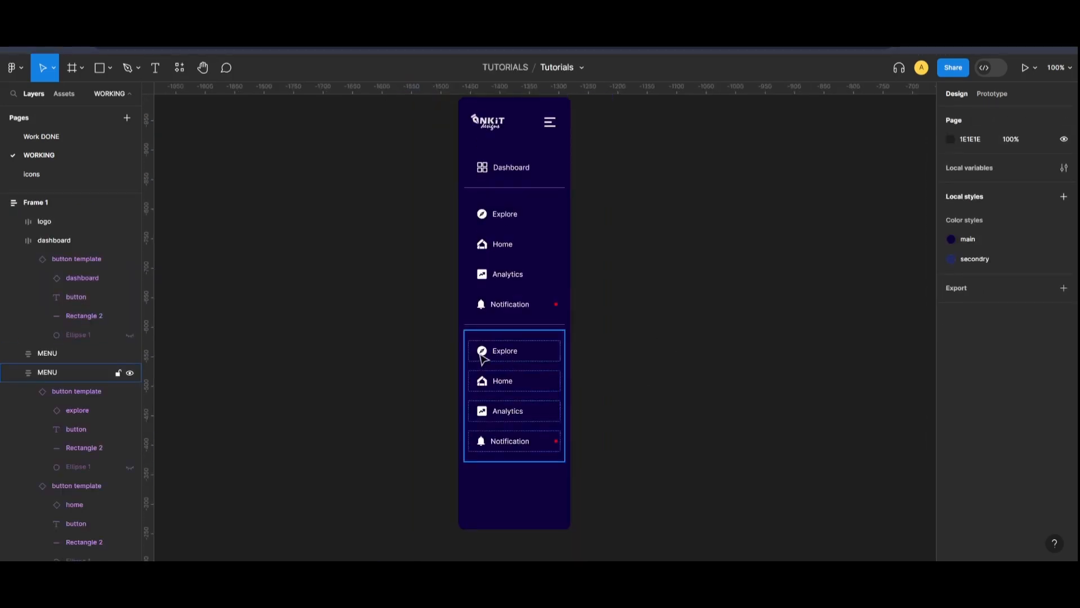
double_click(482, 354)
double_click(481, 354)
click(992, 248)
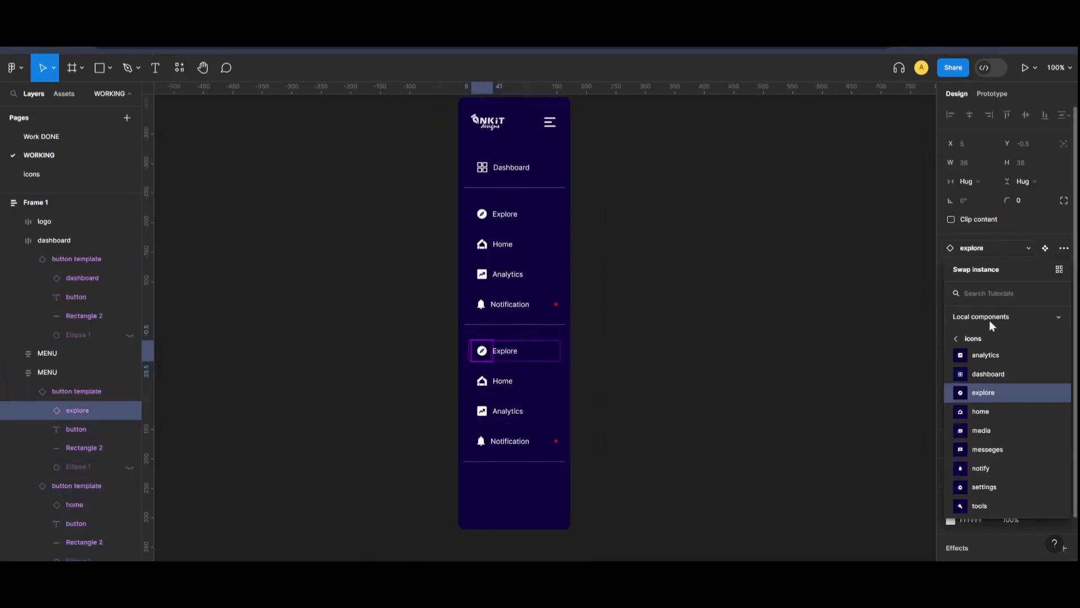
click(981, 430)
key(shift+Return)
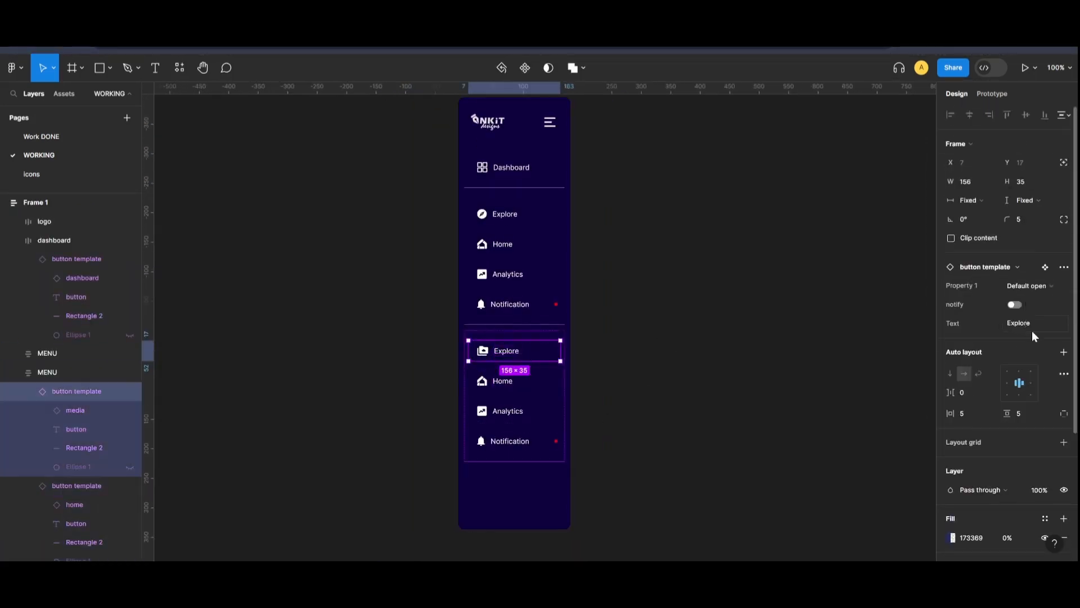
text(Media)
click(844, 382)
Swap the lower Home button's icon for messages and relabel it Messages
double_click(482, 381)
double_click(482, 381)
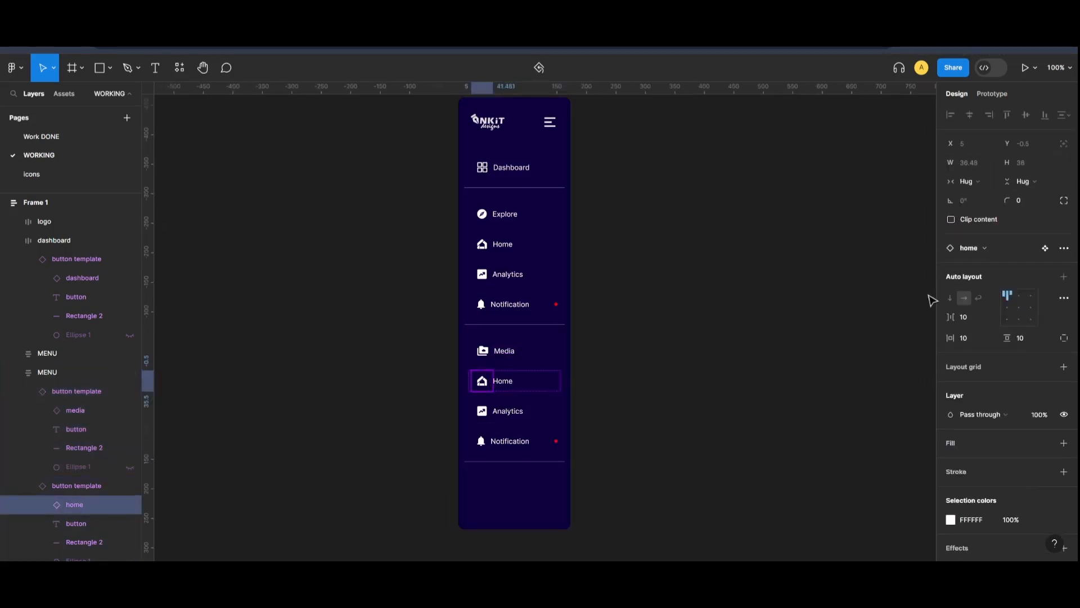
click(969, 247)
click(1011, 452)
click(827, 420)
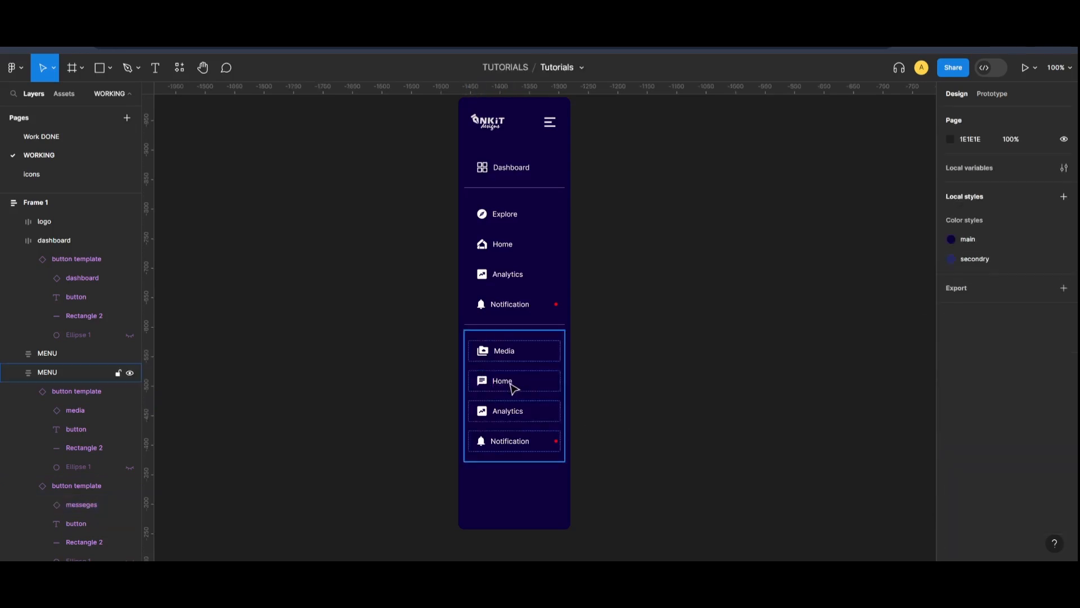
double_click(509, 383)
double_click(510, 383)
click(993, 229)
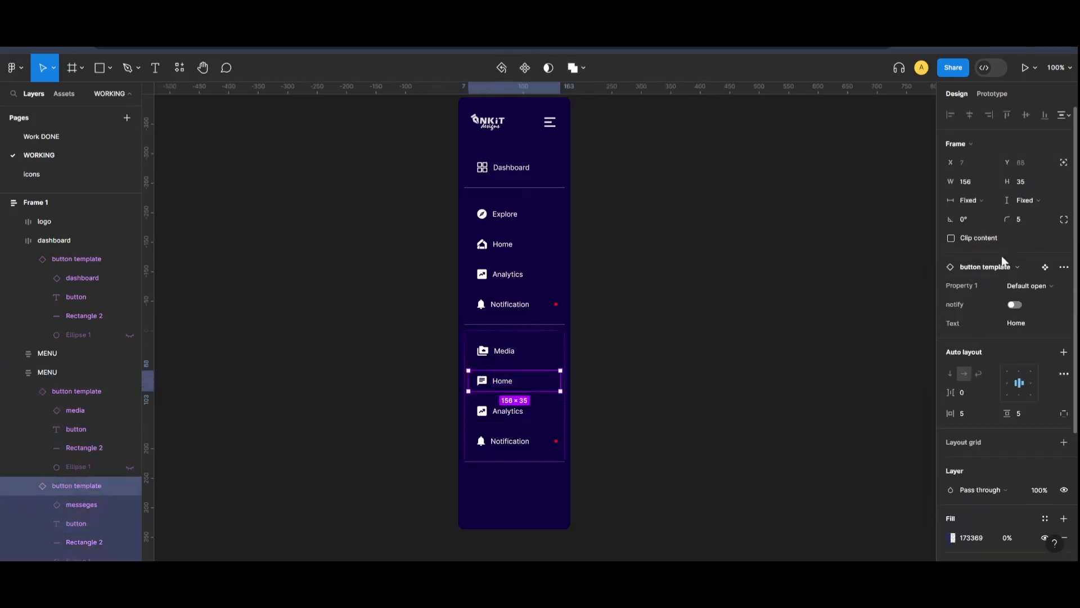
click(1023, 327)
text(Mess)
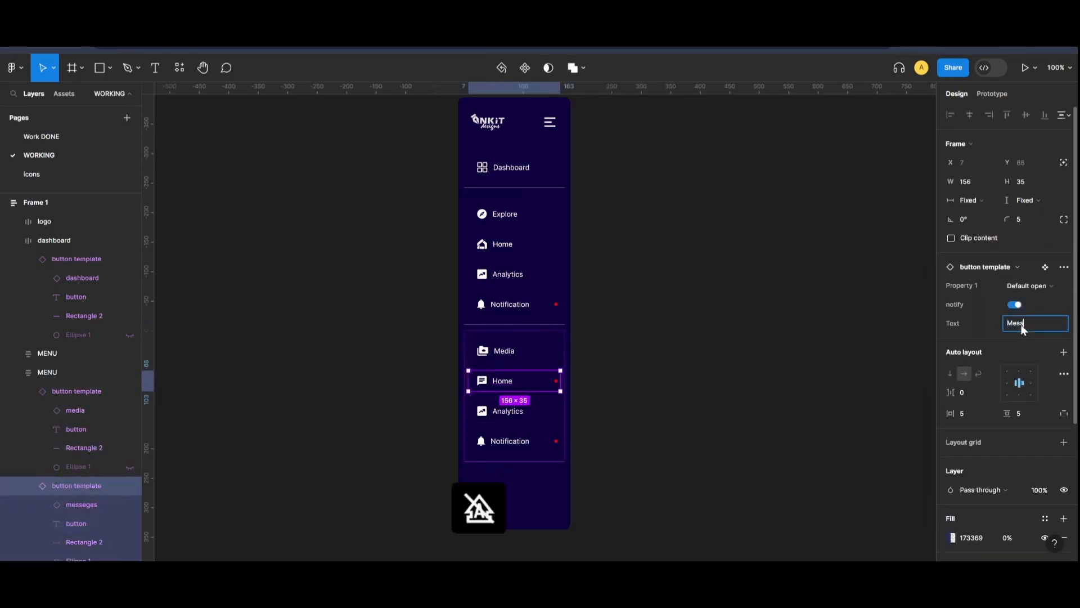
text(ages)
Relabel the lower Analytics button Tools and swap its icon for the wrench
click(810, 360)
double_click(482, 414)
double_click(482, 414)
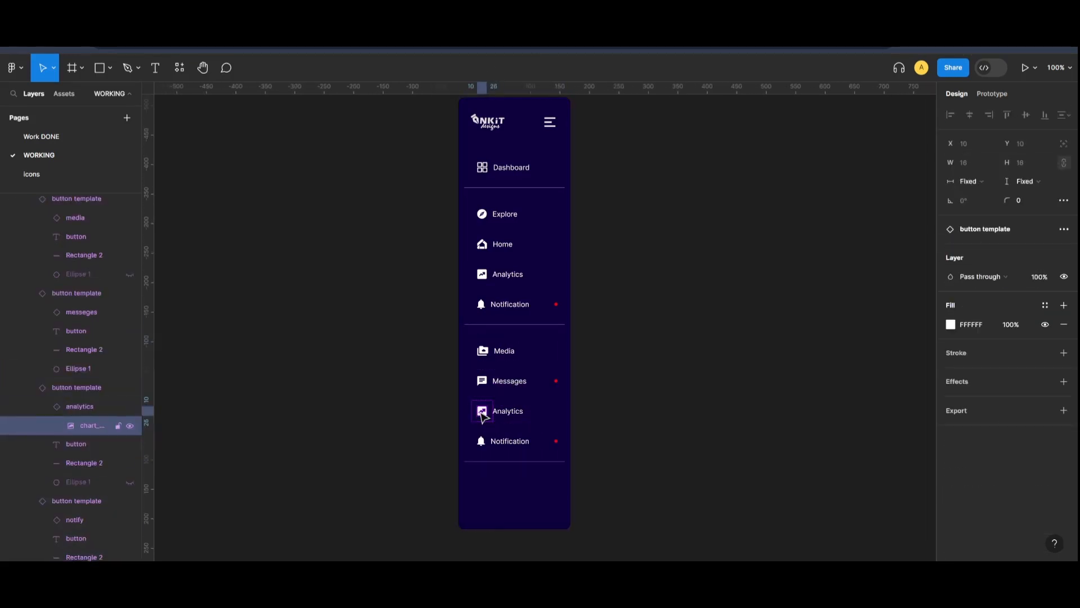
click(993, 231)
text(Tools)
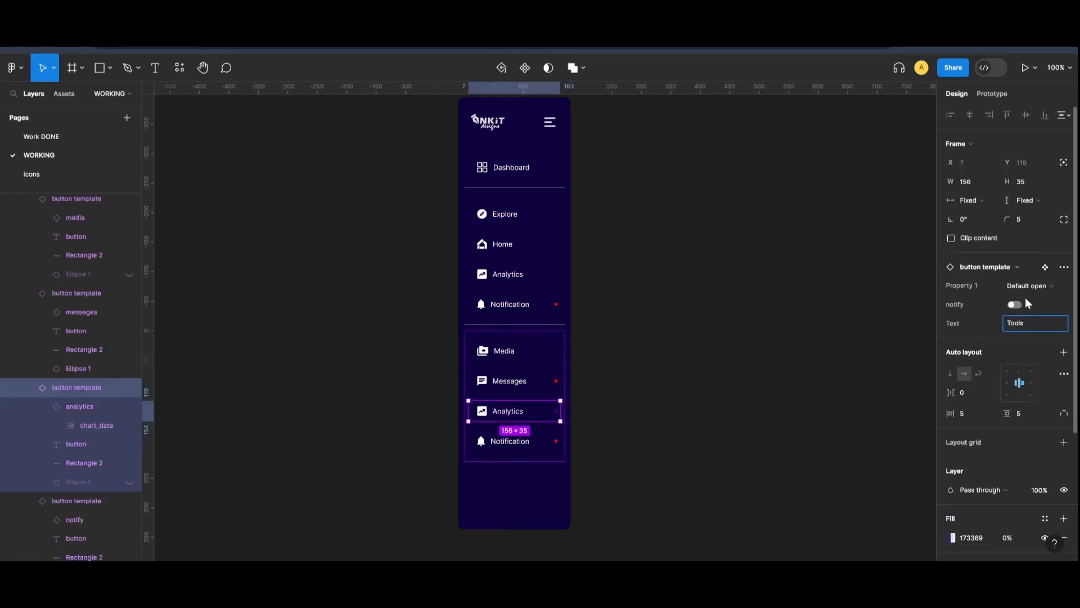
click(607, 428)
ctrl+click(481, 412)
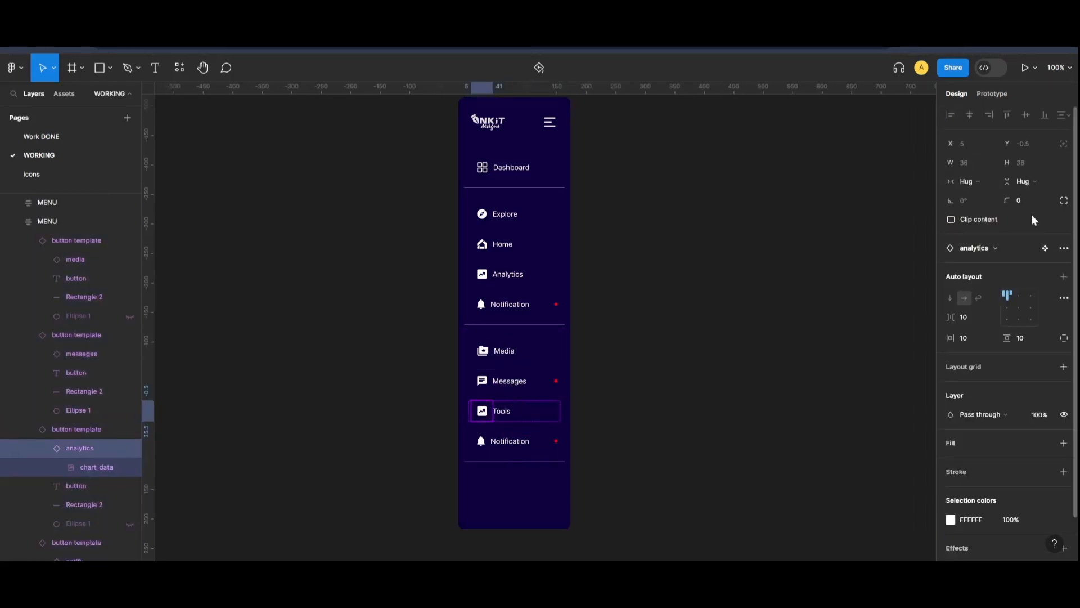
click(972, 248)
click(985, 509)
click(614, 450)
Swap the last lower button's bell icon for the settings gear
ctrl+click(482, 446)
click(972, 248)
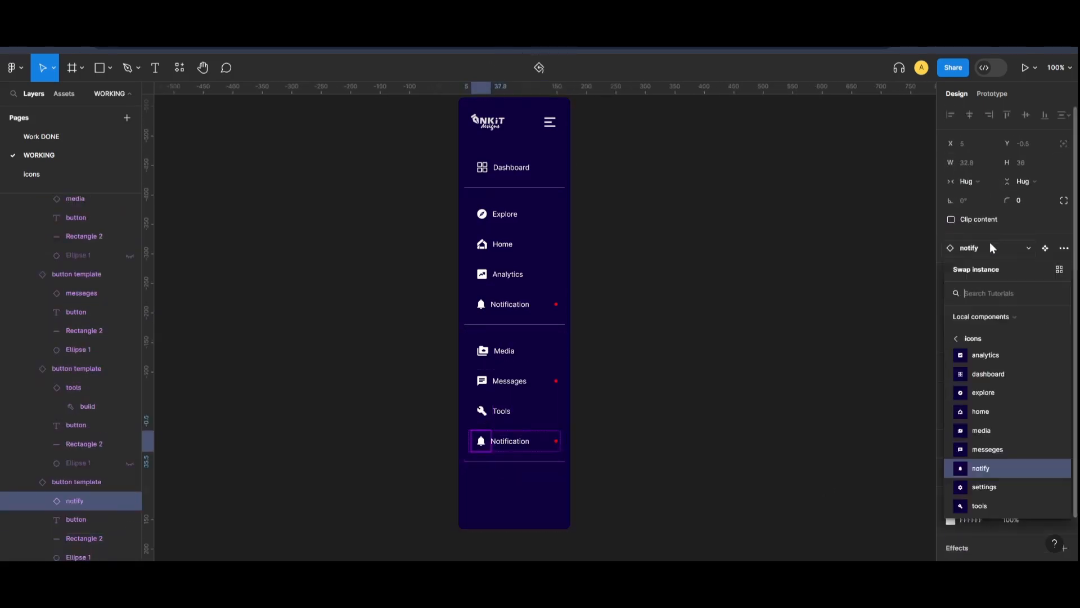
click(969, 508)
click(613, 450)
click(531, 445)
click(1030, 326)
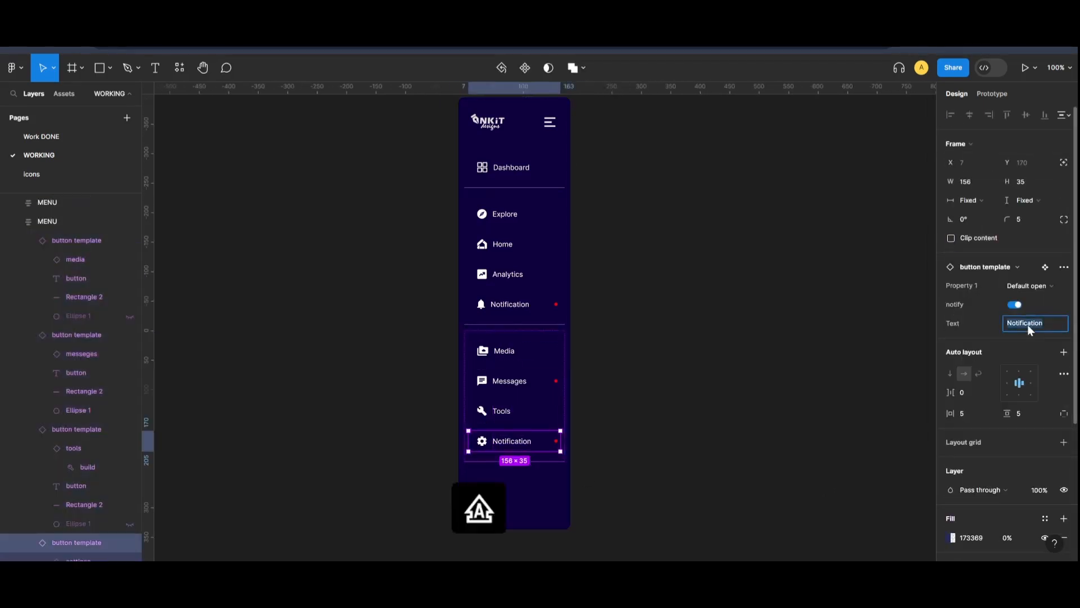
Label the last button Settings and turn off its notification dot
text(Settings)
click(630, 444)
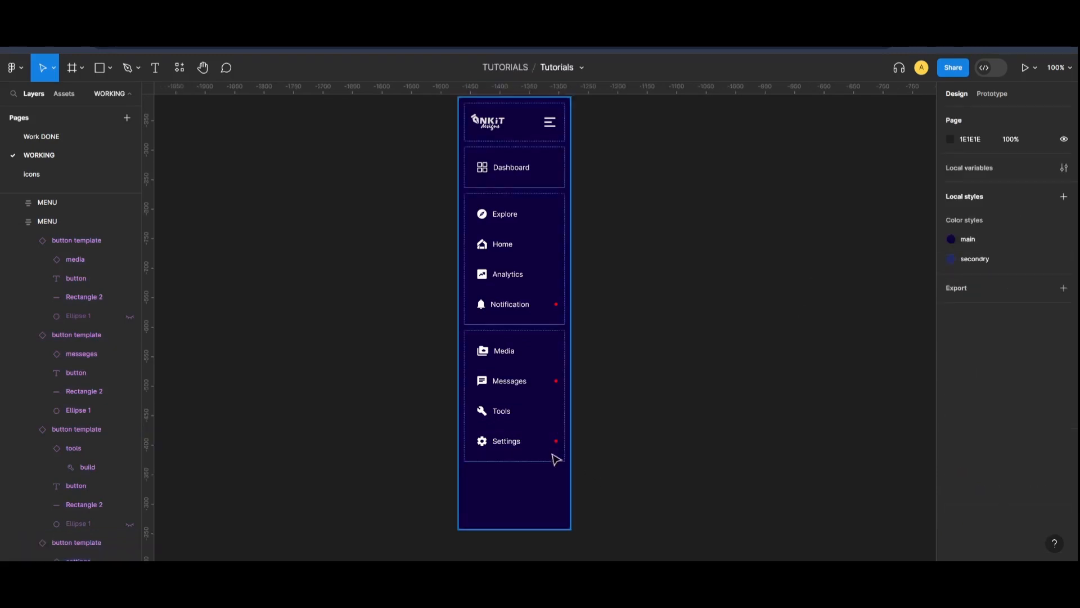
double_click(550, 446)
click(1016, 305)
click(614, 400)
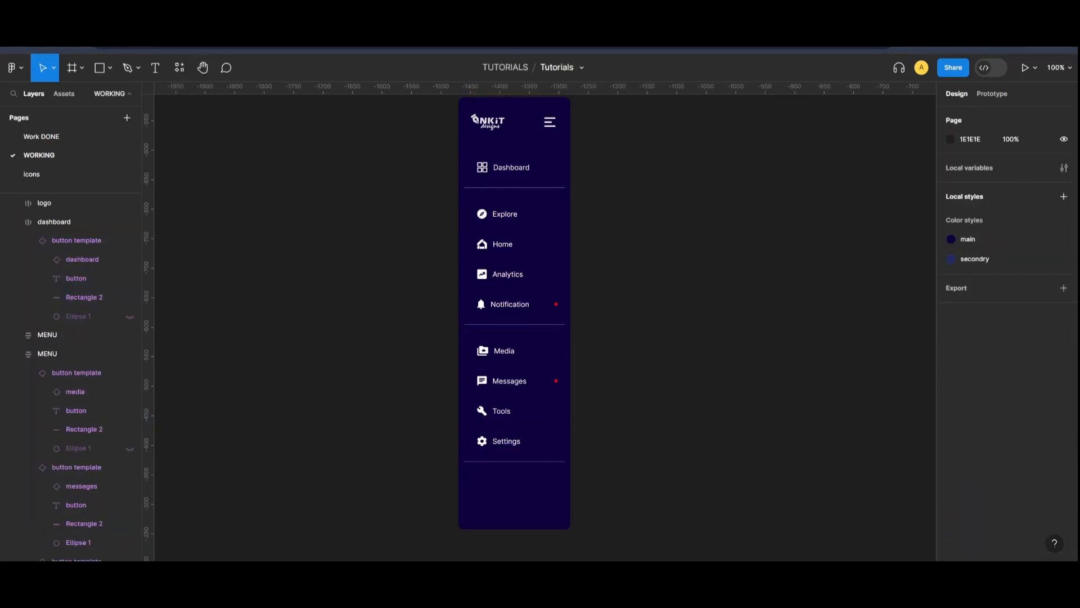
Duplicate the top logo row and move the copy to the sidebar's bottom
click(524, 128)
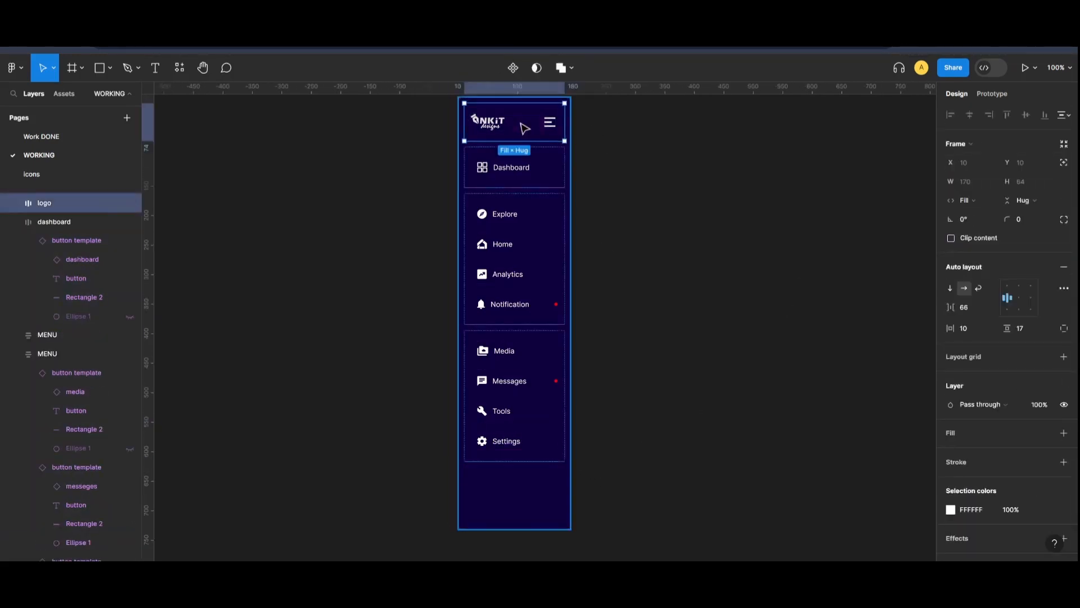
key(ctrl+d)
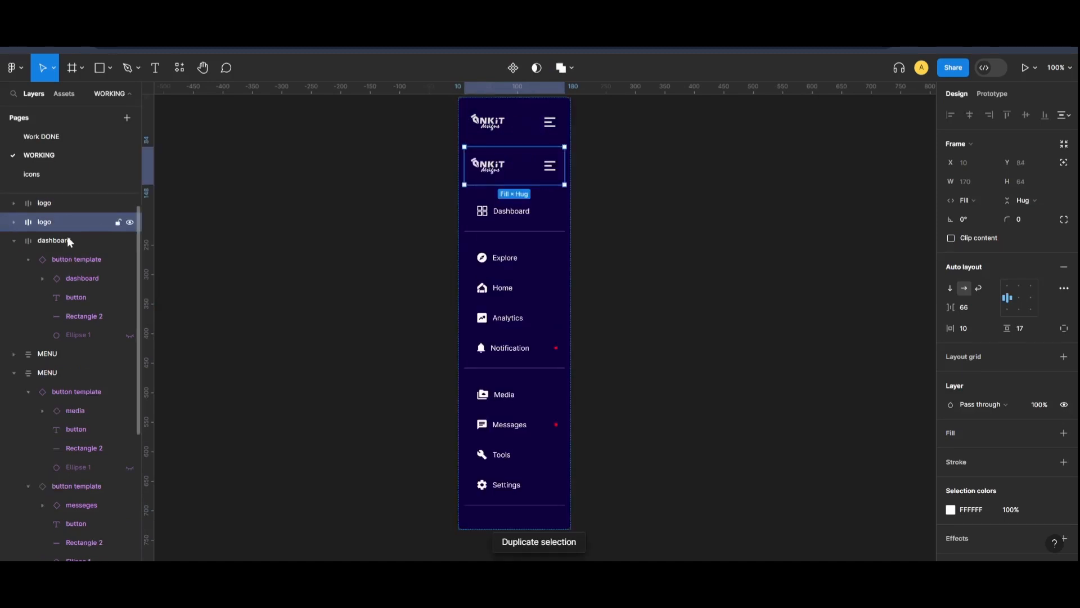
click(14, 240)
click(15, 278)
drag(34, 223, 49, 287)
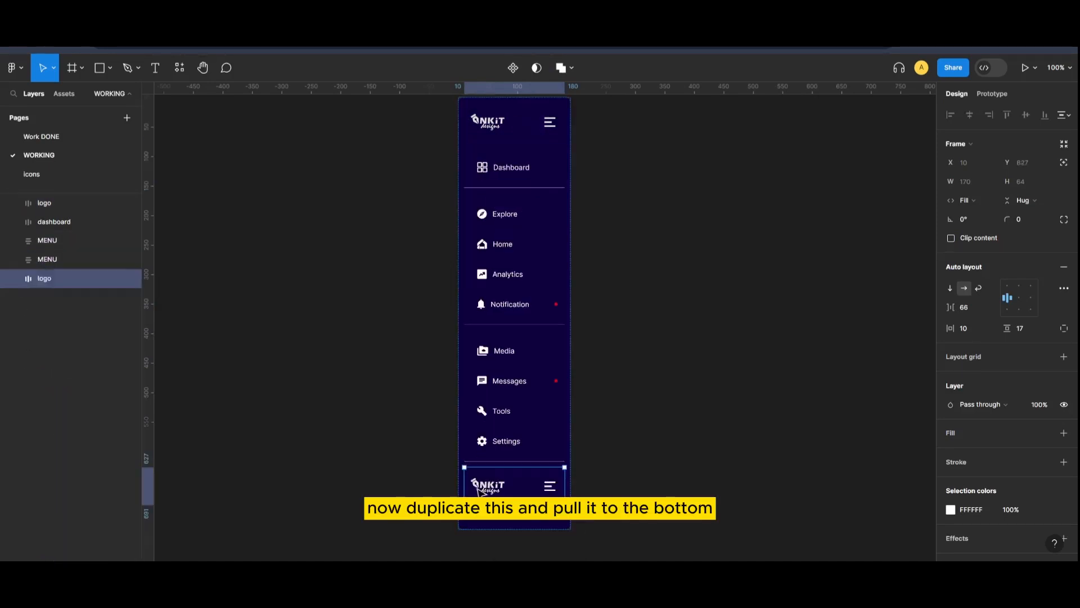
click(740, 458)
scroll(733, 453, down, 2)
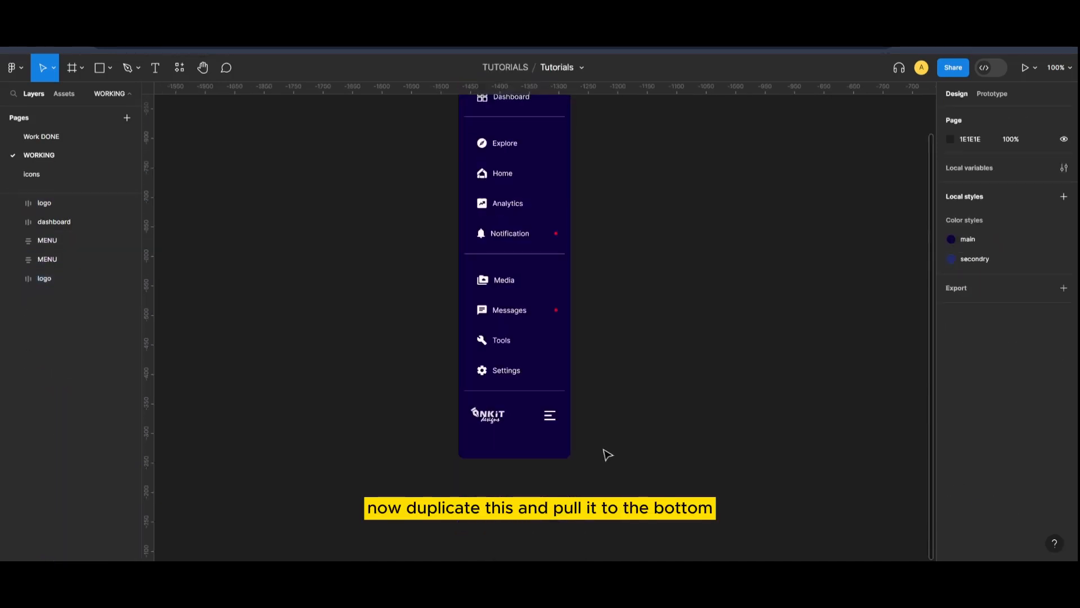
scroll(468, 540, up, 4)
scroll(475, 524, down, 3)
Delete the logo image and Hamburger icon from the bottom copy
click(482, 511)
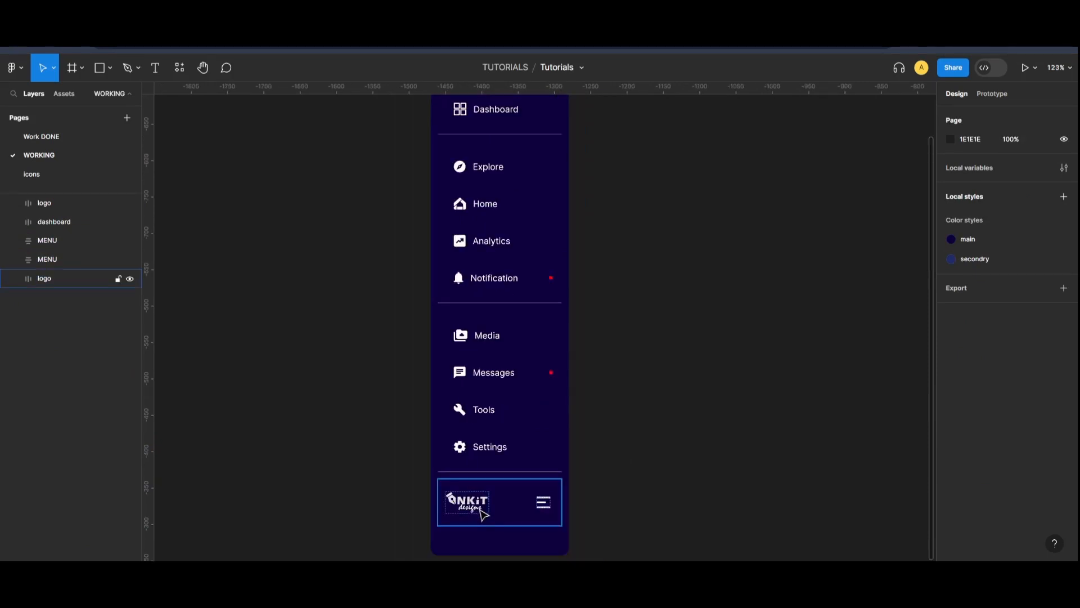
click(482, 512)
click(481, 512)
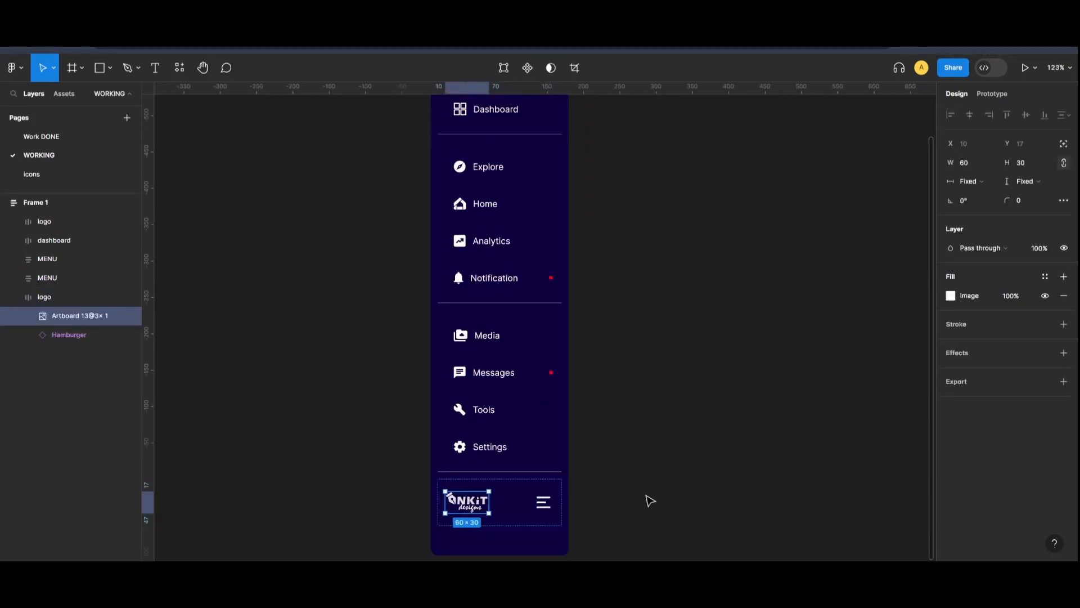
key(Delete)
click(549, 511)
key(Return)
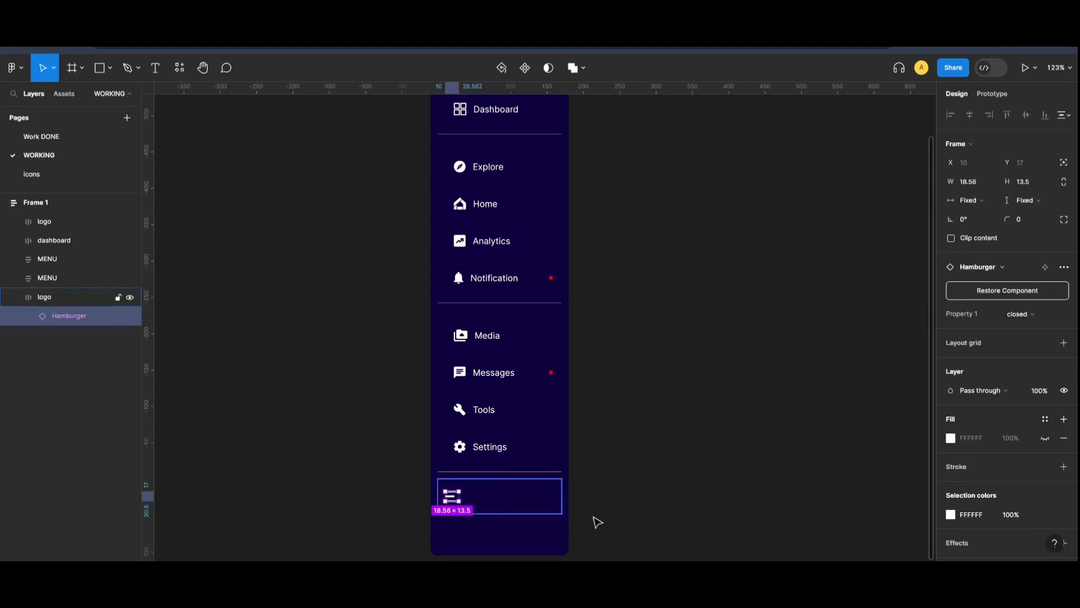
key(Delete)
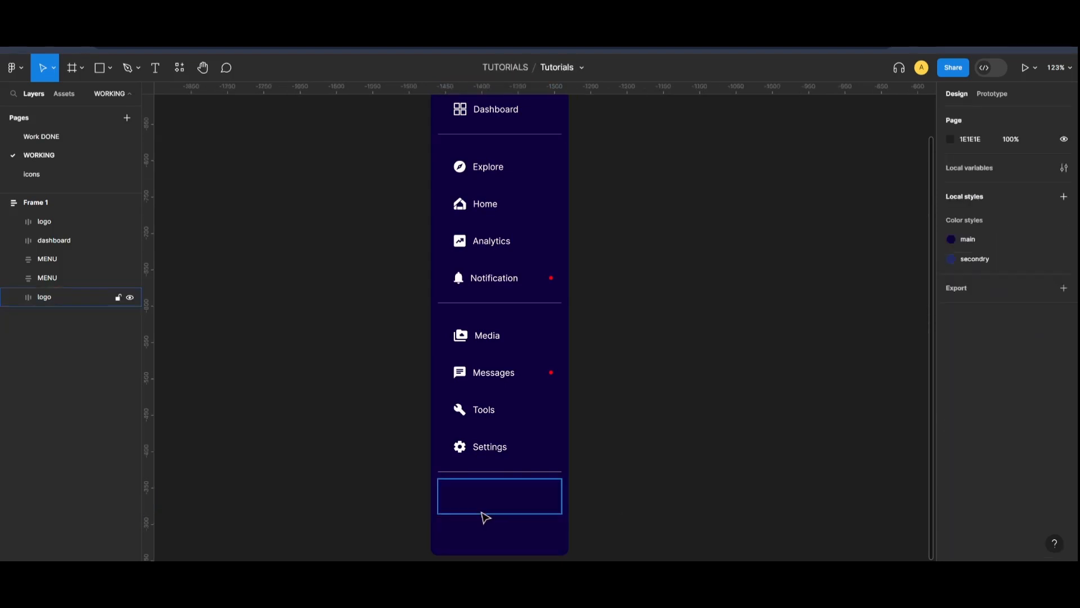
Draw a circle and place it inside the empty bottom row
click(105, 67)
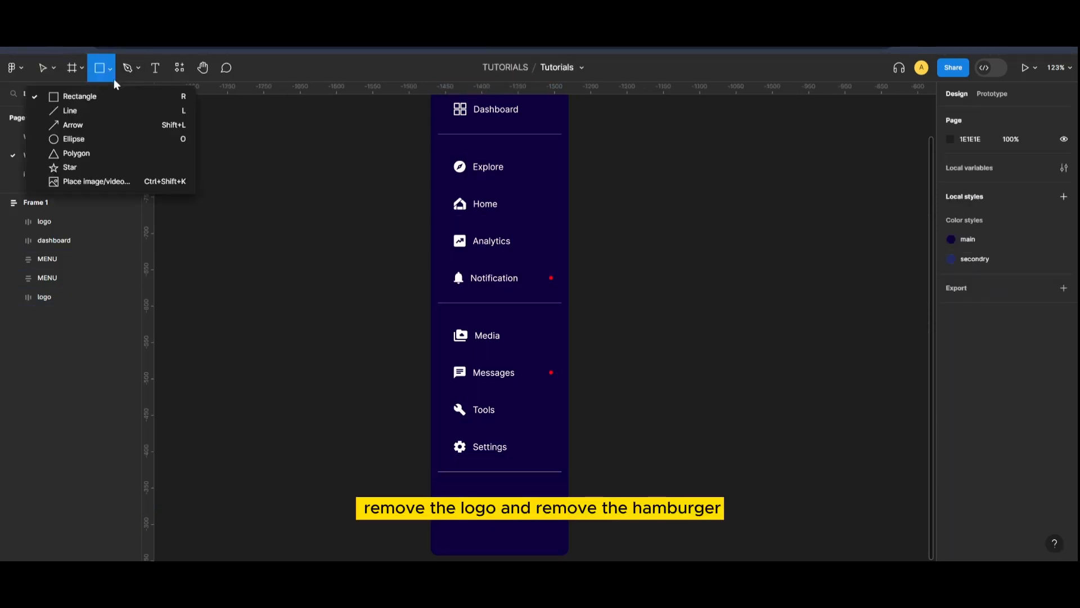
click(103, 139)
mouse_move(266, 352)
mouse_down()
mouse_move(326, 405)
mouse_move(298, 380)
mouse_up()
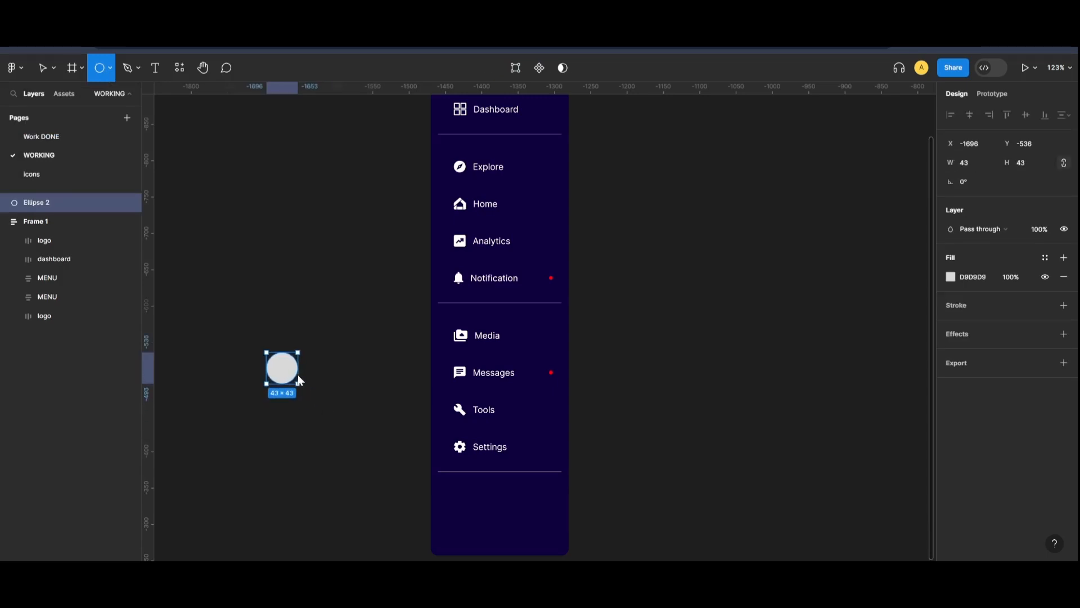
key(v)
drag(281, 369, 473, 509)
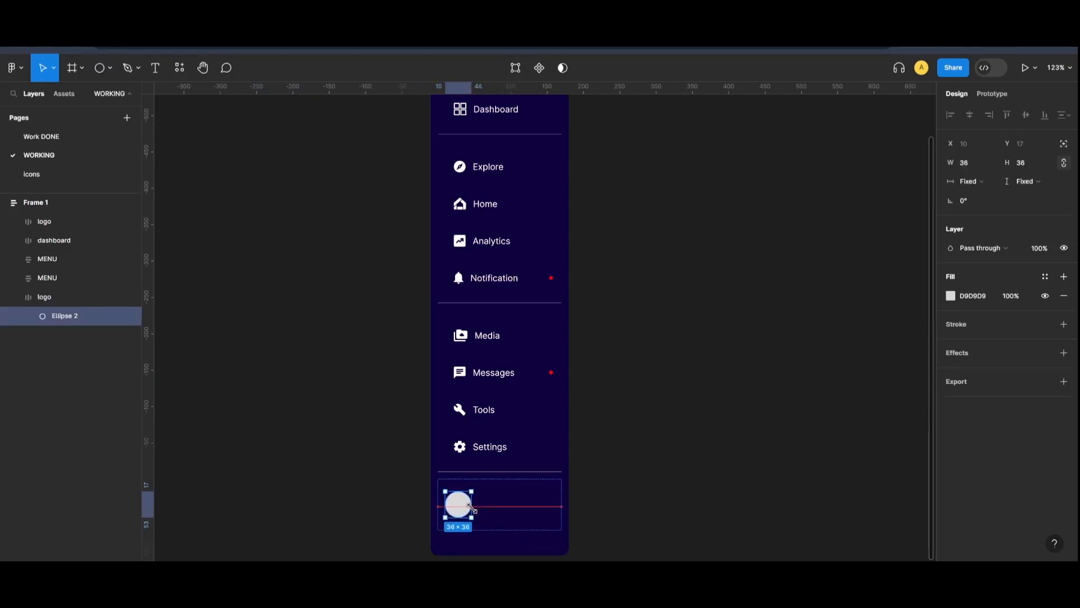
scroll(645, 498, down, 1)
click(642, 535)
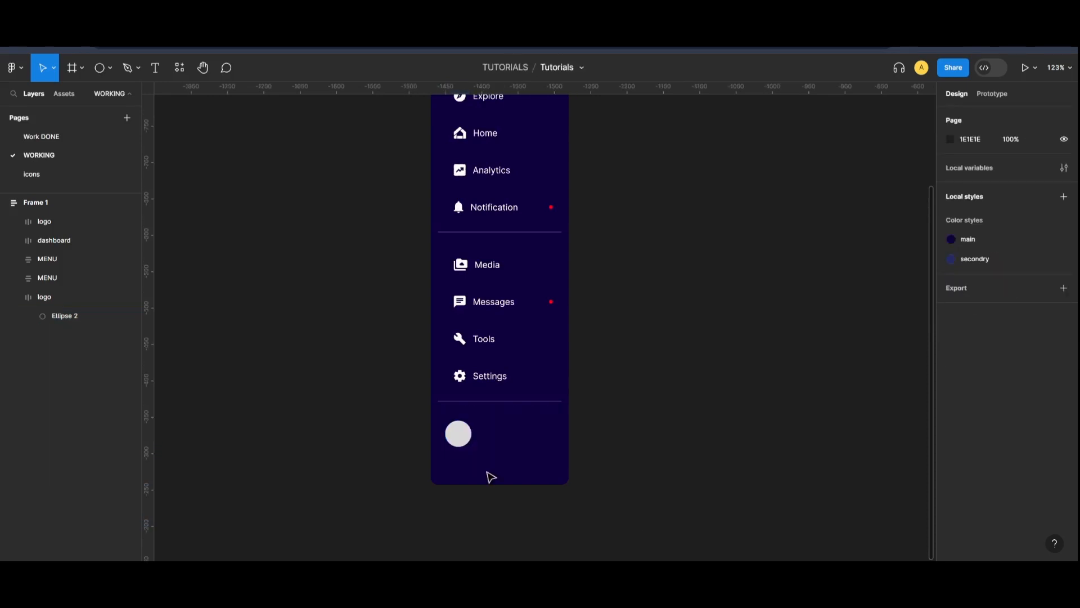
click(456, 439)
click(735, 456)
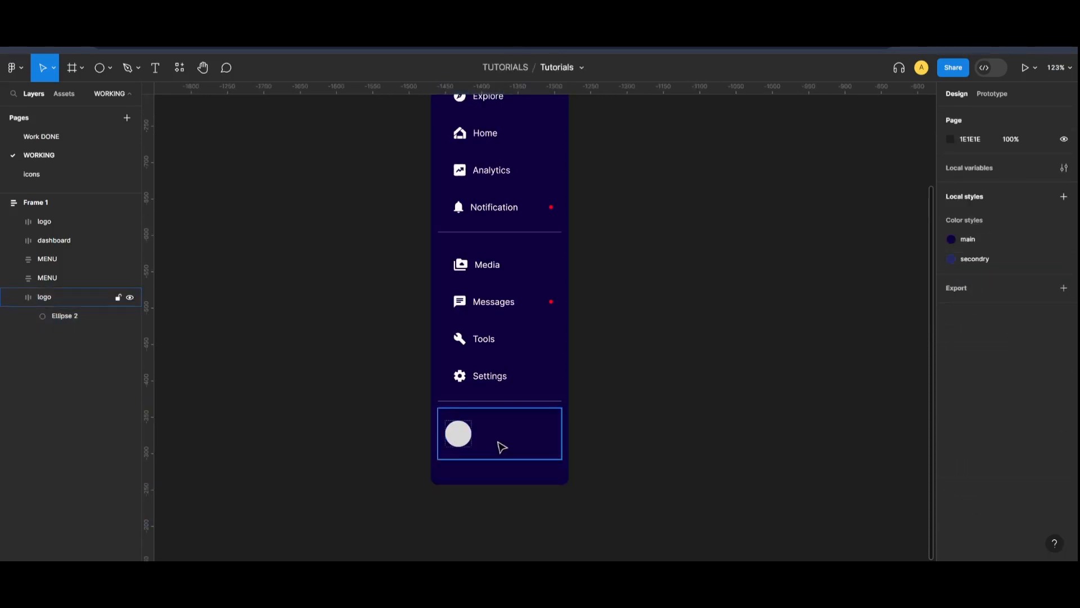
Run the Unsplash plugin from Resources to fill the circle with a photo
click(180, 76)
text(un)
click(236, 94)
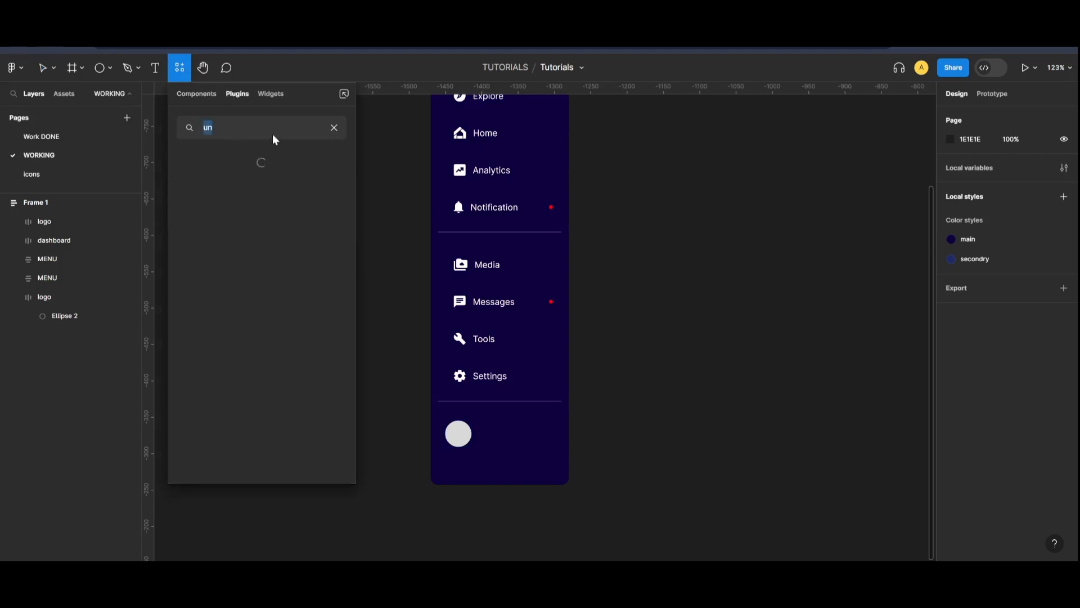
click(249, 187)
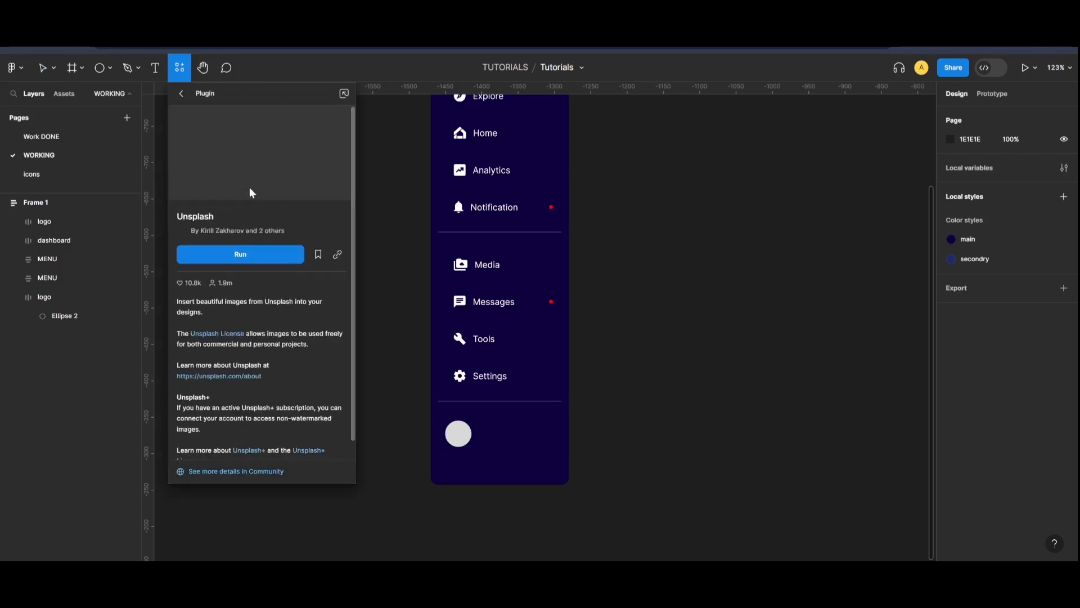
click(252, 251)
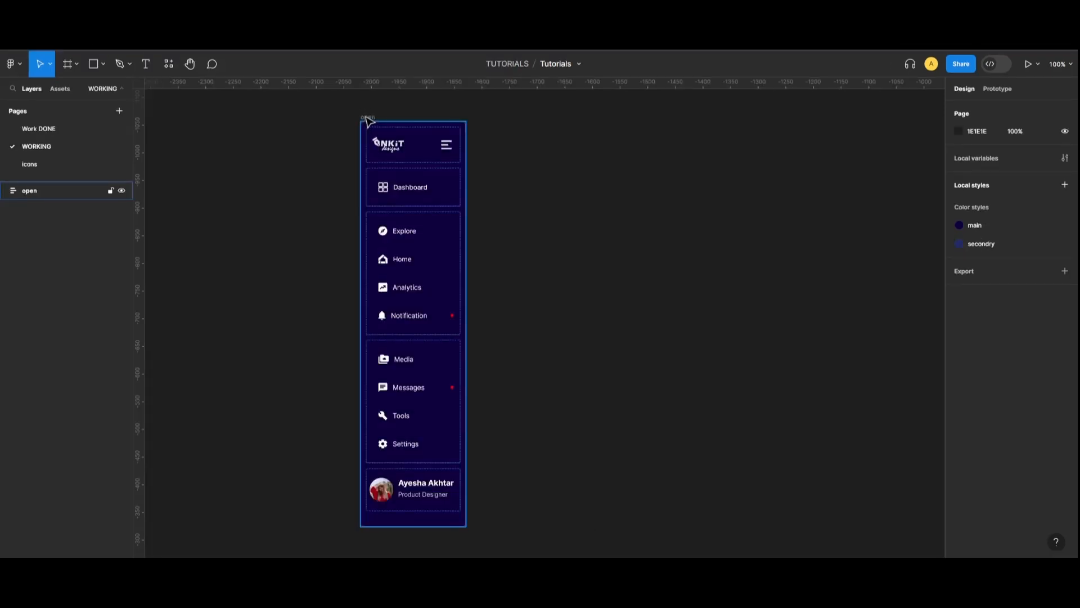
Duplicate the open sidebar to the right and name the copy closed
drag(367, 119, 518, 118)
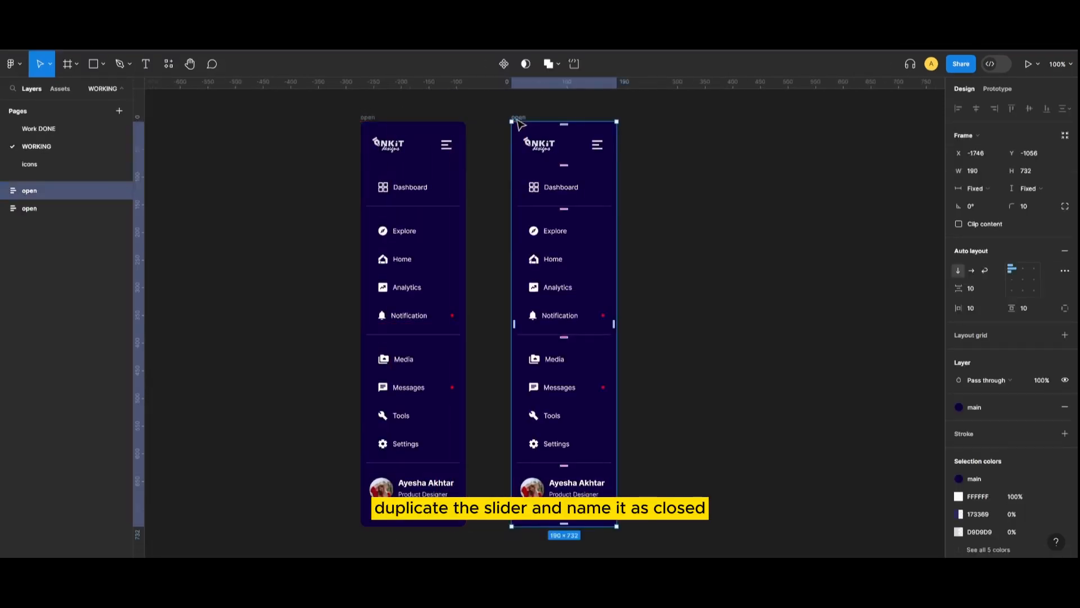
double_click(518, 117)
text(close)
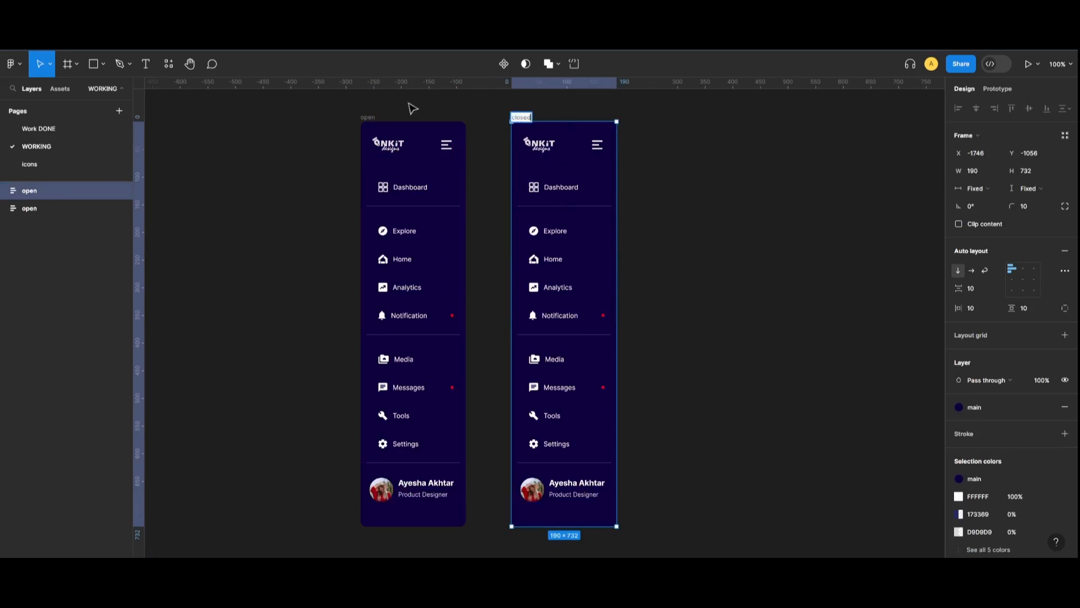
text(d)
click(656, 210)
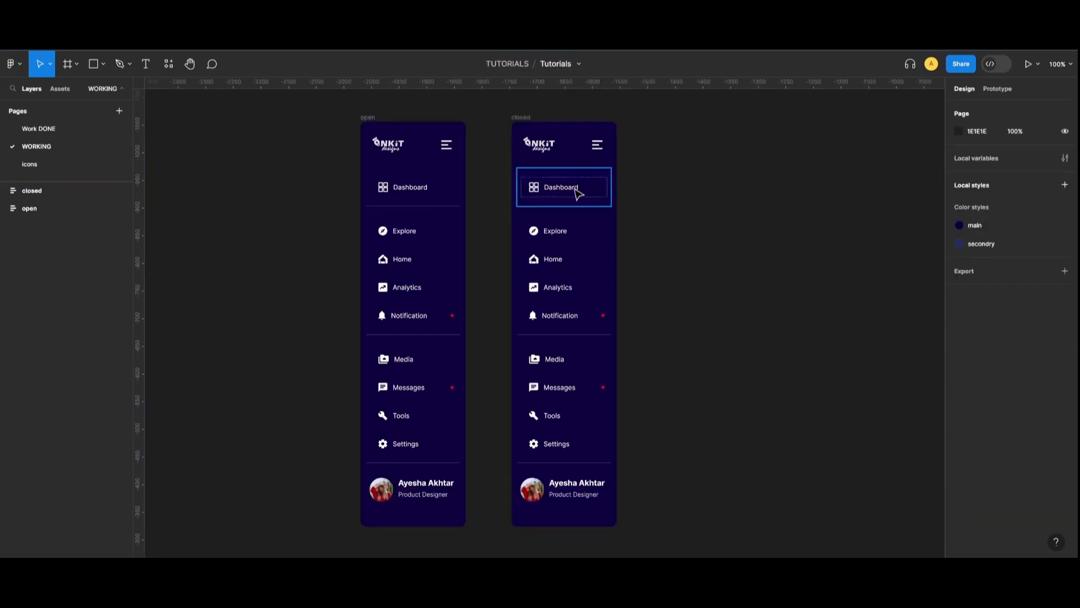
Switch Dashboard, Explore, Home, Analytics and Notification buttons to the 'defauld closed' variant
click(579, 194)
double_click(580, 194)
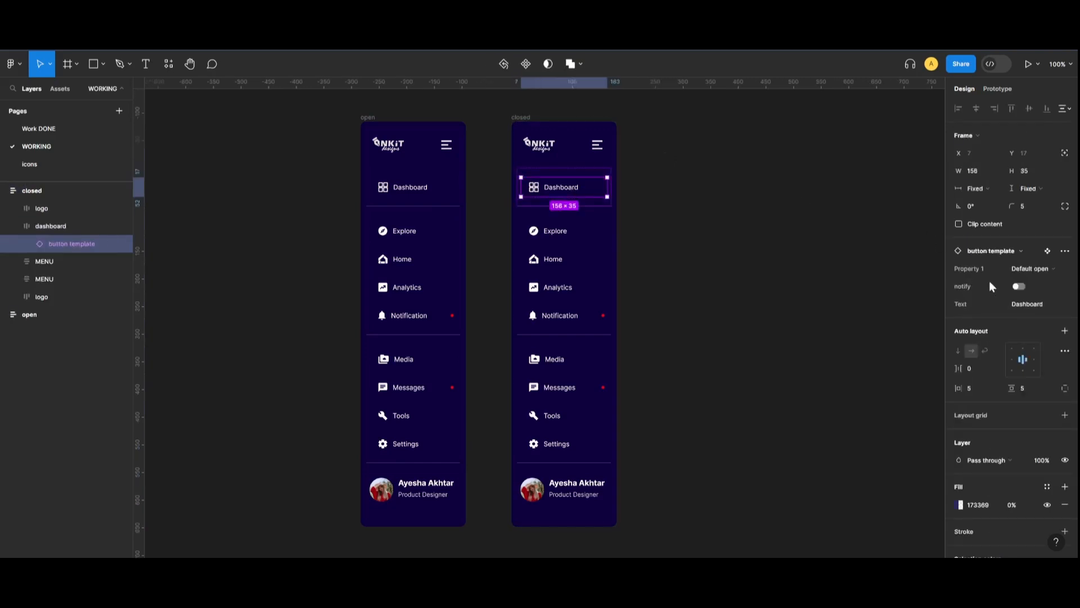
click(1038, 268)
click(990, 295)
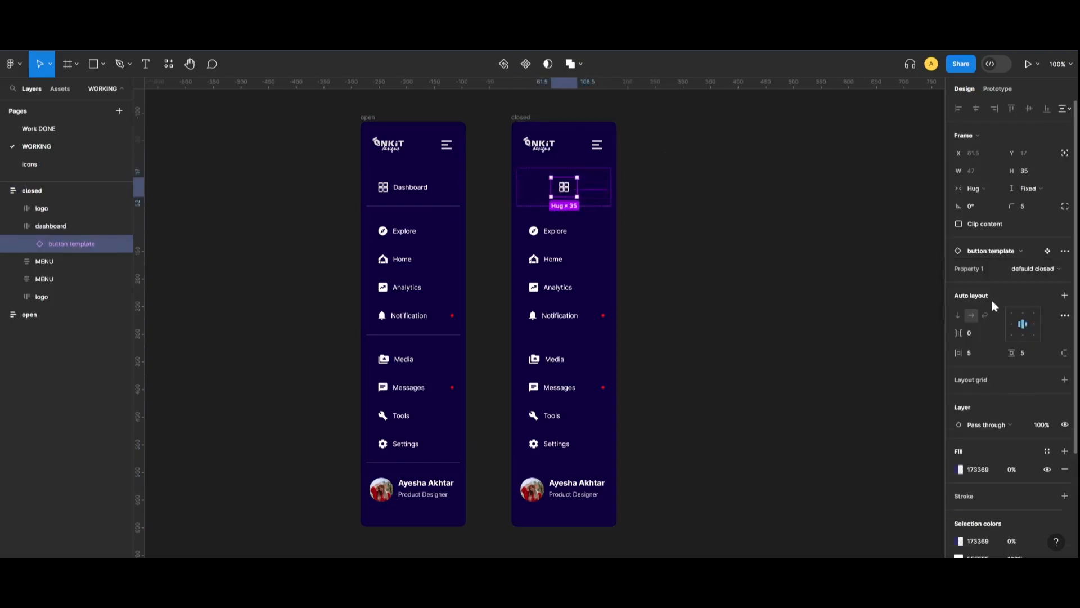
click(737, 284)
double_click(543, 232)
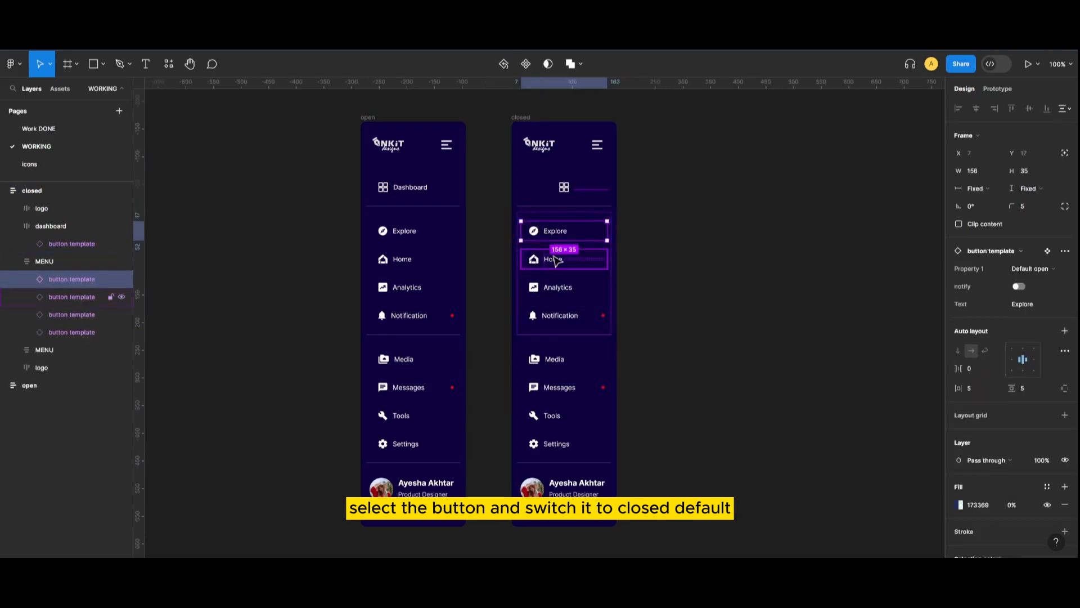
shift+click(553, 258)
shift+click(560, 290)
shift+click(561, 317)
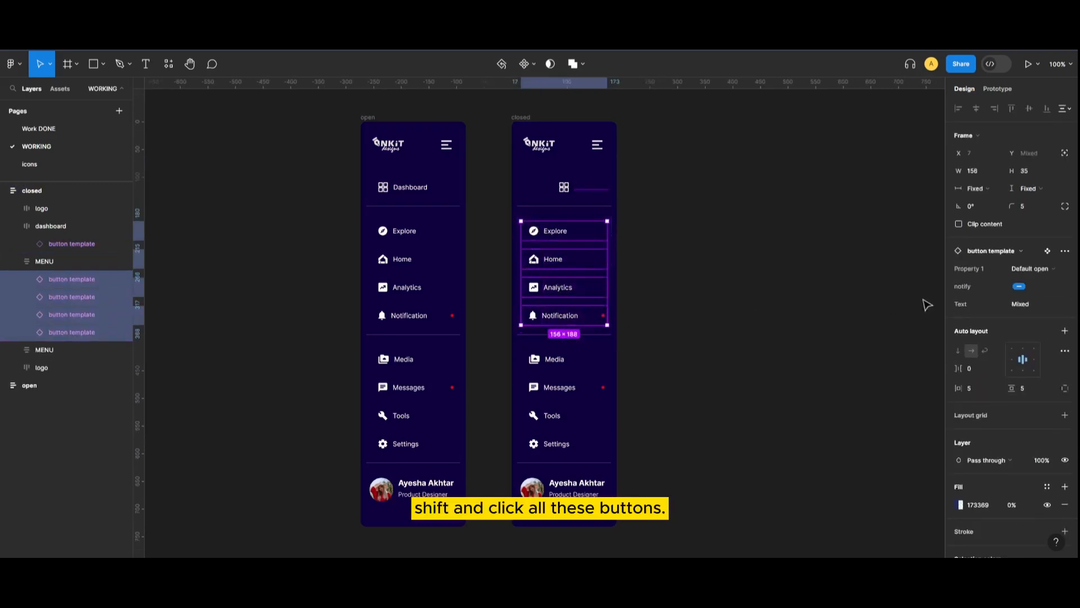
click(1047, 270)
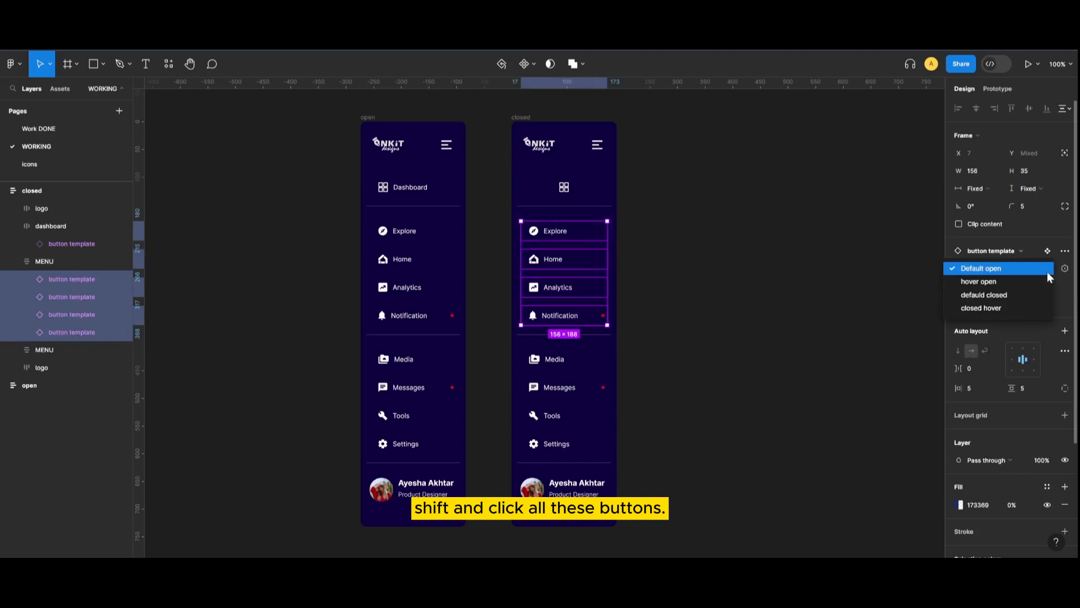
click(1011, 295)
click(747, 349)
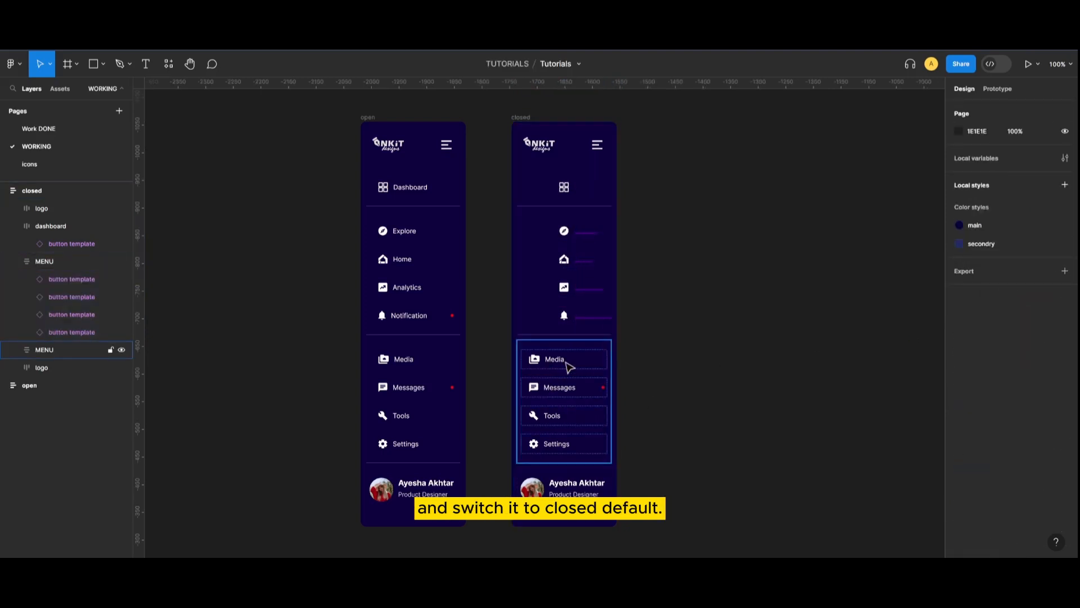
Set the closed sidebar's Media, Messages, Tools and Settings buttons to 'defauld closed'
click(596, 238)
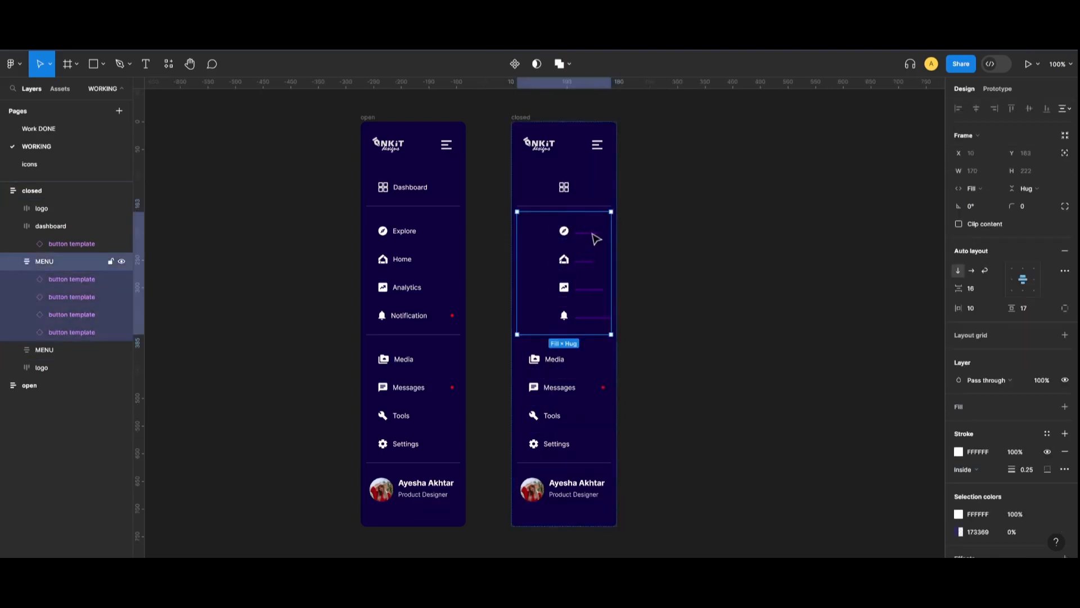
click(27, 278)
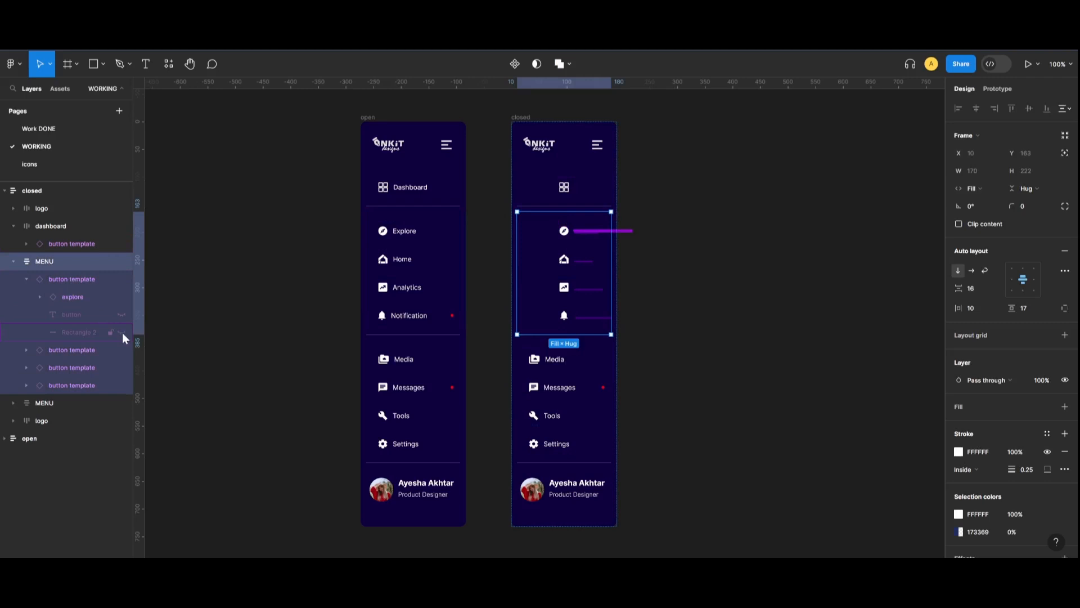
click(266, 302)
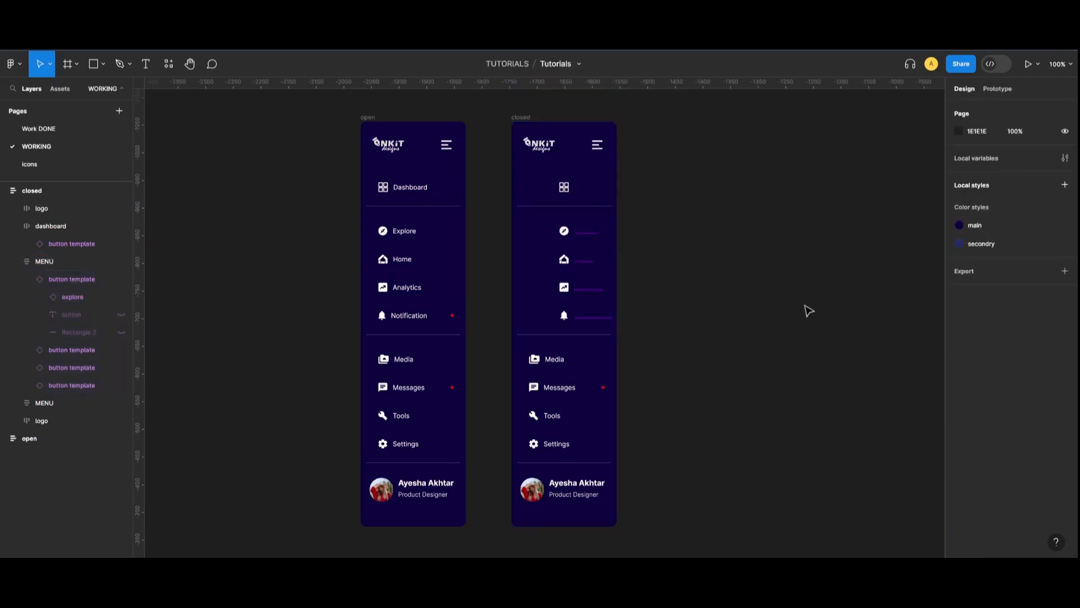
double_click(577, 364)
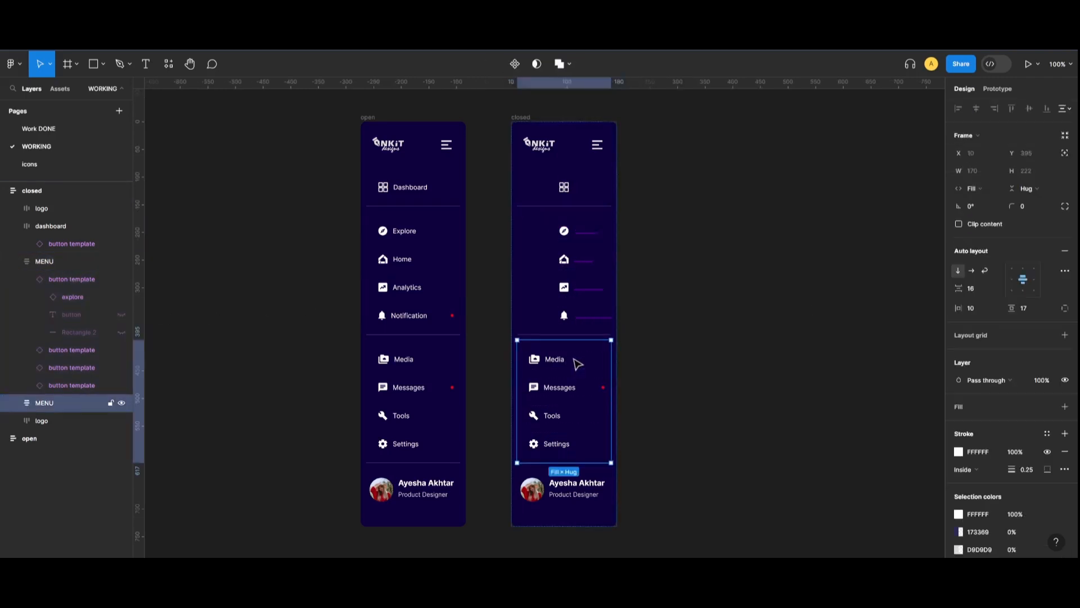
shift+click(563, 388)
shift+click(571, 417)
shift+click(571, 446)
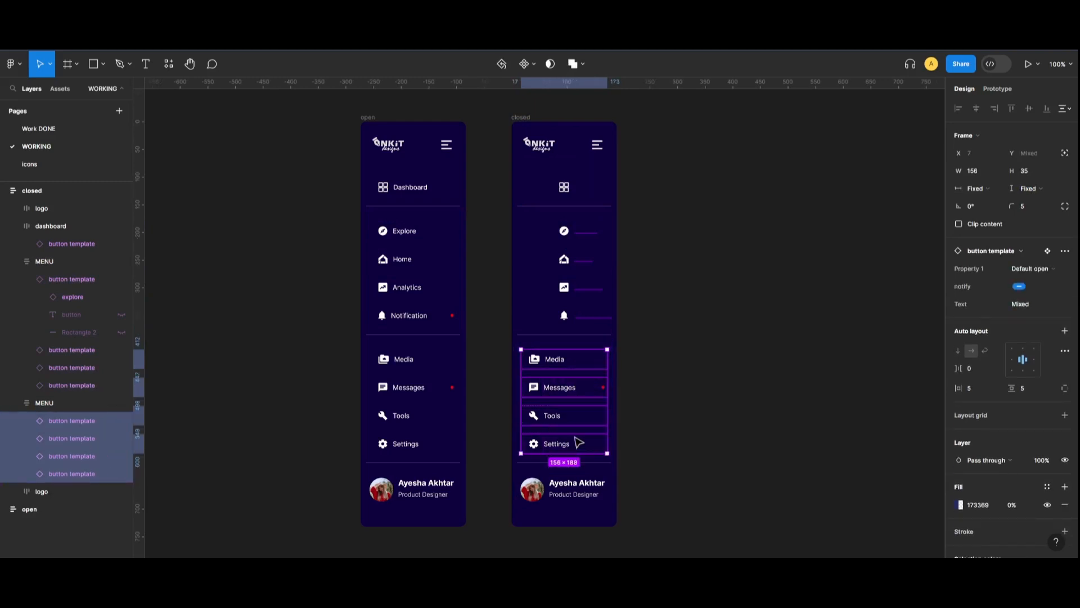
click(1041, 269)
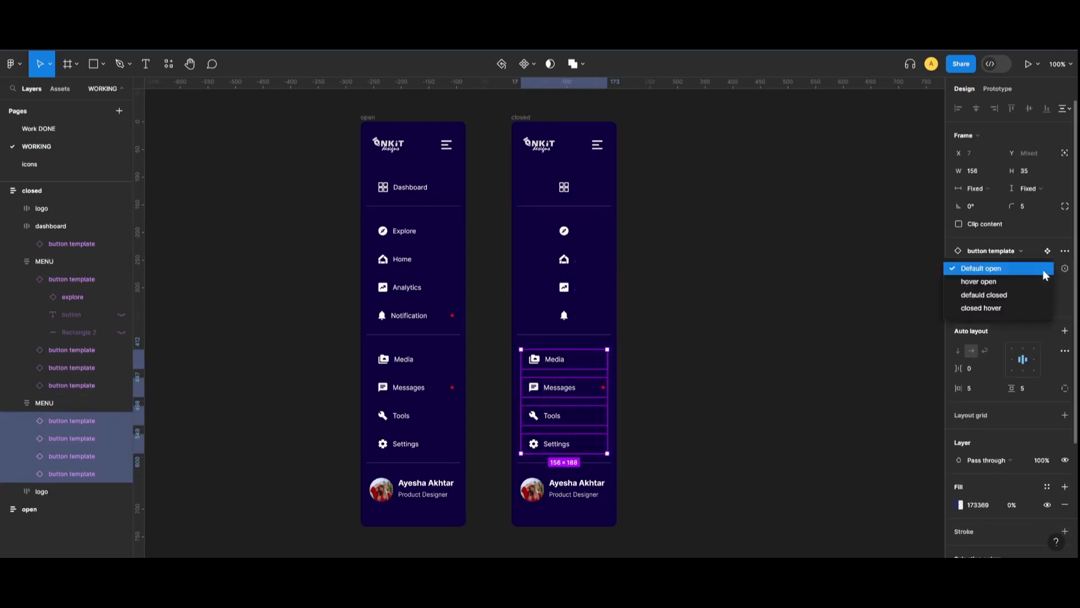
click(1021, 294)
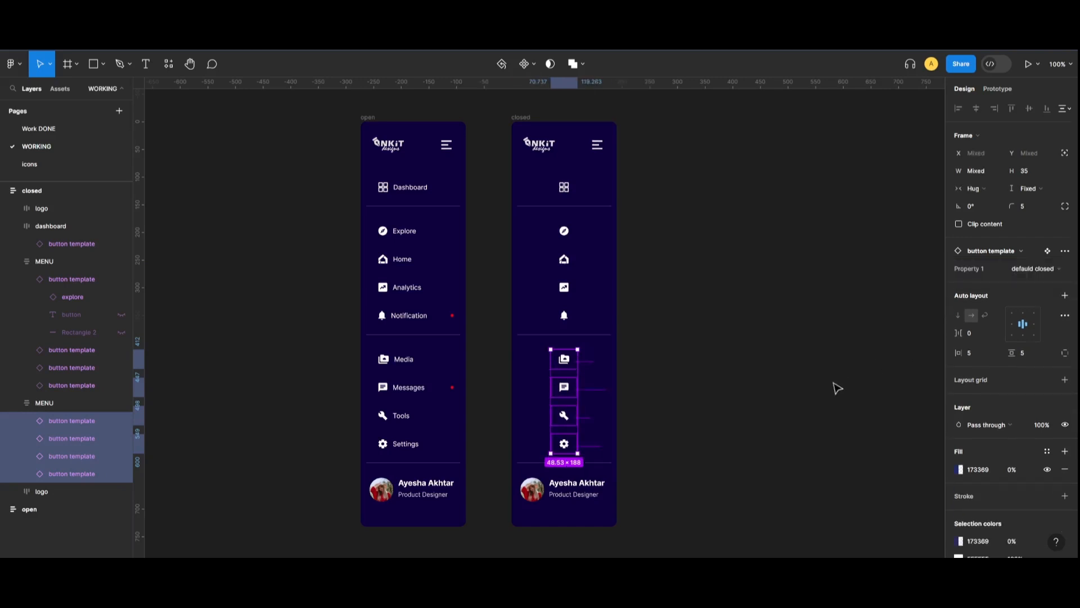
click(836, 388)
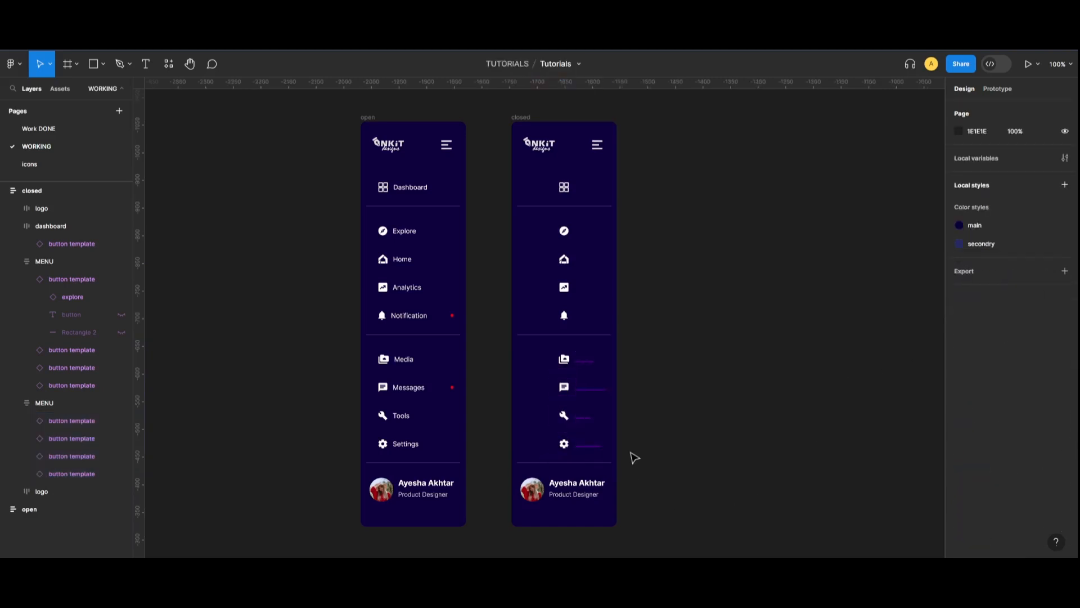
Give the closed sidebar's logo row a fixed 64 height
click(545, 159)
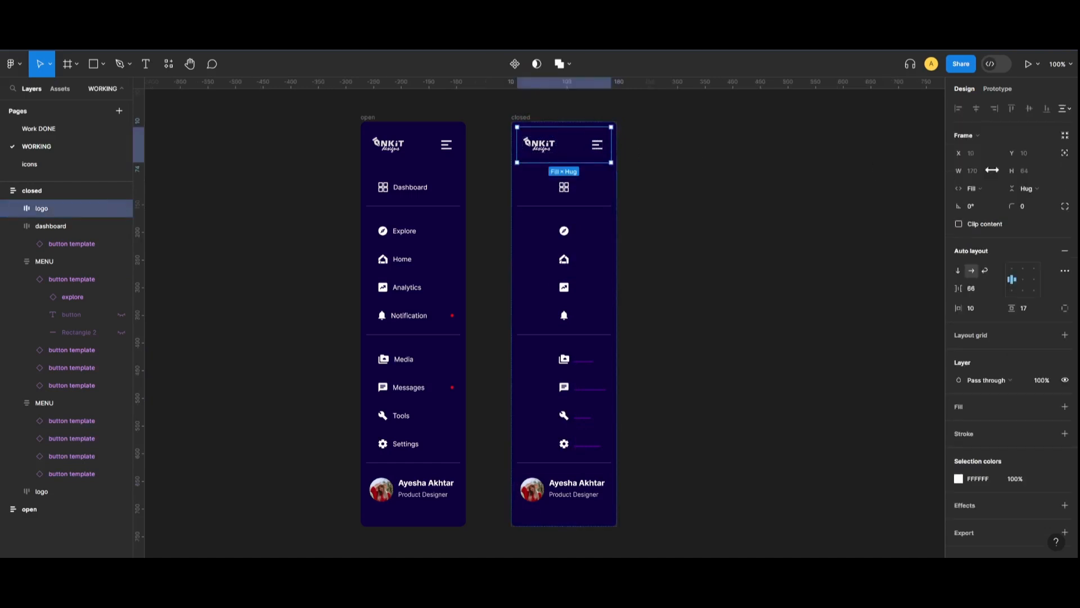
click(1041, 188)
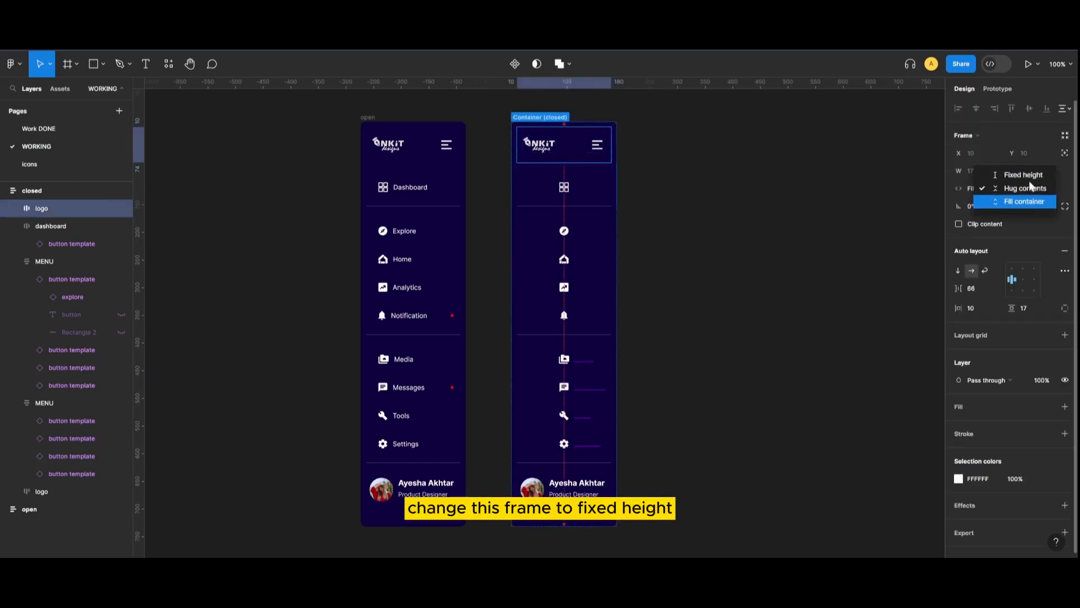
click(1026, 175)
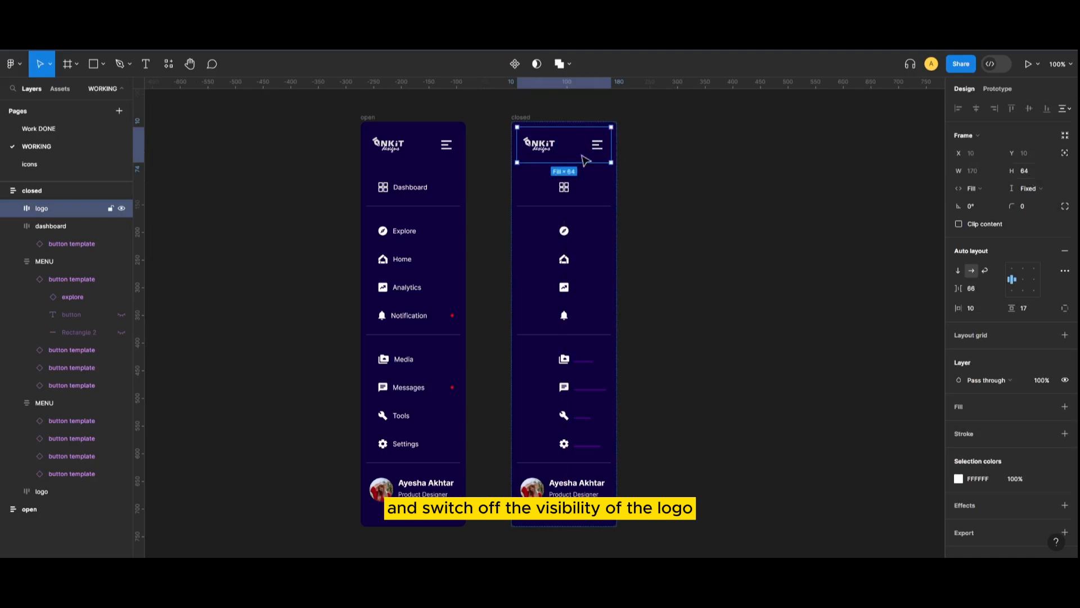
Hide the Artboard 13@3x 1 logo image, leaving only the hamburger icon
double_click(542, 153)
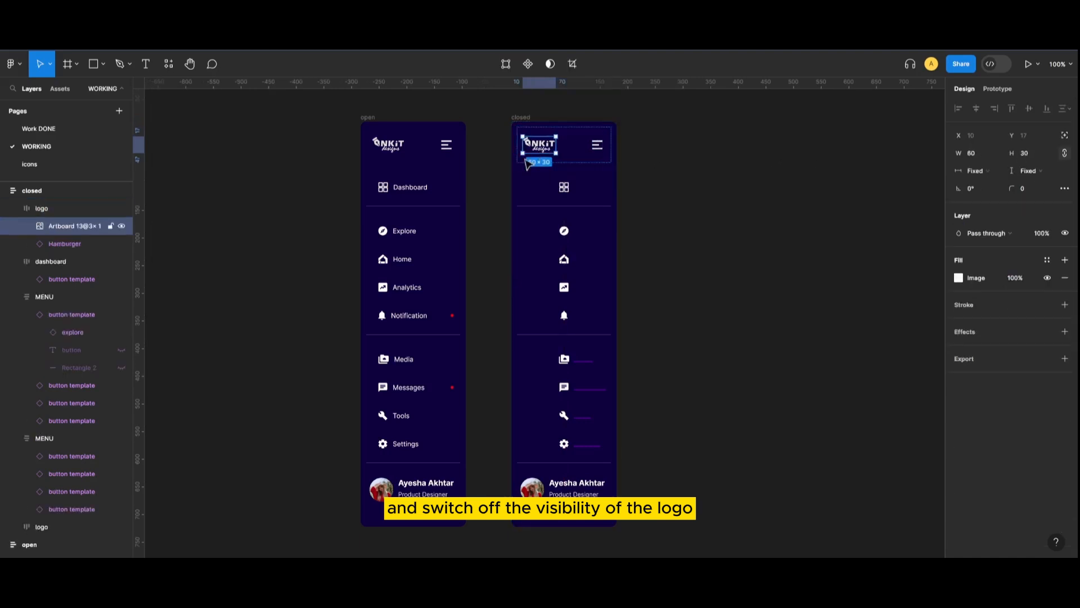
click(121, 226)
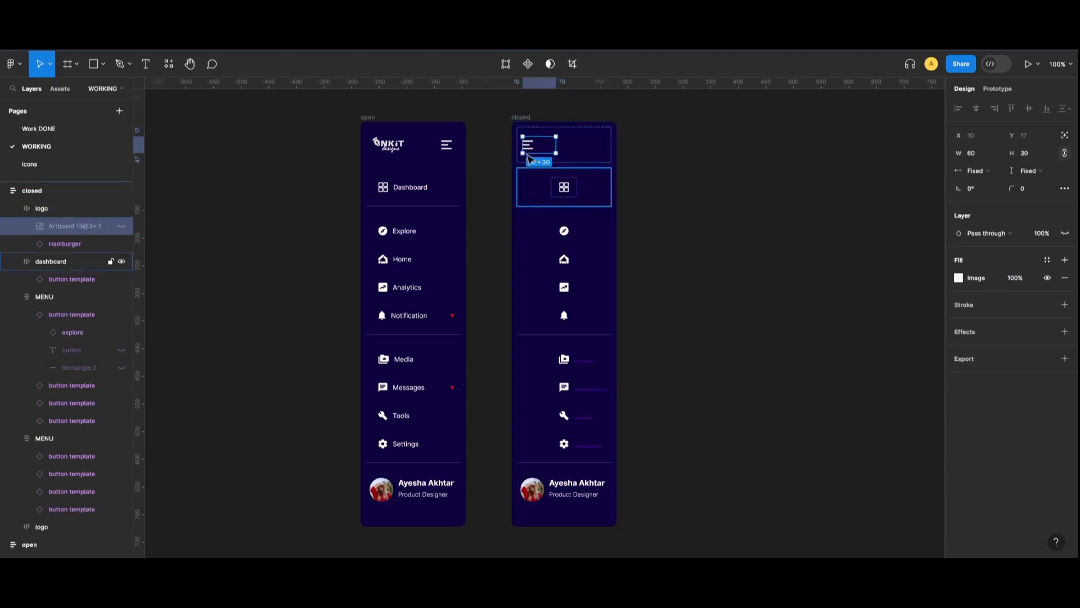
click(527, 145)
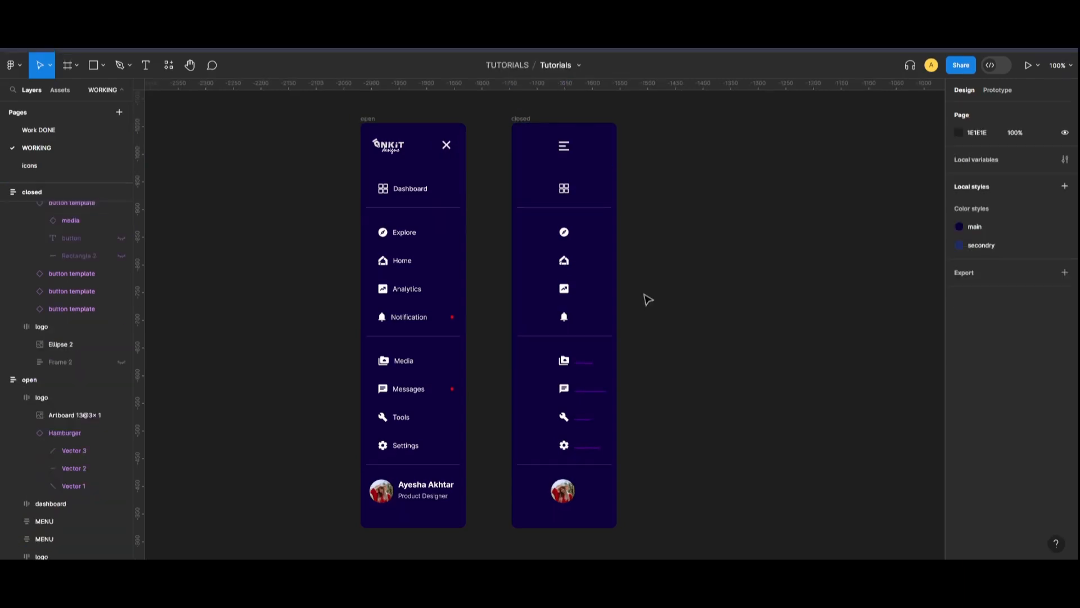
click(545, 156)
Align the closed sidebar's rows' contents to the top left
shift+click(555, 189)
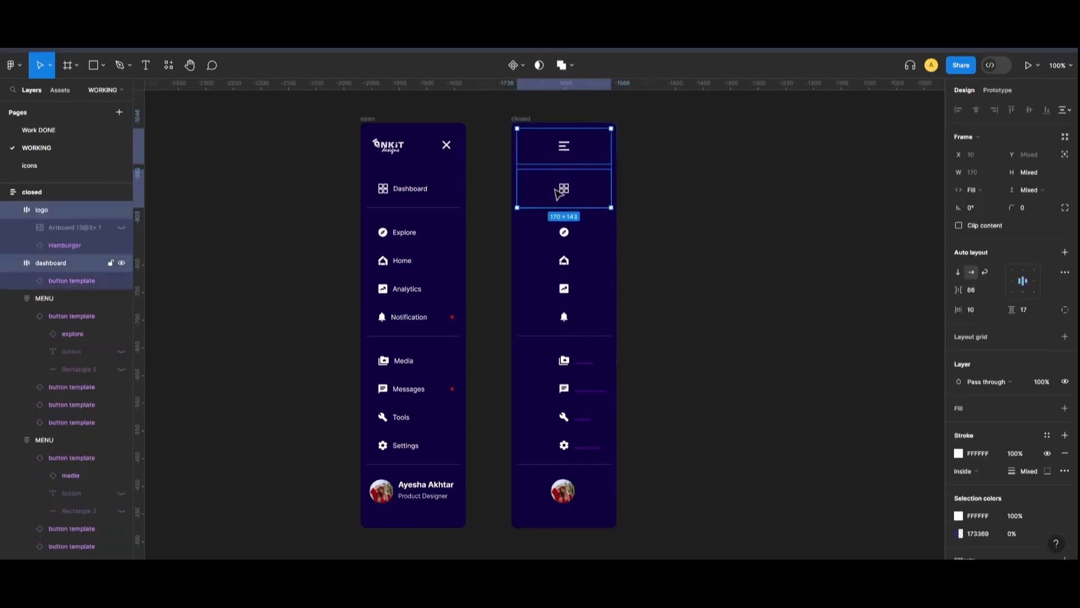
shift+click(565, 272)
shift+click(600, 382)
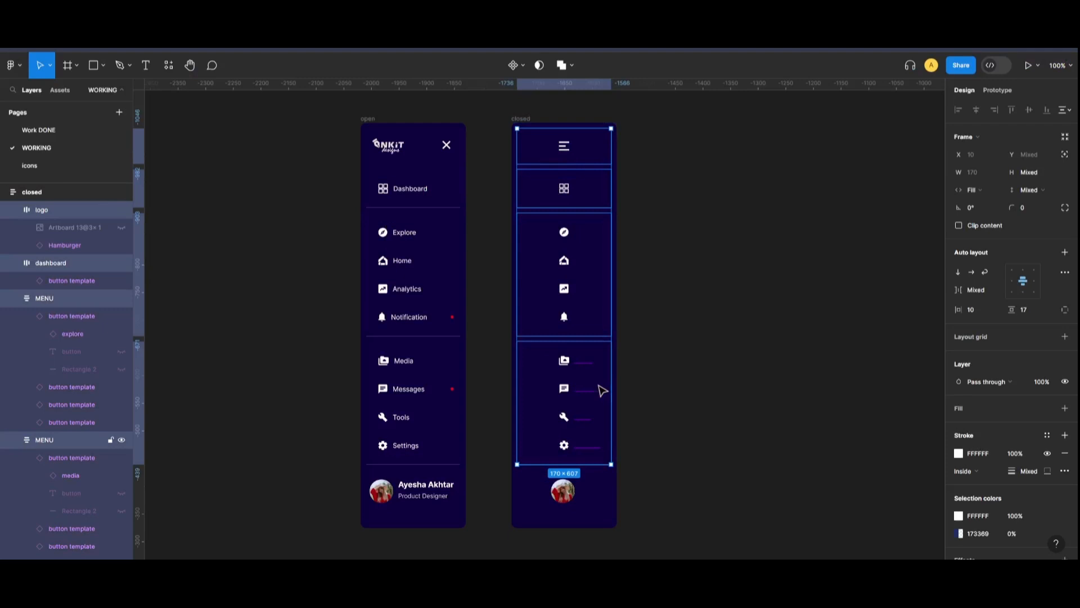
shift+click(601, 490)
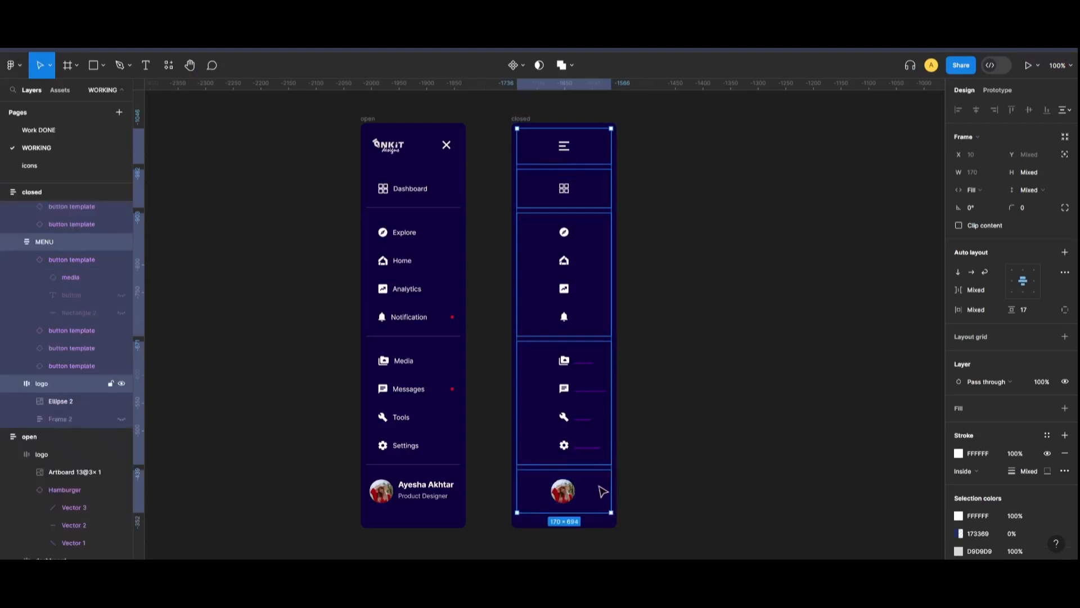
click(1009, 269)
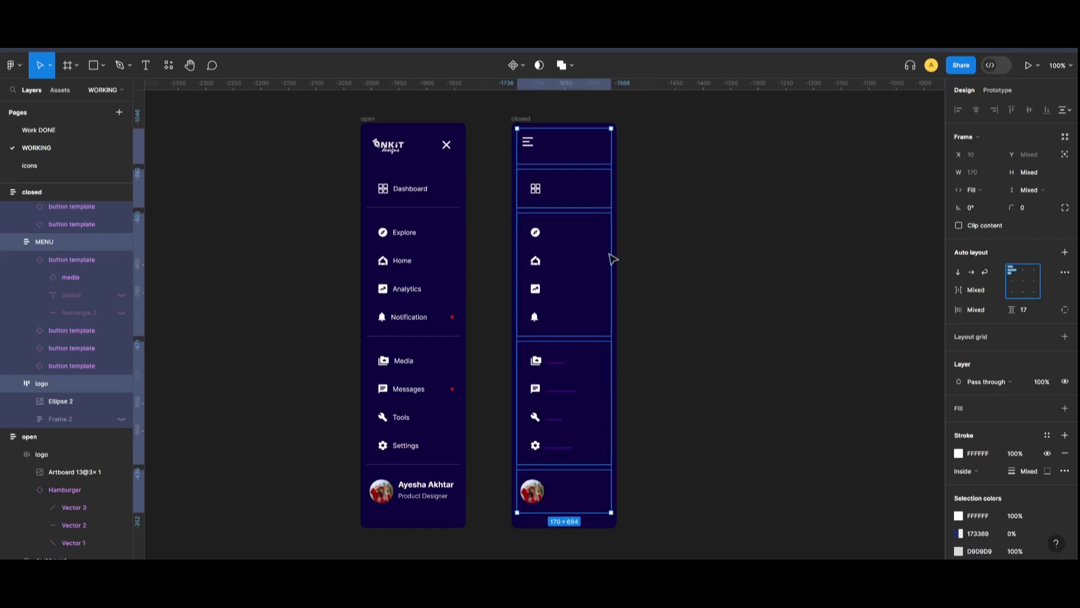
click(829, 179)
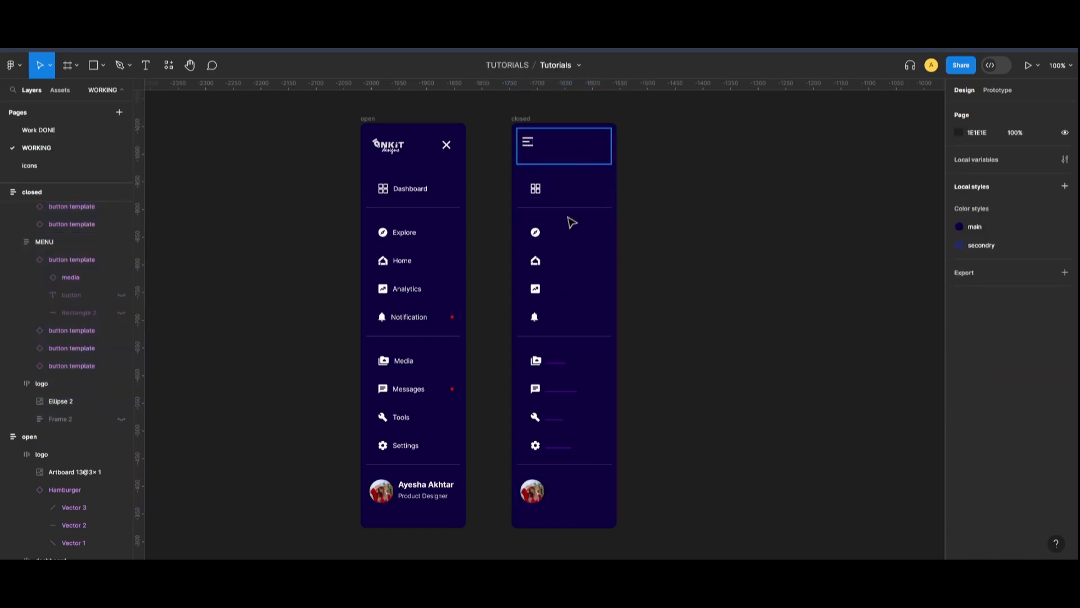
Set all closed sidebar rows' width to Hug contents
click(574, 152)
shift+click(582, 214)
shift+click(585, 281)
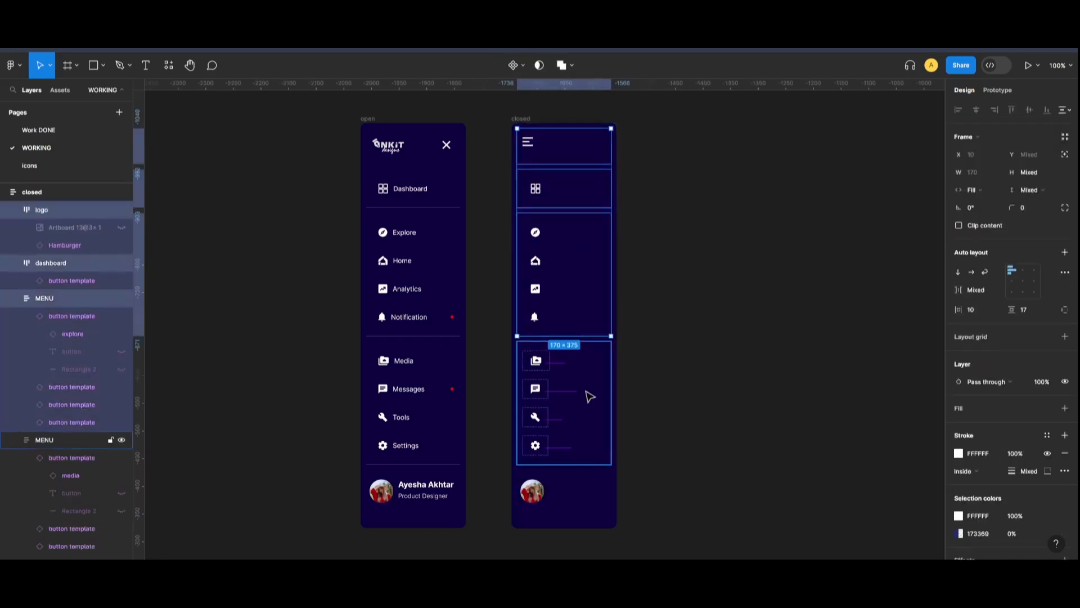
shift+click(588, 405)
shift+click(579, 492)
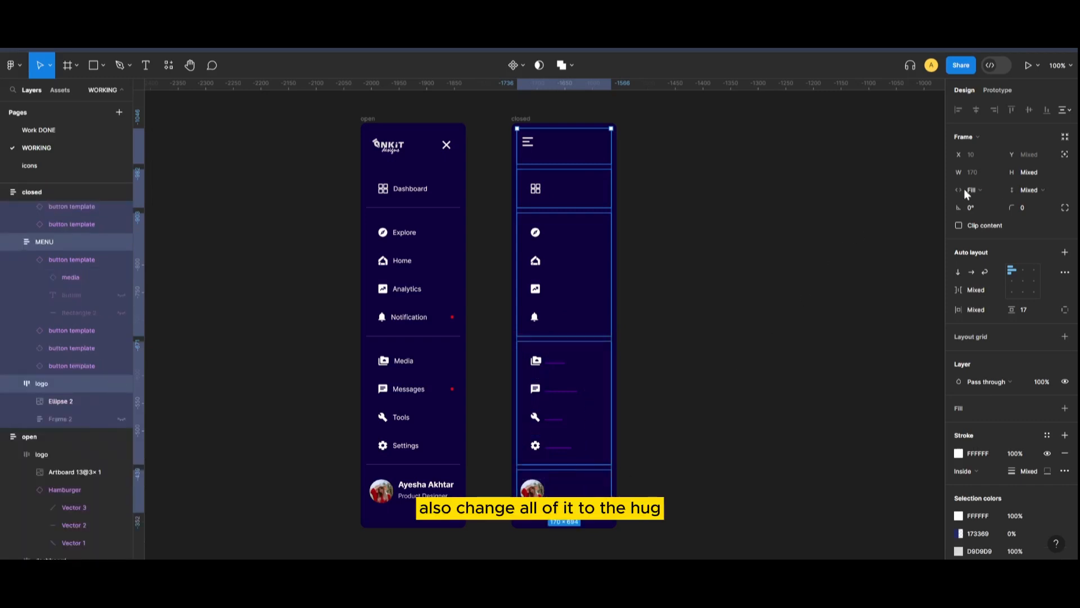
click(981, 190)
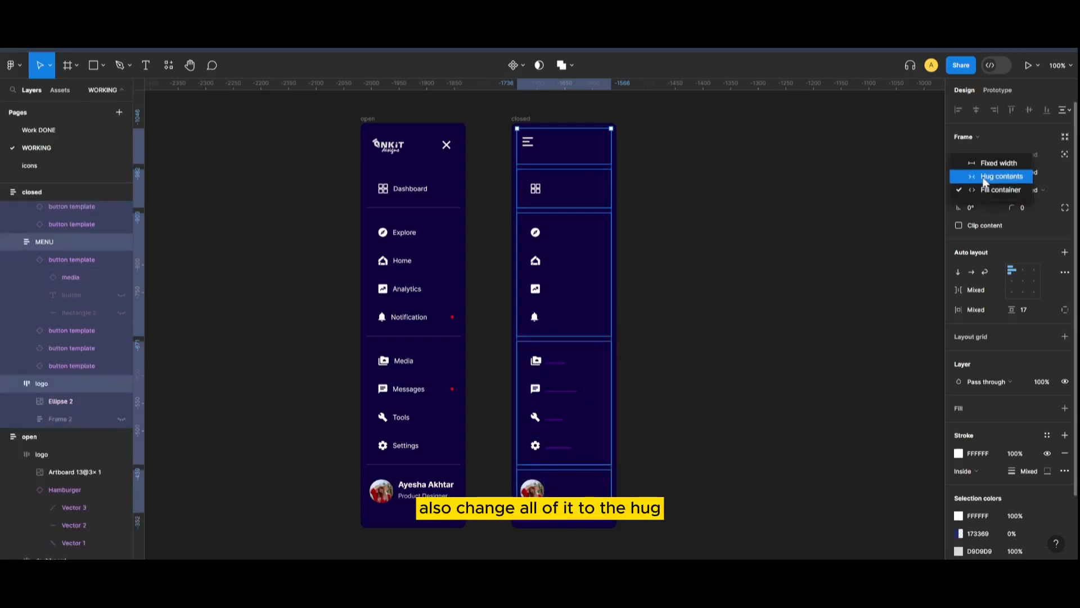
click(983, 176)
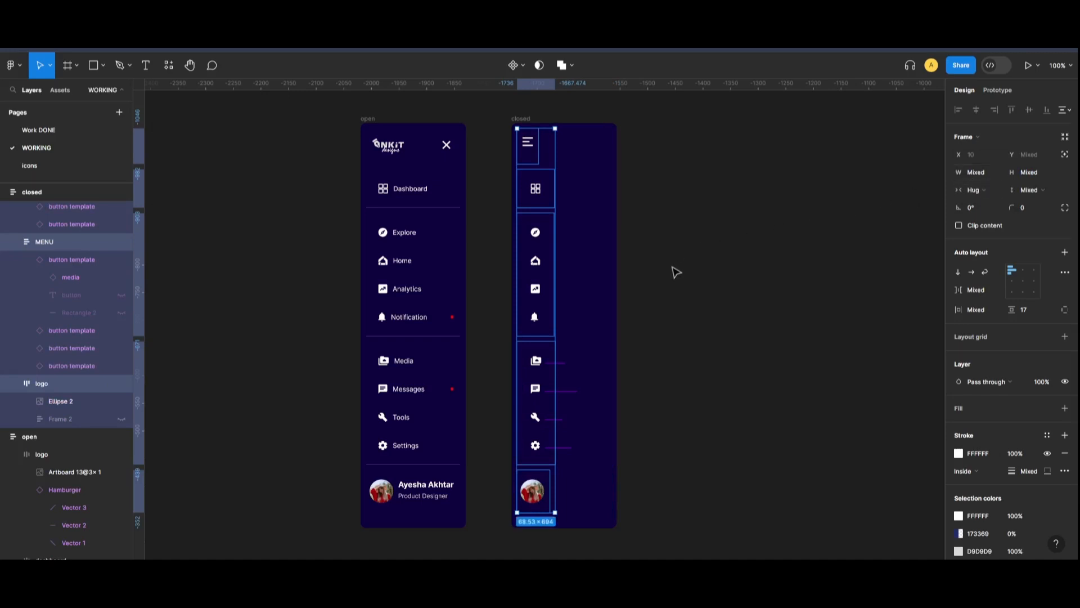
click(632, 258)
click(604, 248)
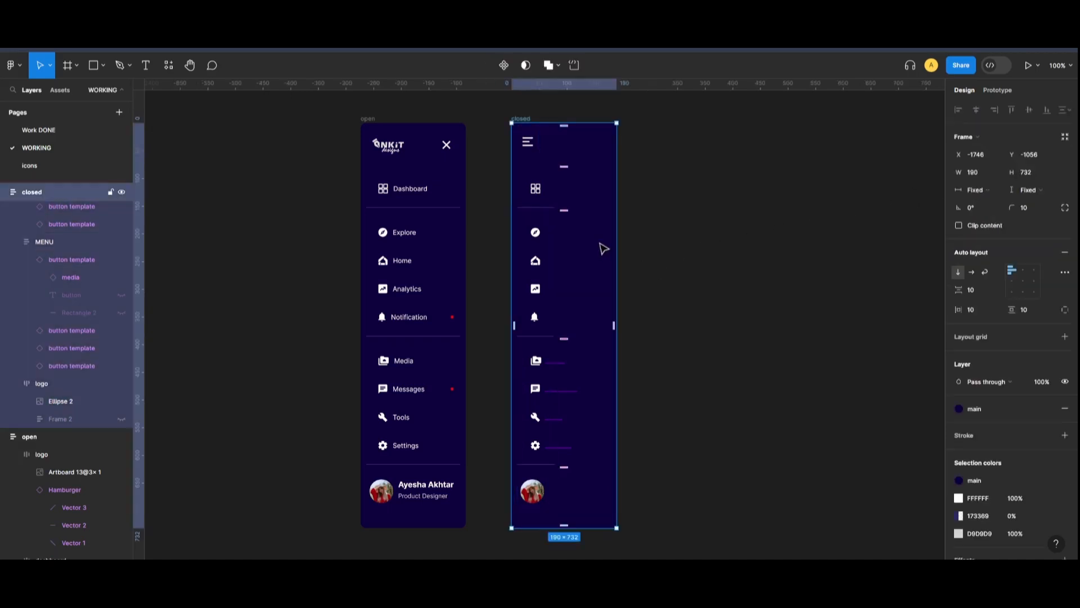
Set the whole closed sidebar frame's width to Hug contents
click(982, 190)
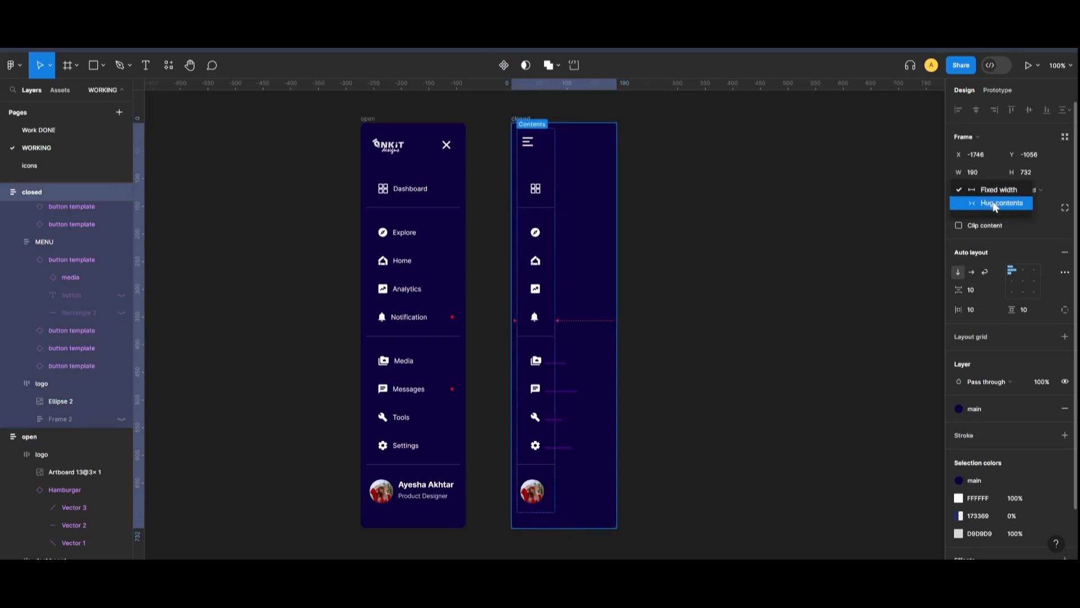
click(994, 203)
click(730, 250)
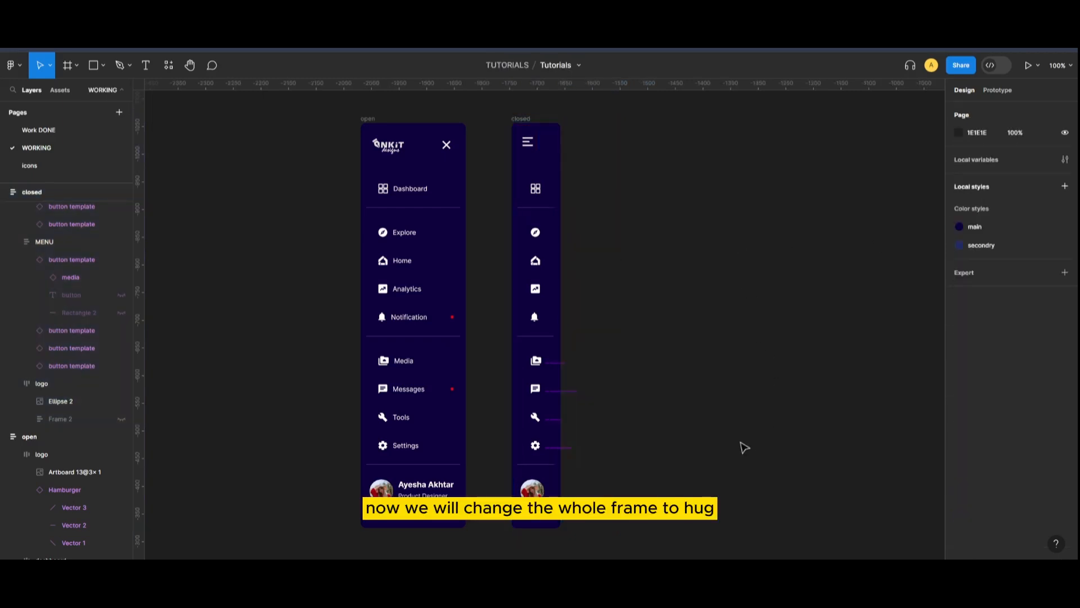
Centre the profile avatar within its group in the closed sidebar
click(549, 501)
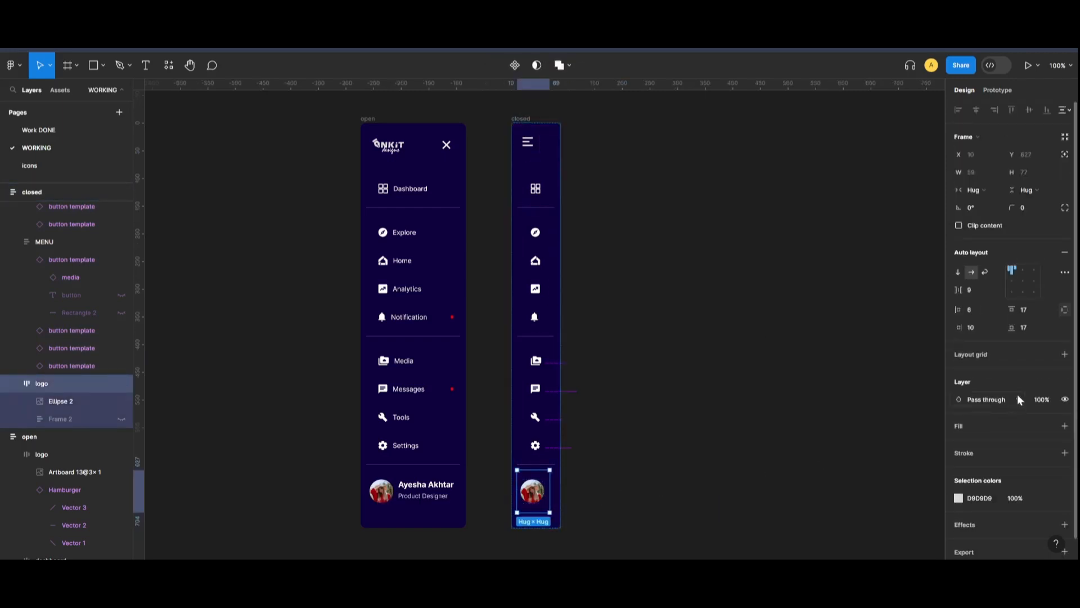
click(1023, 283)
click(761, 344)
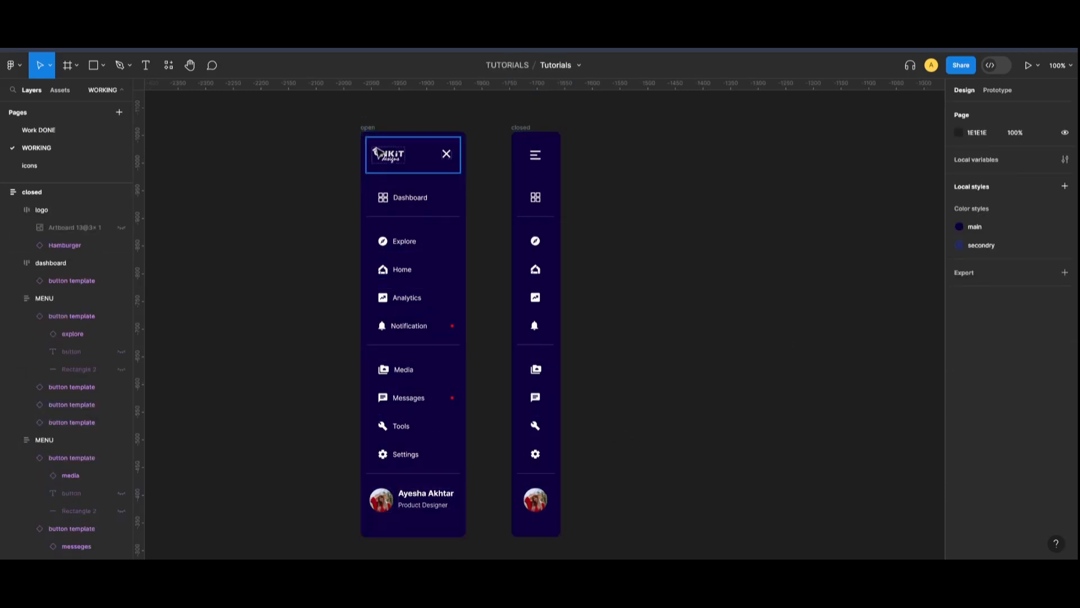
Set the open sidebar frame's horizontal resizing to Hug contents
click(373, 130)
click(981, 189)
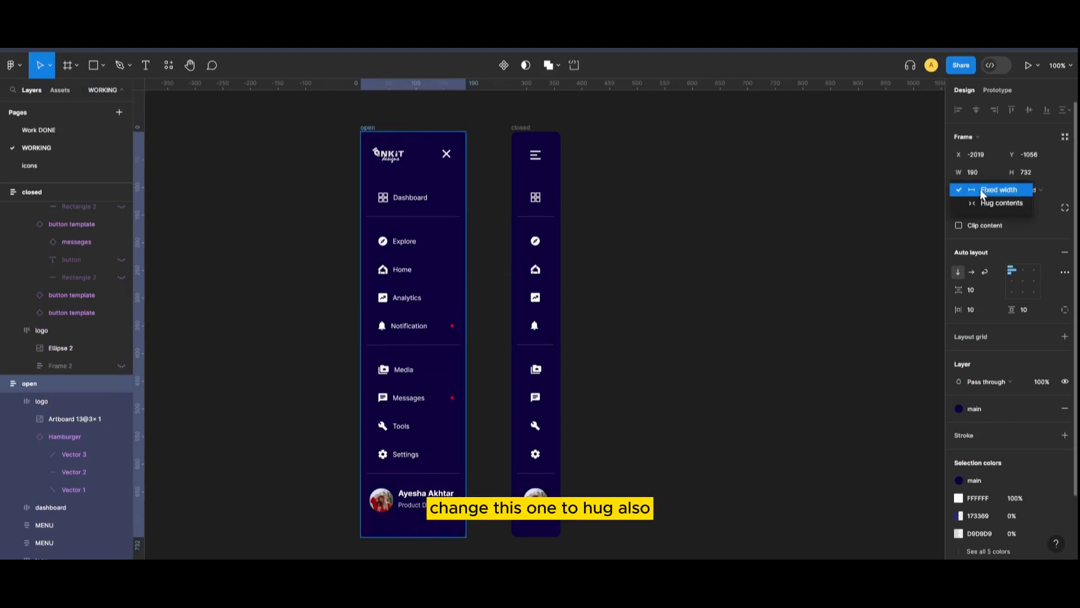
click(982, 205)
click(699, 397)
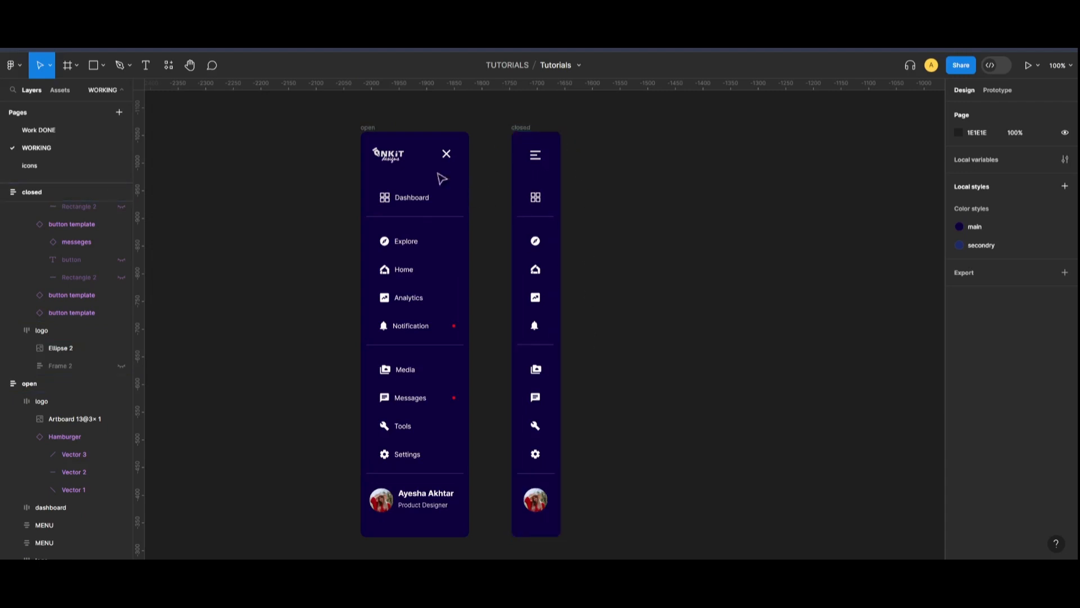
Check that the hamburger, dashboard, menu-icon and avatar groups line up between the two sidebars
click(542, 325)
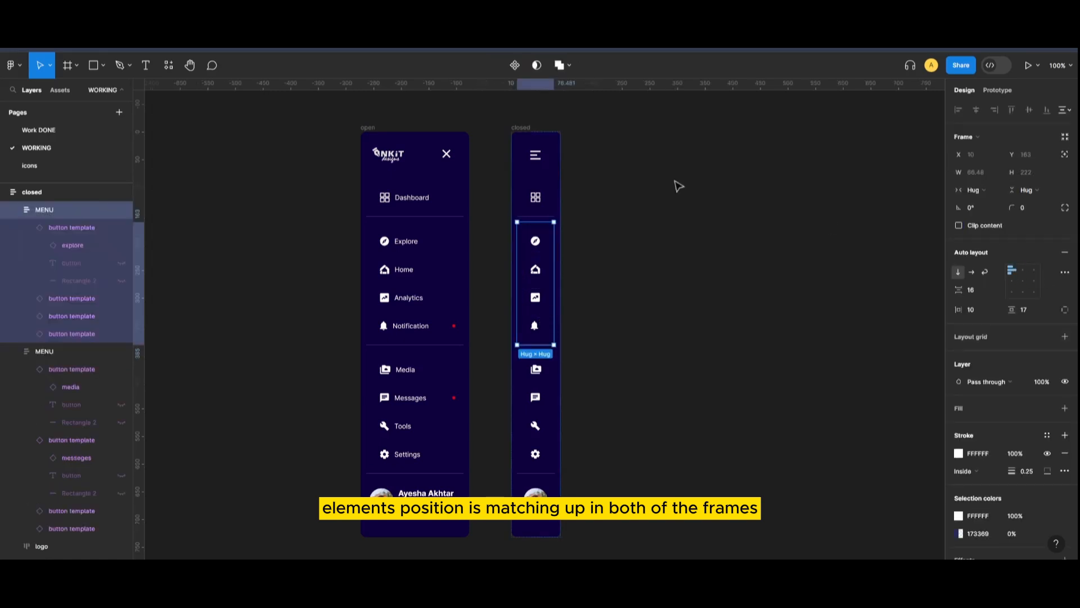
click(546, 171)
click(546, 205)
click(543, 242)
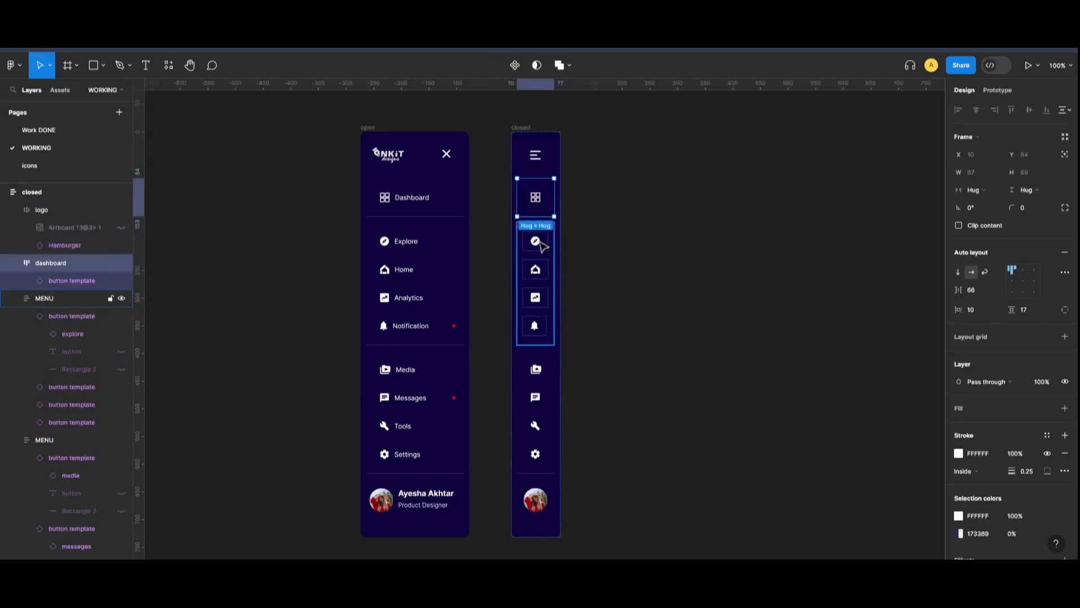
click(536, 182)
click(536, 171)
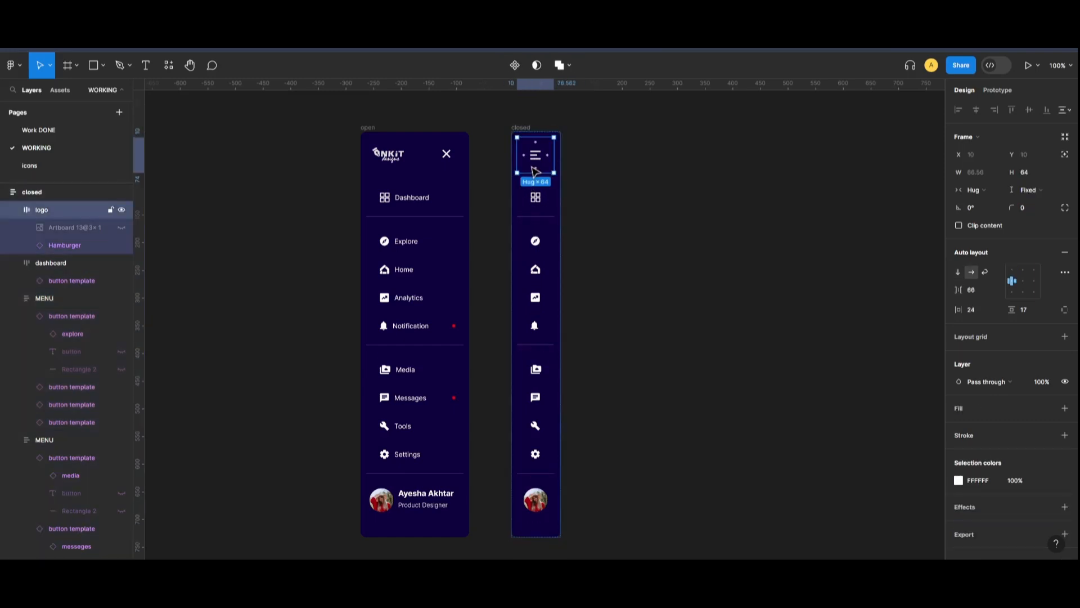
click(540, 203)
click(540, 245)
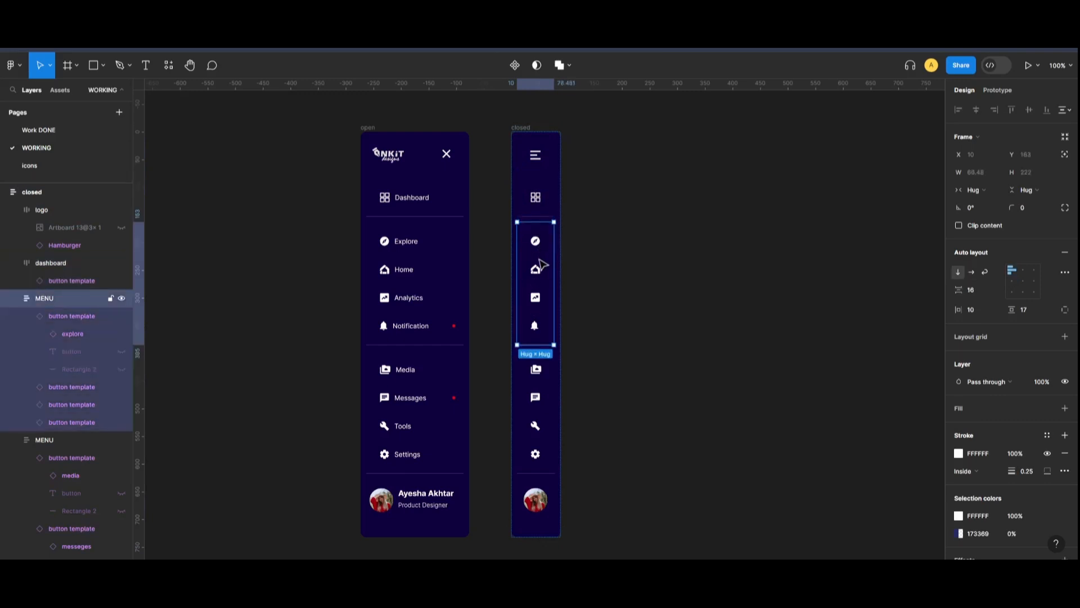
click(543, 398)
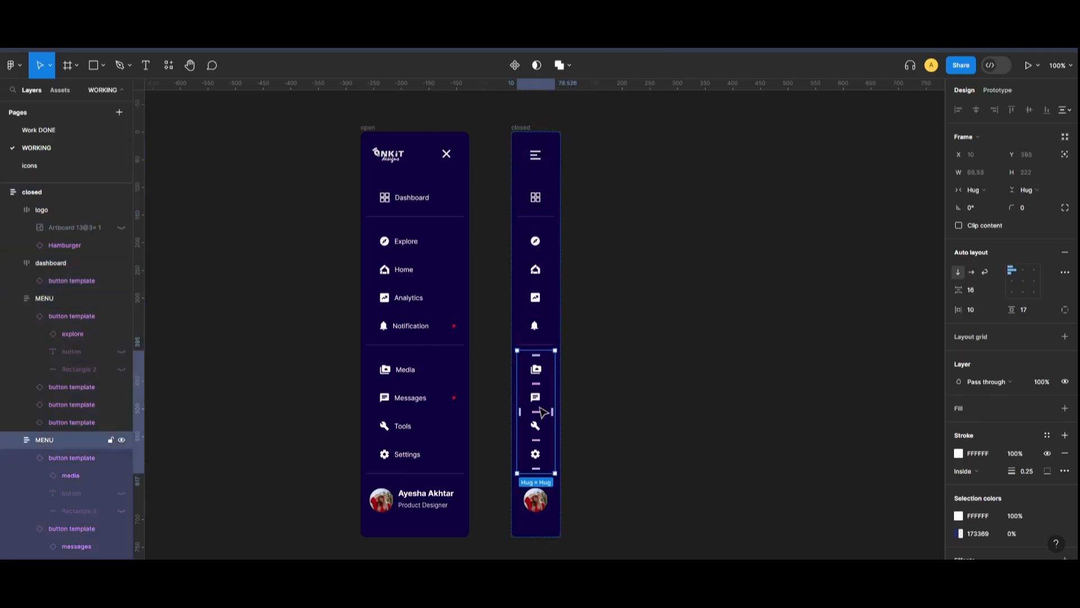
click(539, 503)
click(610, 294)
Combine the open and closed sidebar frames into one component set
drag(336, 119, 663, 538)
scroll(507, 293, down, 1)
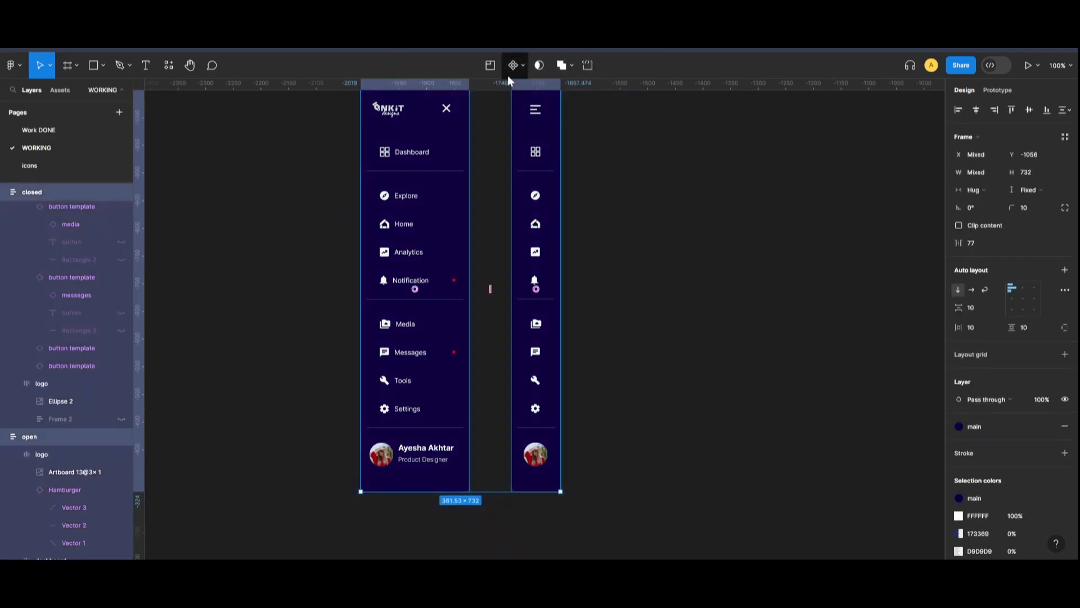
click(521, 66)
click(524, 120)
scroll(668, 241, up, 3)
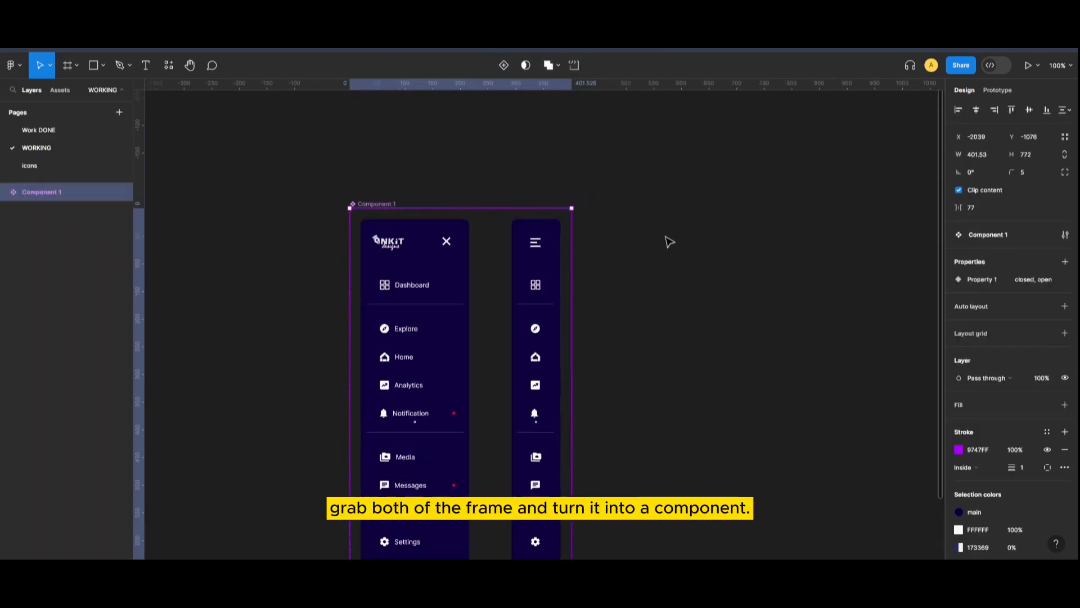
scroll(474, 176, down, 1)
Select the X icon in the open variant's header for prototyping
double_click(450, 181)
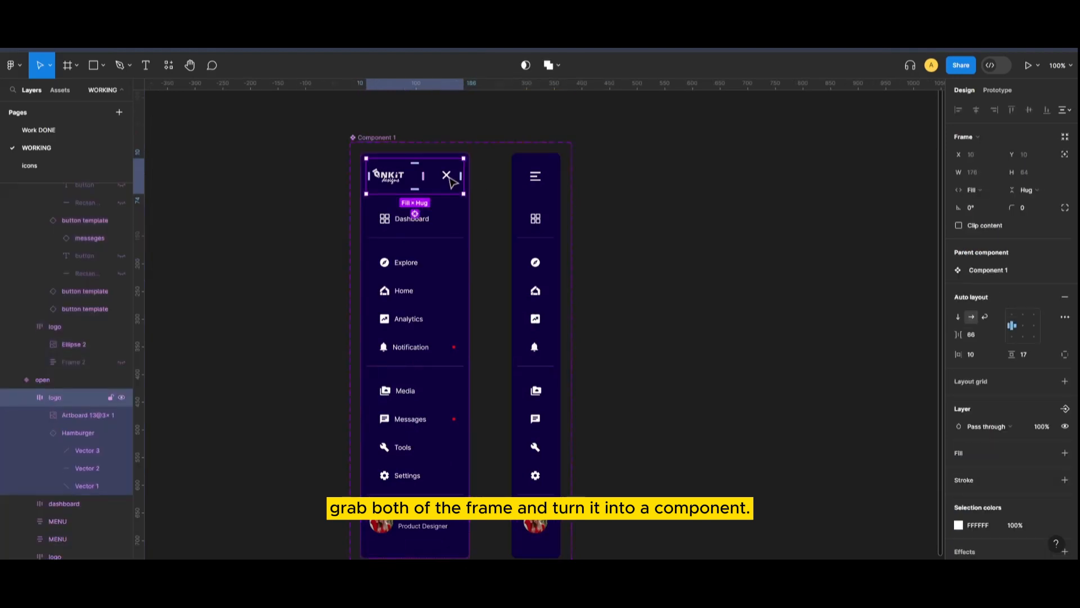
click(997, 91)
click(446, 175)
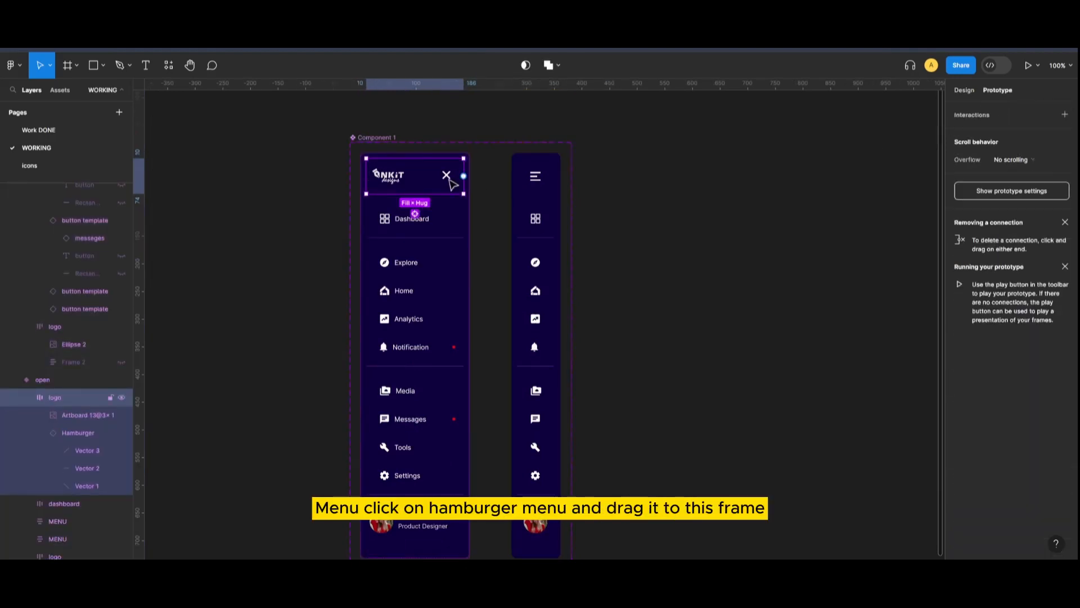
Link the X icon to the closed variant with Smart animate, Gentle easing, 1200 ms
drag(452, 176, 510, 355)
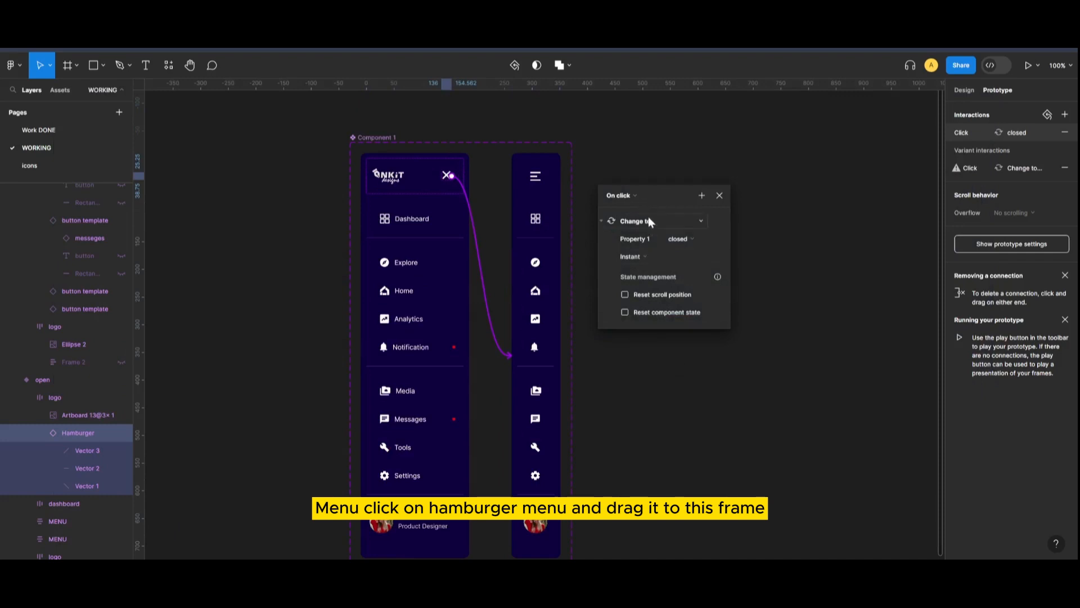
click(654, 258)
click(656, 285)
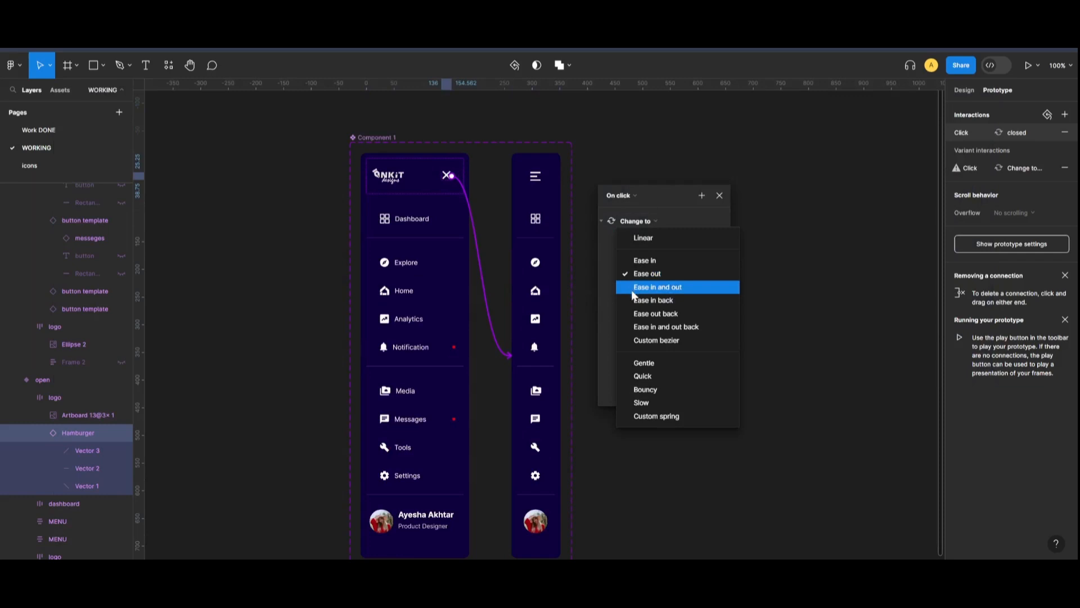
click(644, 361)
click(696, 272)
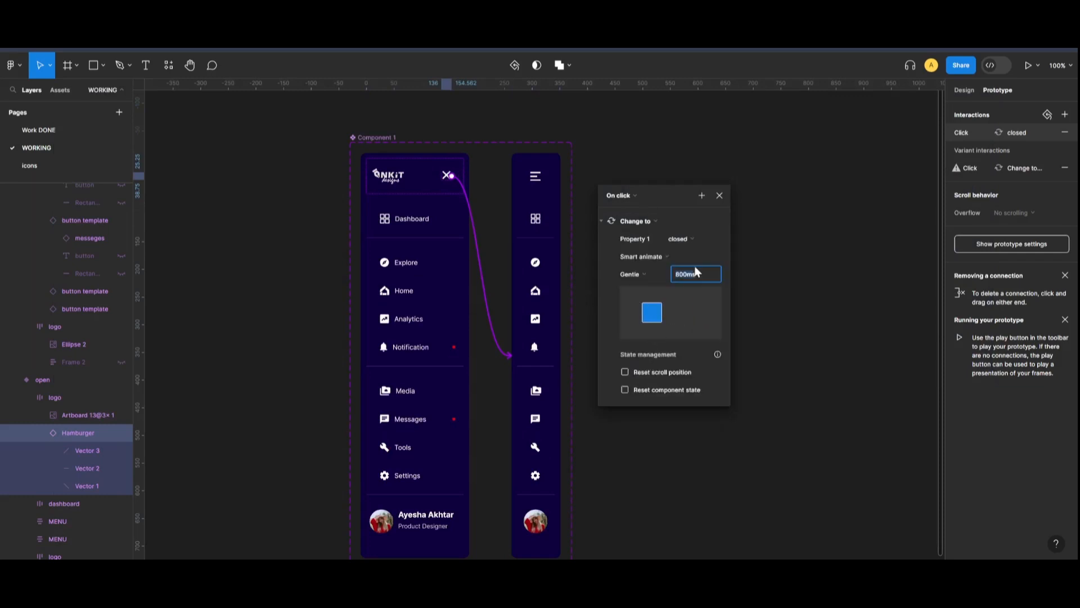
text(1200)
click(796, 321)
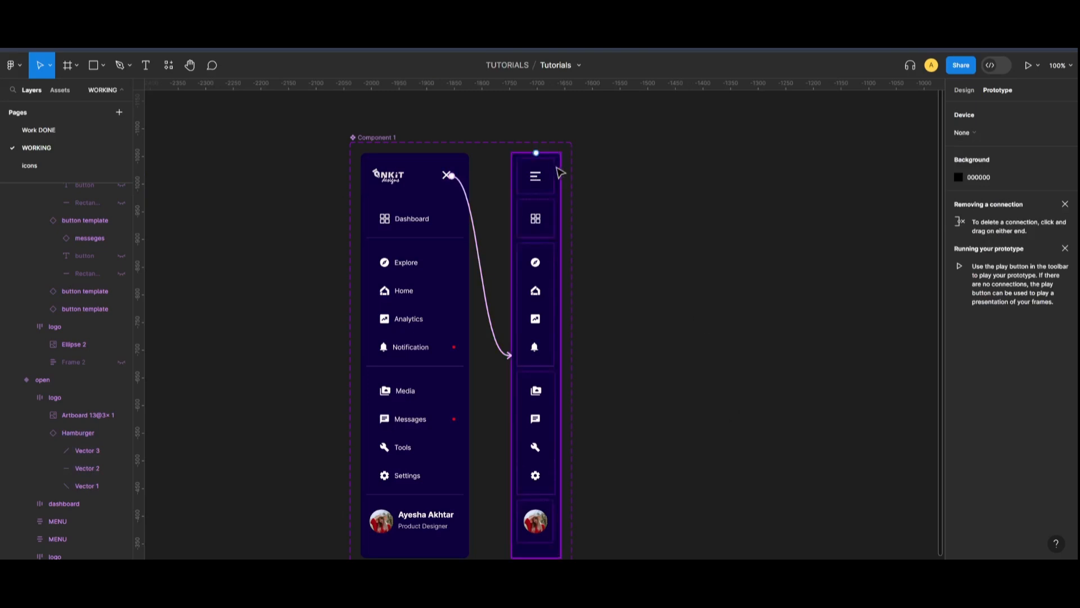
Link the closed variant's hamburger to the open variant, keeping Gentle Smart animate at 1200 ms
click(540, 179)
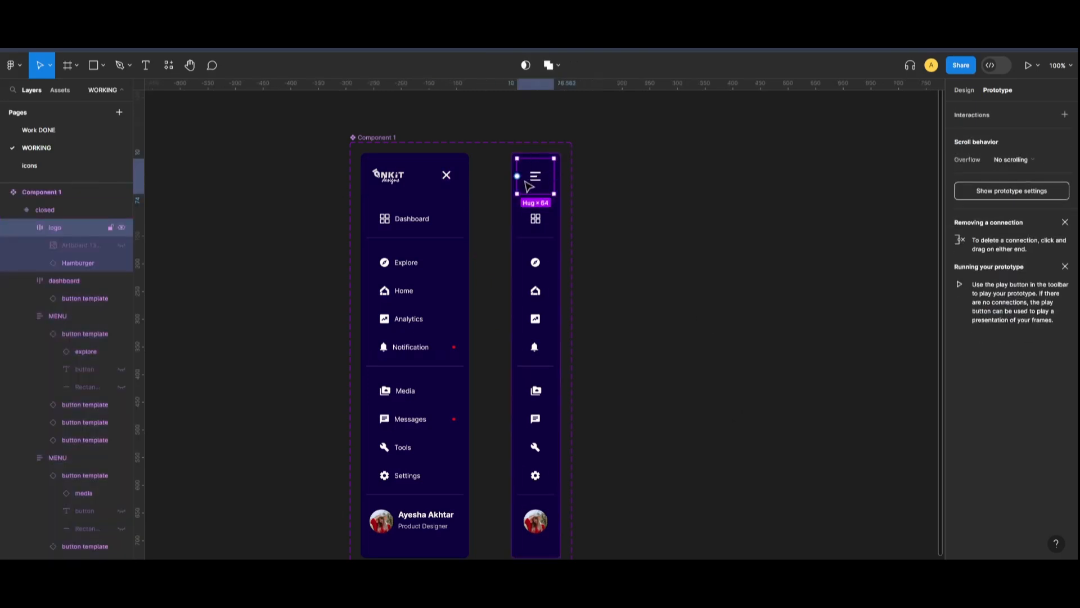
drag(517, 176, 465, 242)
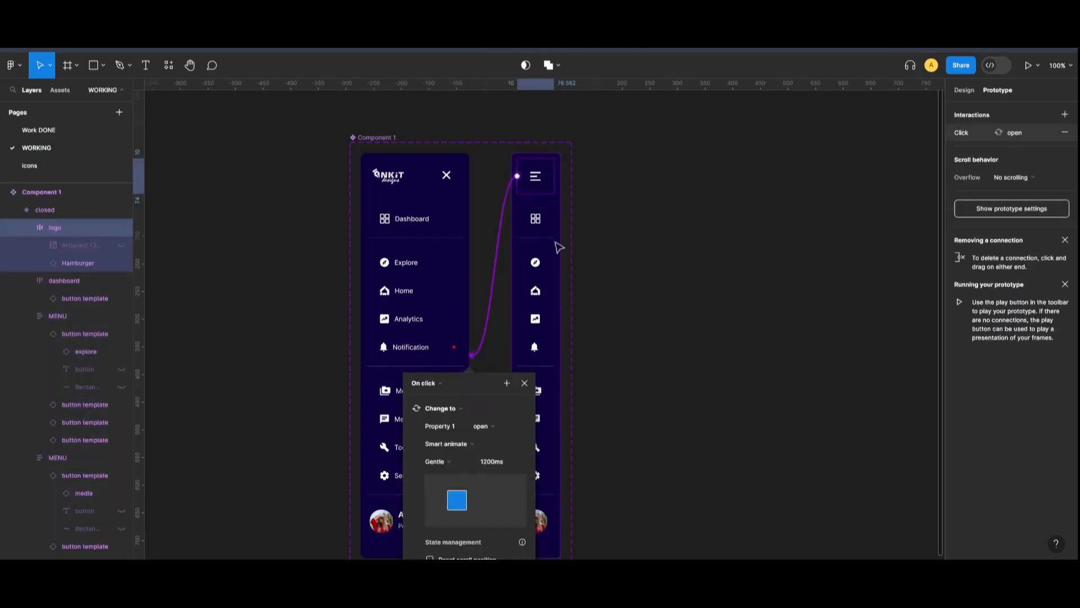
drag(488, 383, 687, 205)
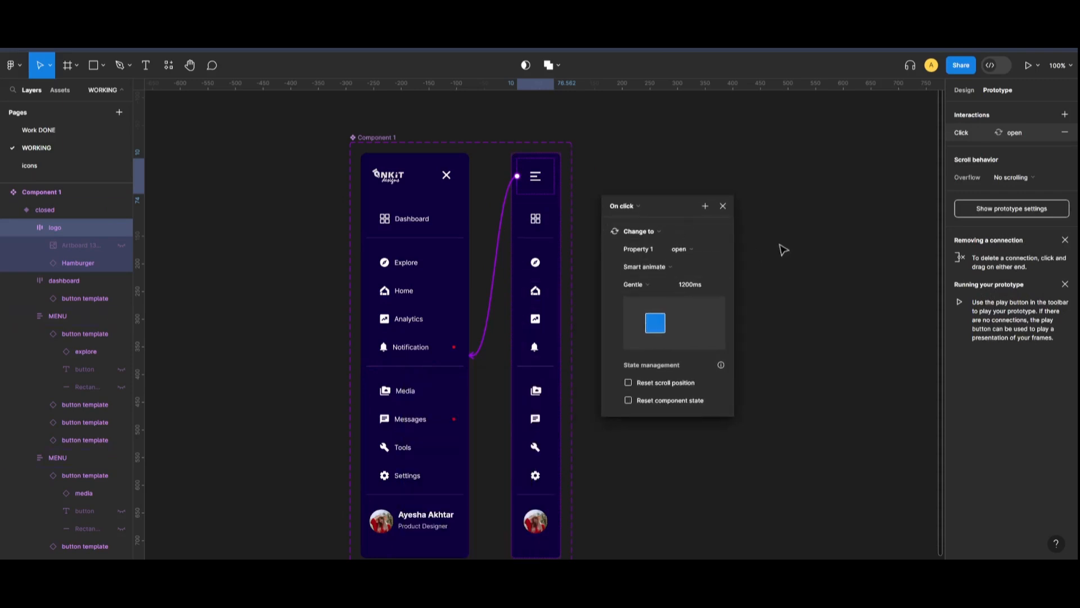
click(780, 280)
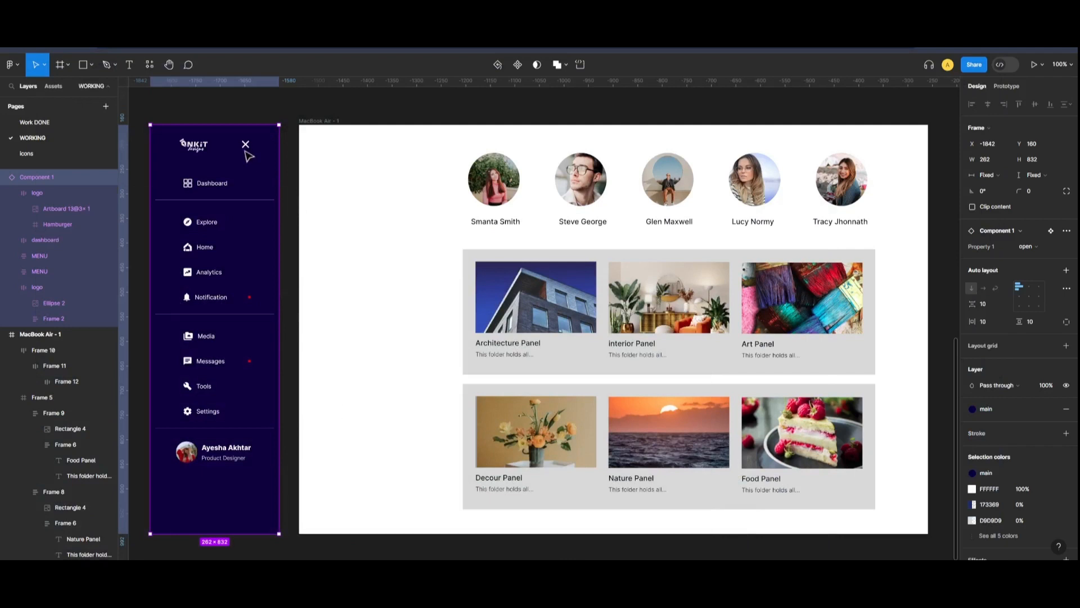
Place the Component 1 sidebar along the left edge of the MacBook Air - 1 frame
drag(226, 161, 374, 159)
click(267, 355)
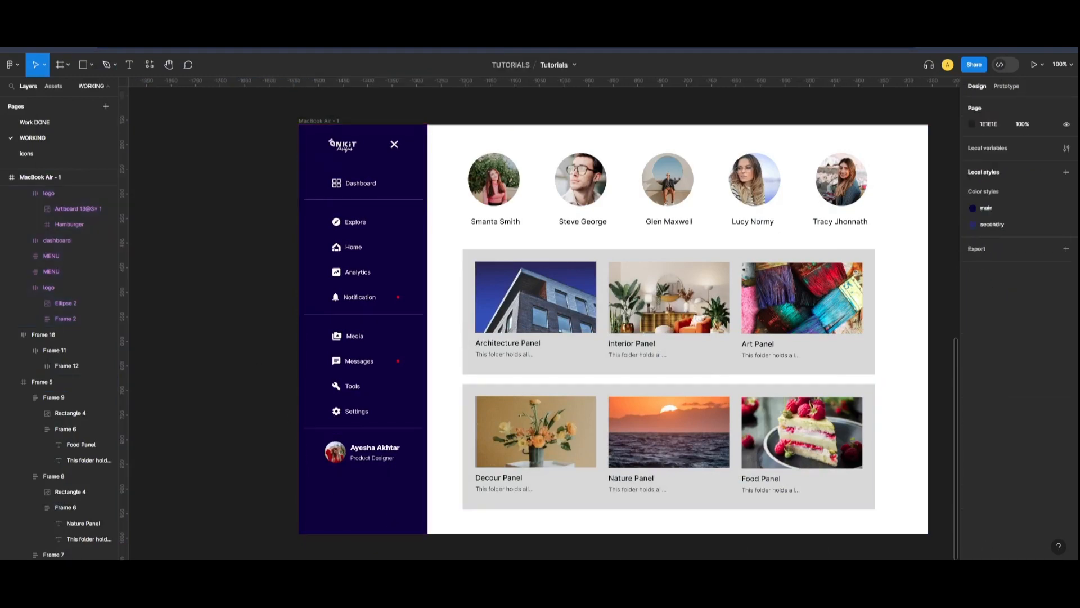
scroll(546, 306, right, 3)
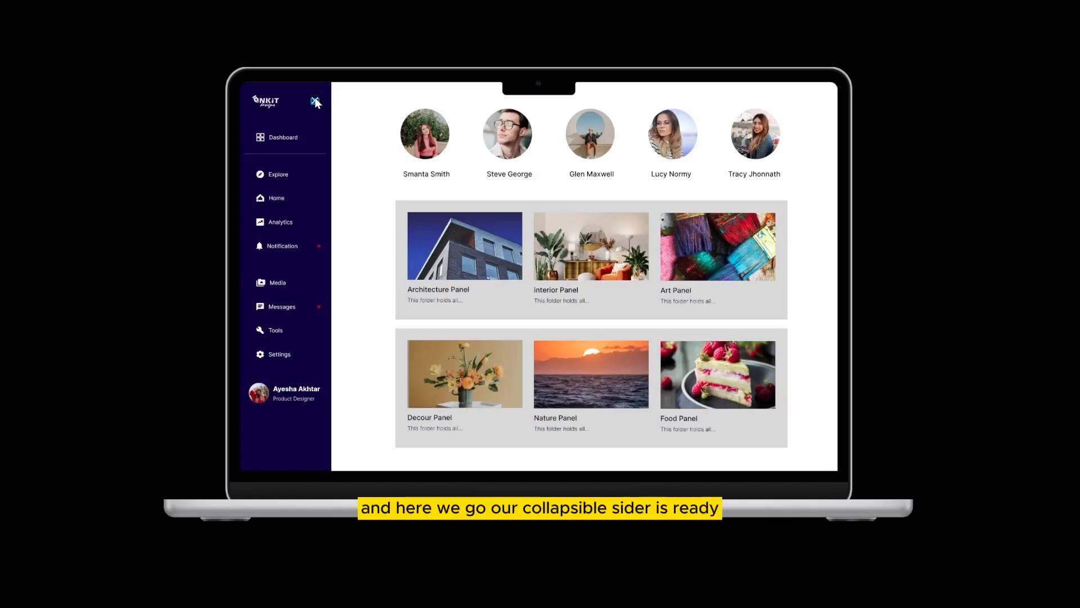
Test the prototype by collapsing, expanding, then collapsing the sidebar again
click(316, 101)
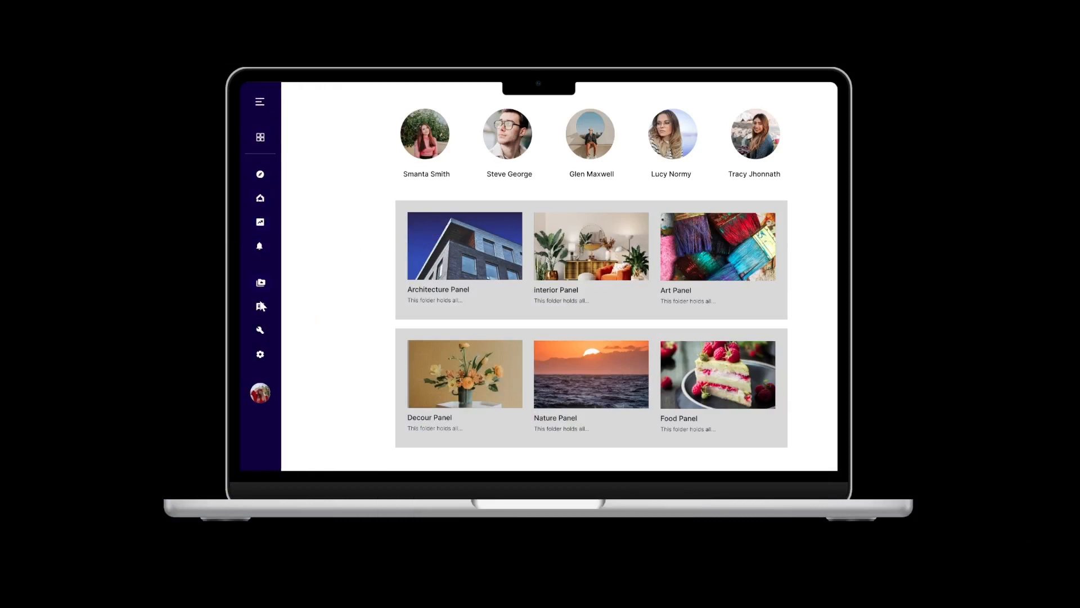
click(260, 108)
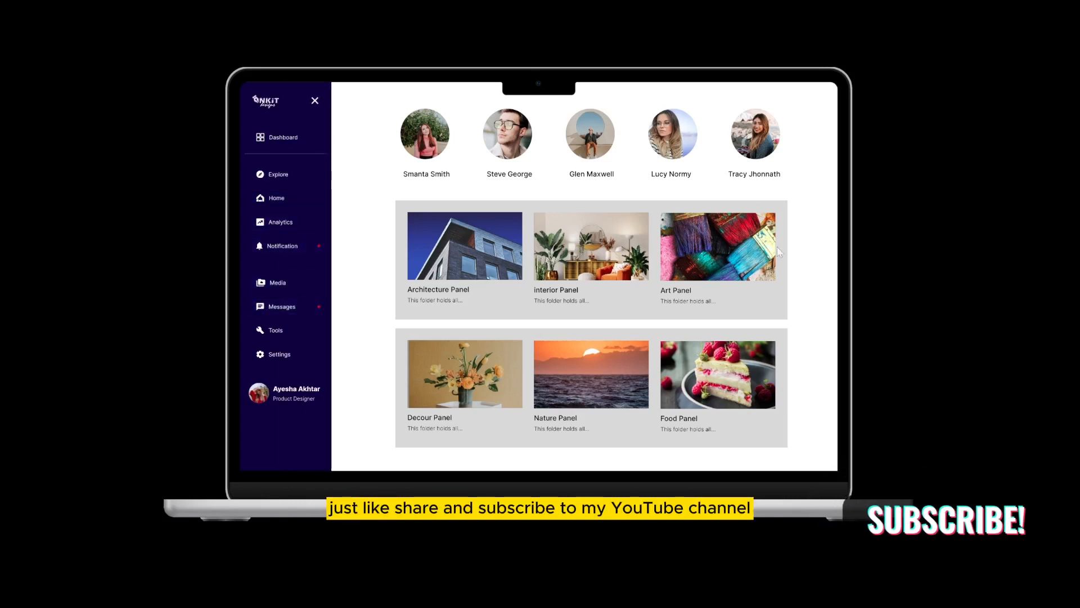
click(314, 102)
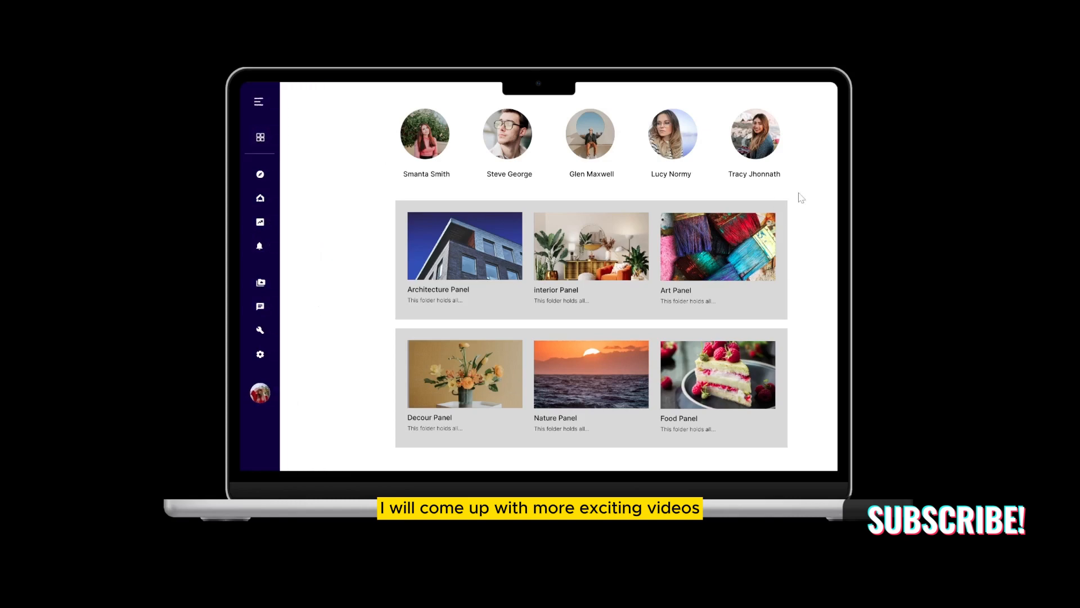